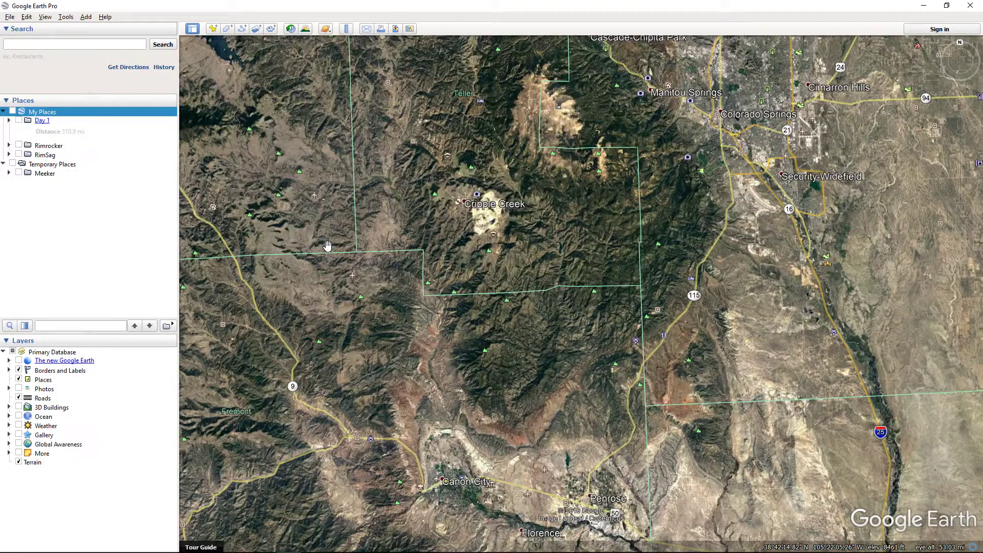
Check Google Earth Pro's version information, then close it
{"action": "left_click", "coordinate": [105, 17]}
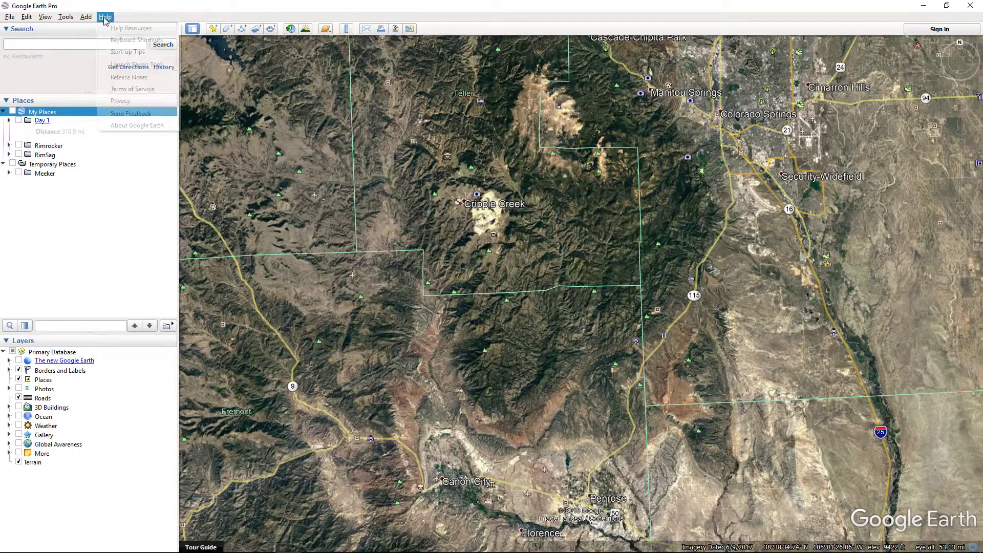
{"action": "left_click", "coordinate": [130, 126]}
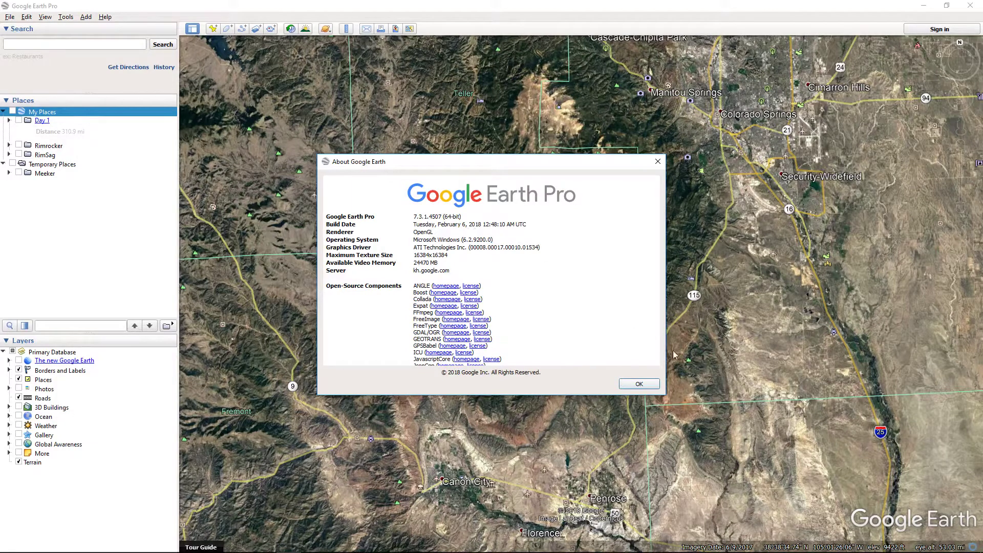
{"action": "left_click", "coordinate": [648, 383]}
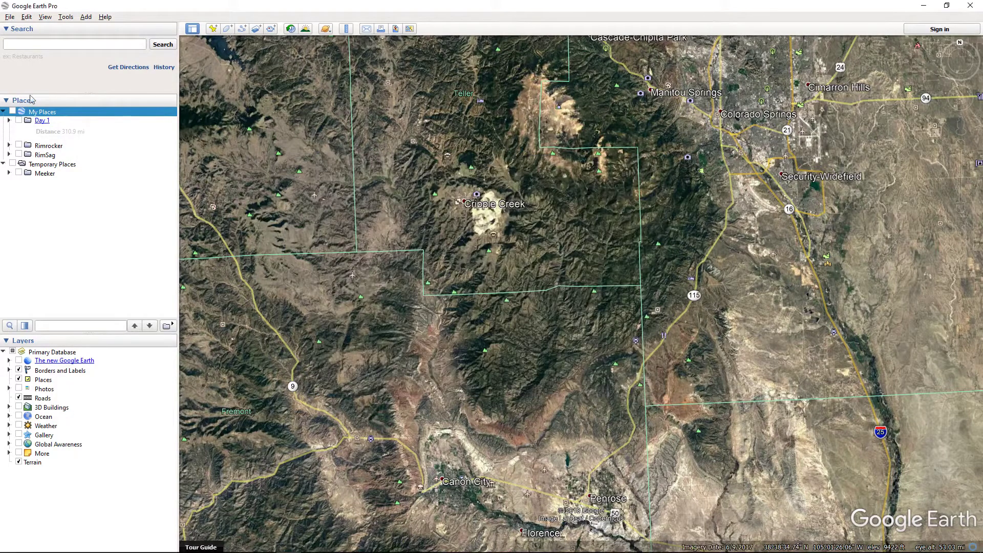
Add a 'Day Loop' folder under My Places and toggle its checkbox off
{"action": "right_click", "coordinate": [55, 115]}
{"action": "mouse_move", "coordinate": [72, 118]}
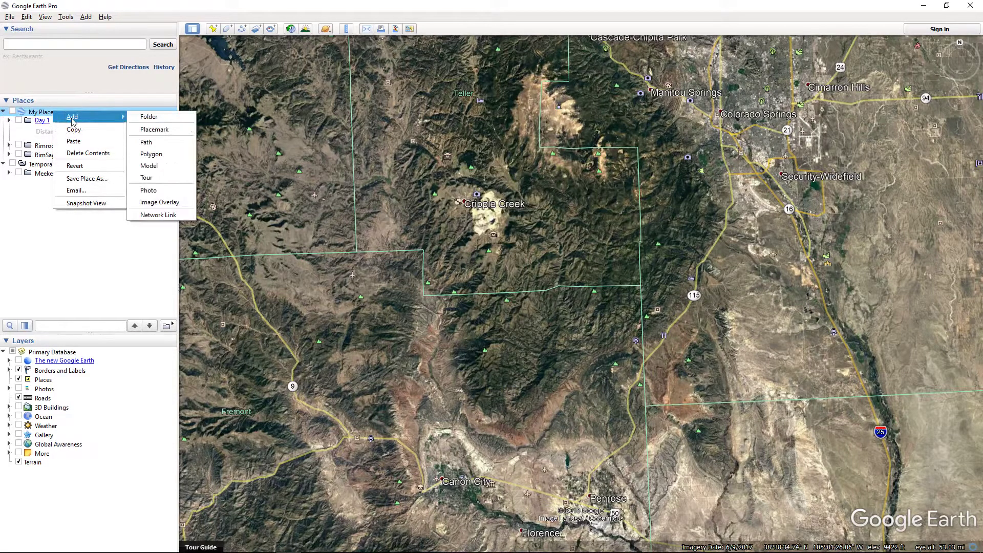
{"action": "left_click", "coordinate": [137, 117]}
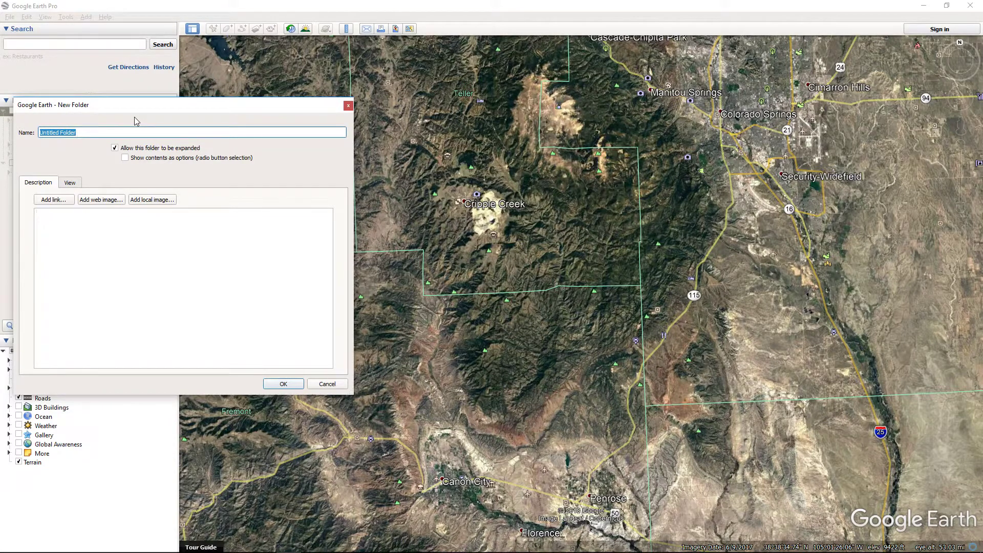
{"action": "type", "text": "Day Loop"}
{"action": "left_click", "coordinate": [283, 384]}
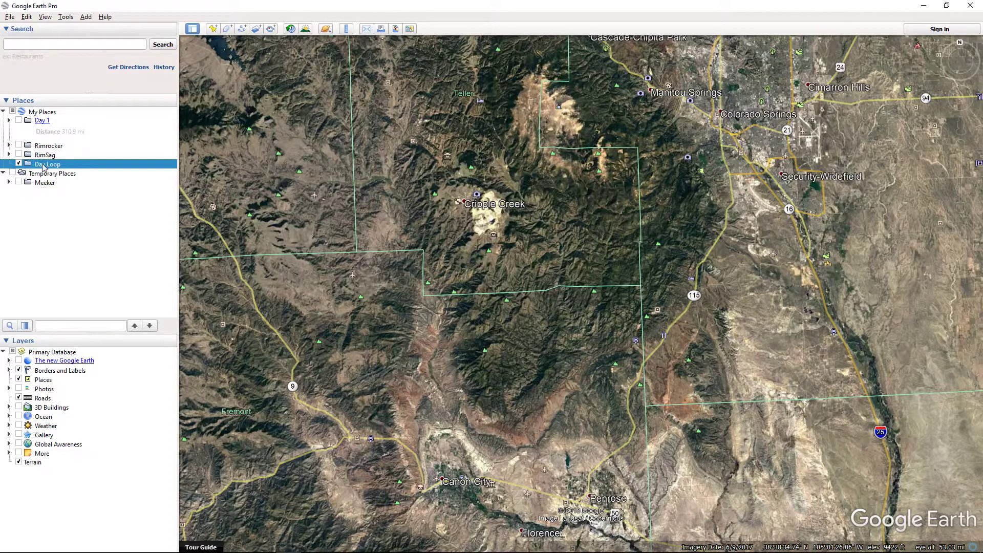
{"action": "left_click", "coordinate": [18, 164]}
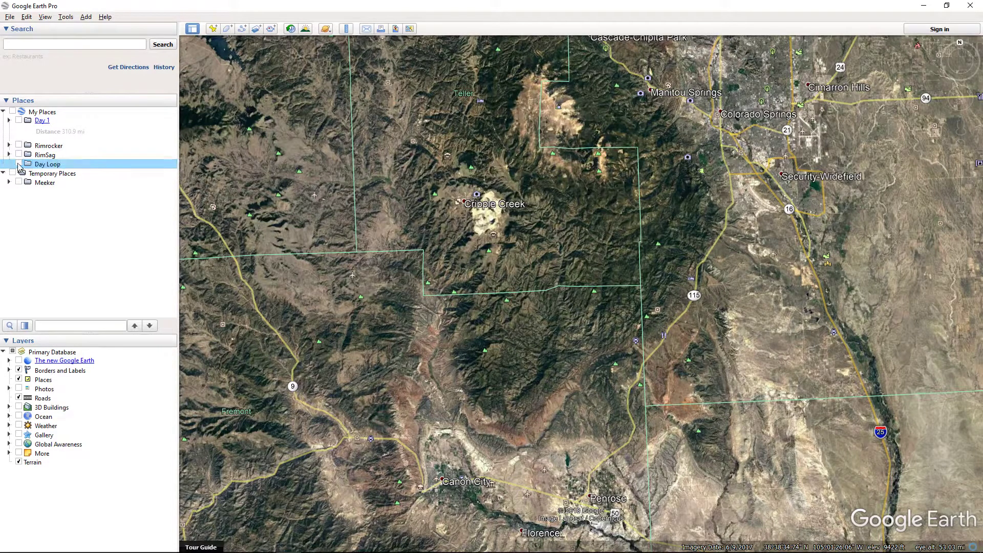
{"action": "left_click", "coordinate": [18, 164]}
{"action": "left_click", "coordinate": [9, 17]}
{"action": "left_click", "coordinate": [23, 27]}
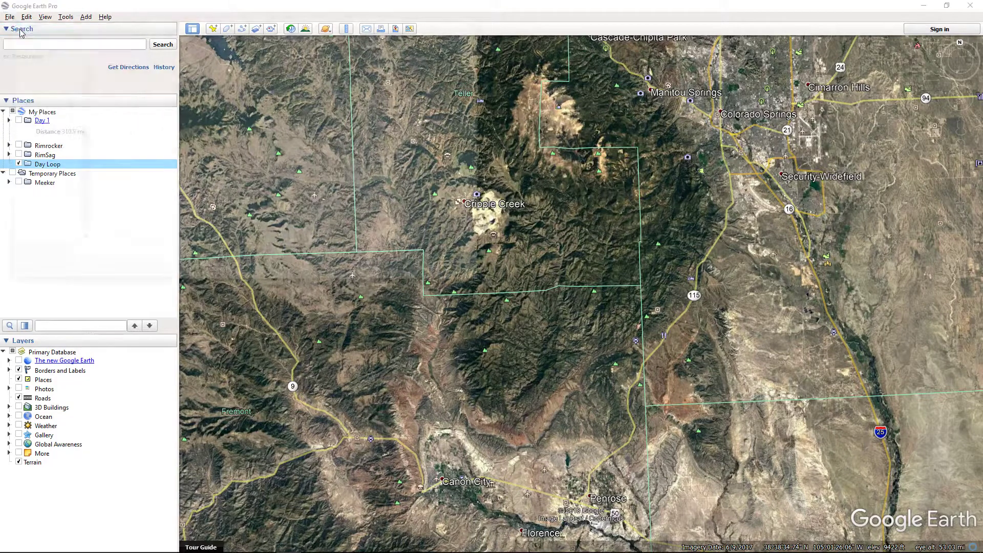
{"action": "left_click", "coordinate": [470, 256]}
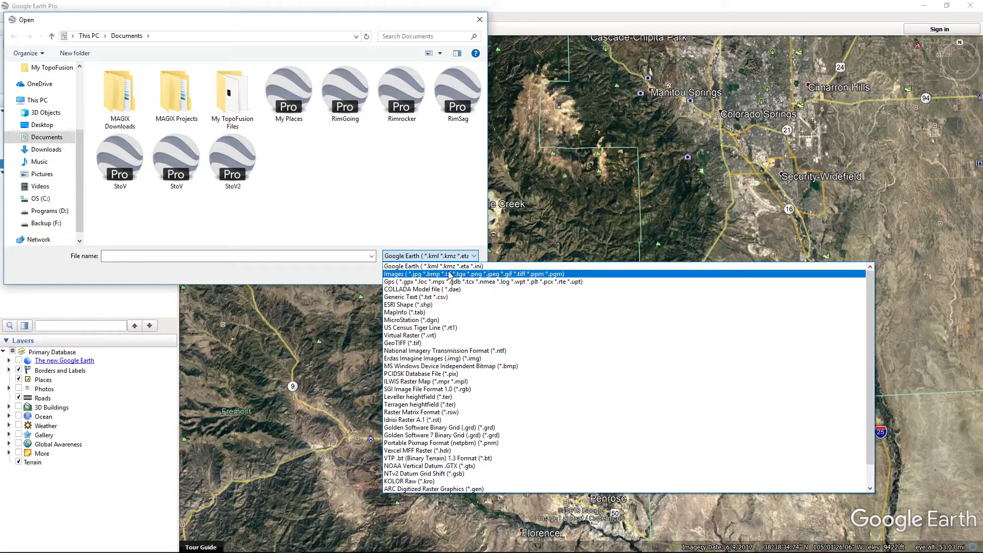
{"action": "scroll", "coordinate": [467, 390], "scroll_direction": "down", "scroll_amount": 1}
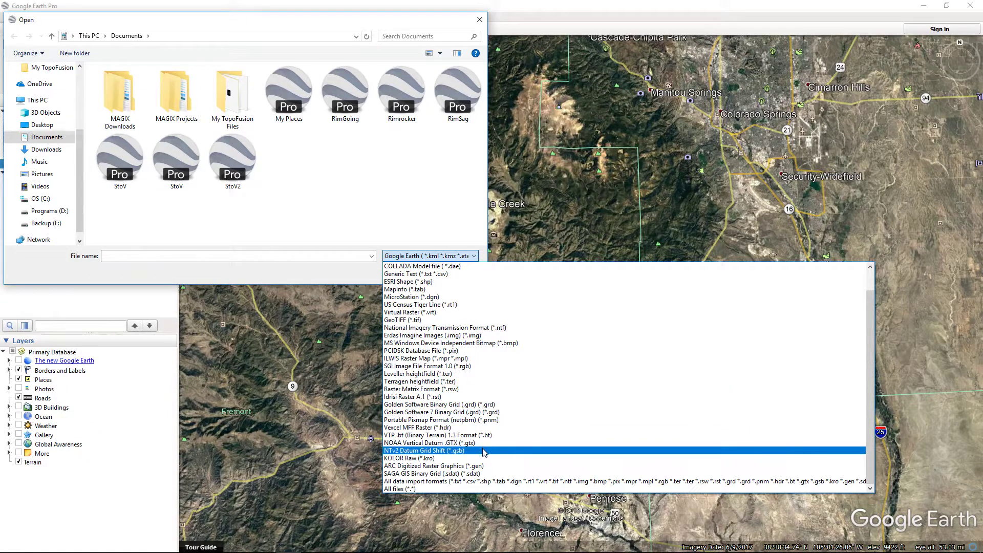
{"action": "left_click", "coordinate": [136, 303]}
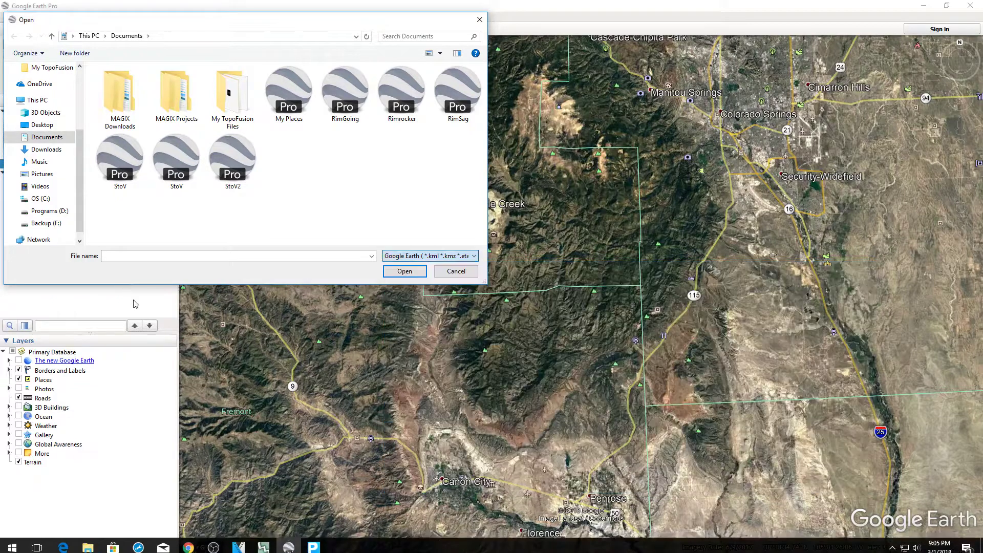
{"action": "left_click", "coordinate": [455, 271]}
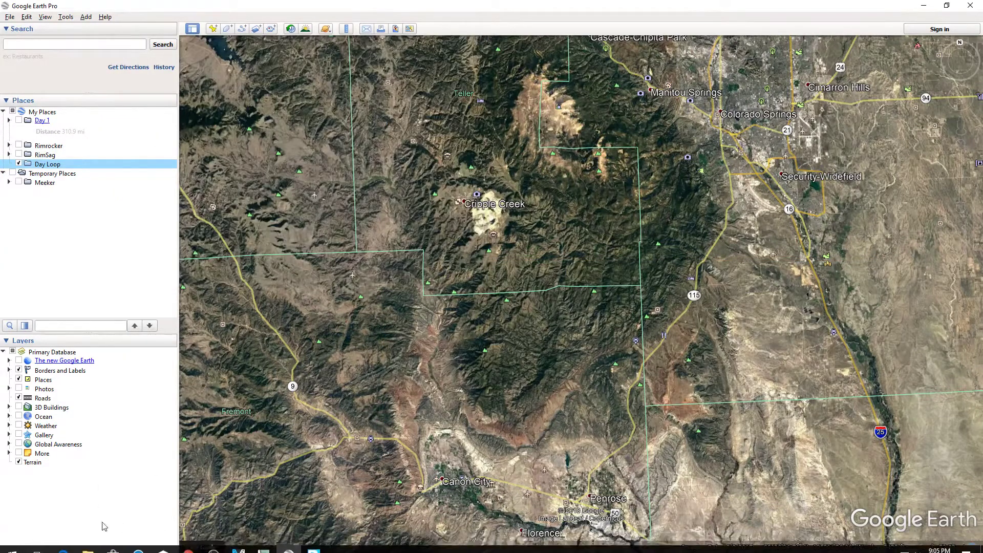
Import the CO_MtHermanRd GPS file from Downloads into the Day Loop folder
{"action": "mouse_move", "coordinate": [90, 547]}
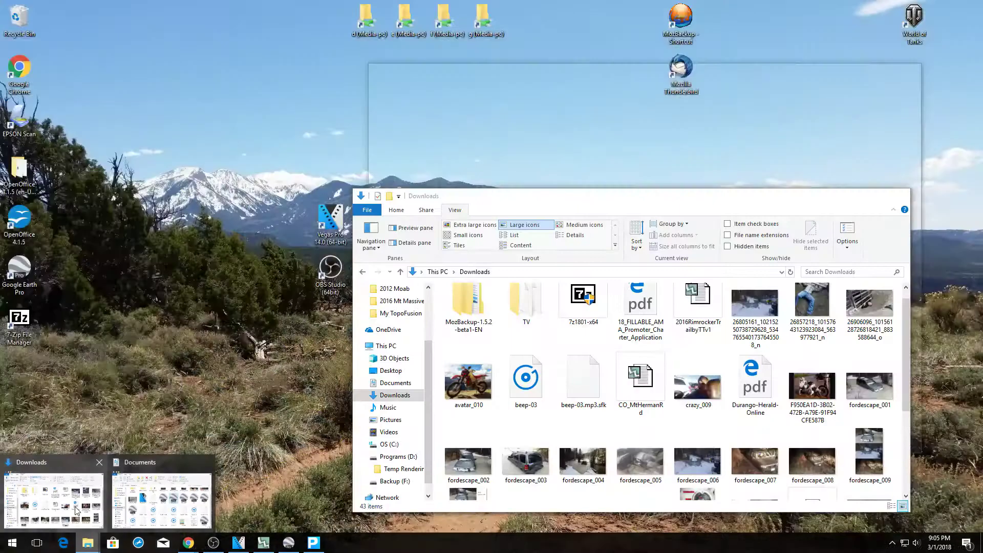
{"action": "left_click", "coordinate": [51, 499]}
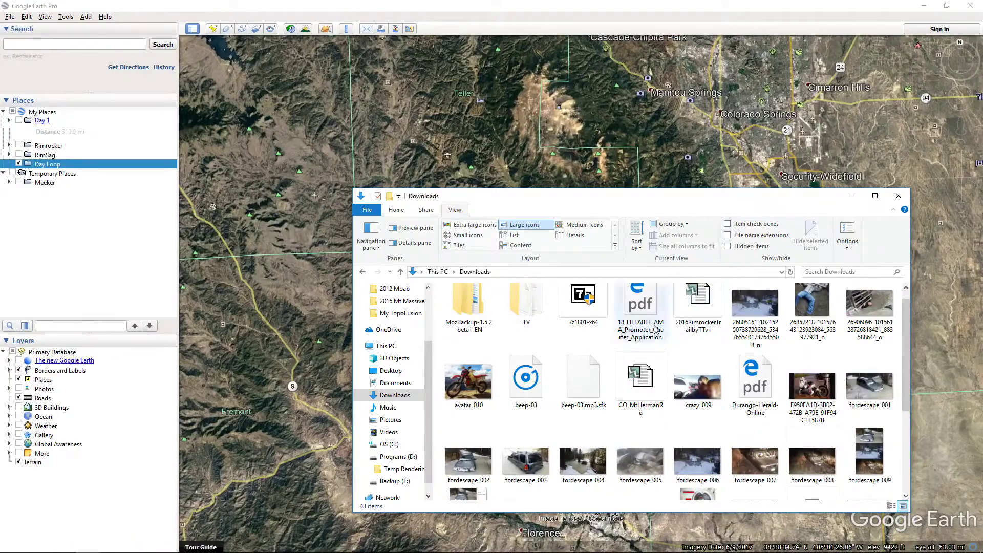
{"action": "left_click_drag", "start_coordinate": [640, 383], "coordinate": [52, 167]}
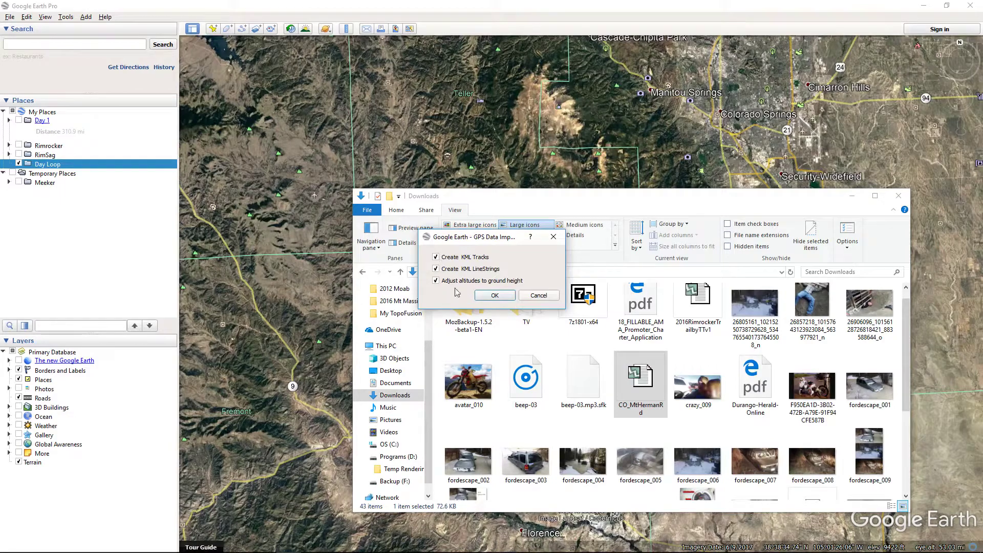
{"action": "left_click", "coordinate": [495, 295]}
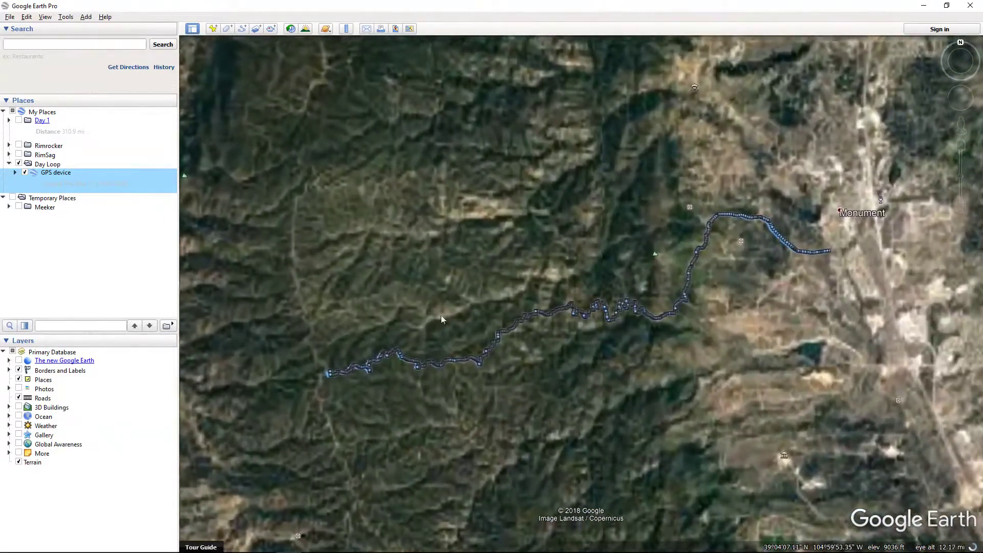
Expand the GPS device tracks and toggle both Track 008 entries to compare them
{"action": "left_click", "coordinate": [15, 174]}
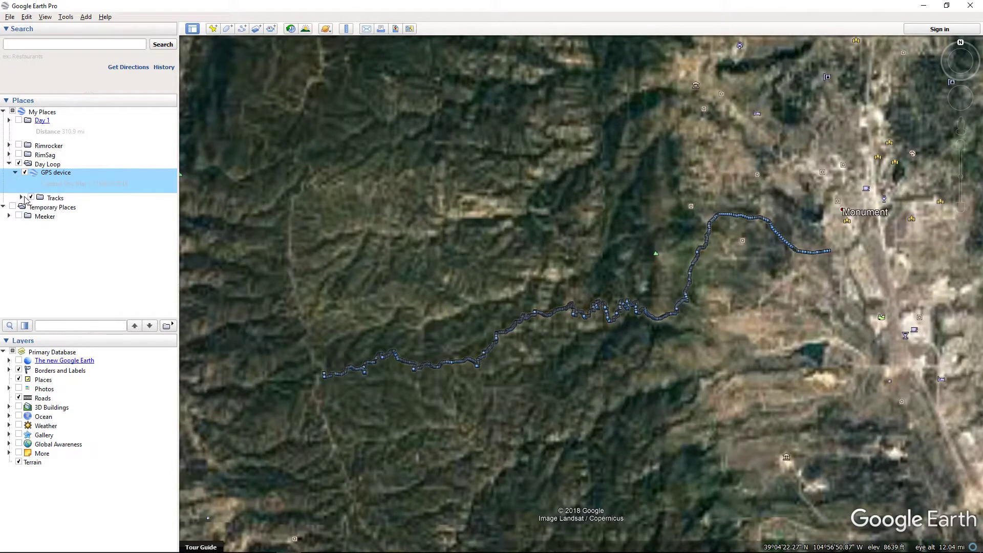
{"action": "left_click", "coordinate": [22, 198]}
{"action": "left_click", "coordinate": [28, 207]}
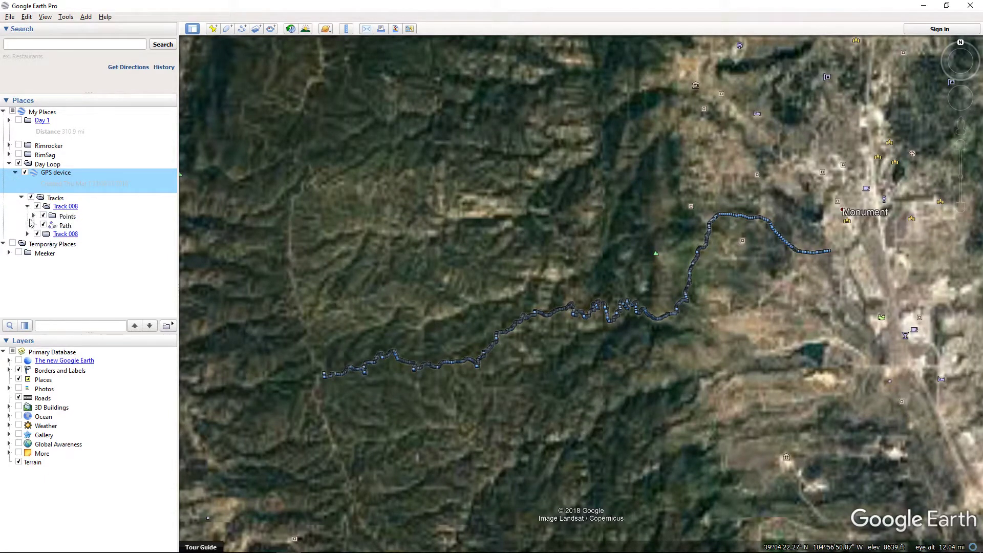
{"action": "left_click", "coordinate": [28, 234]}
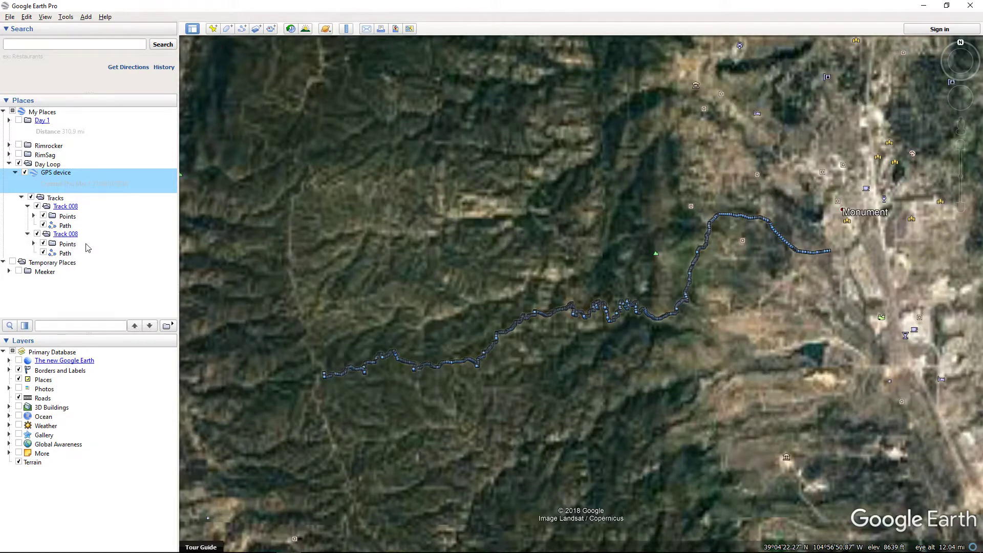
{"action": "left_click", "coordinate": [38, 234]}
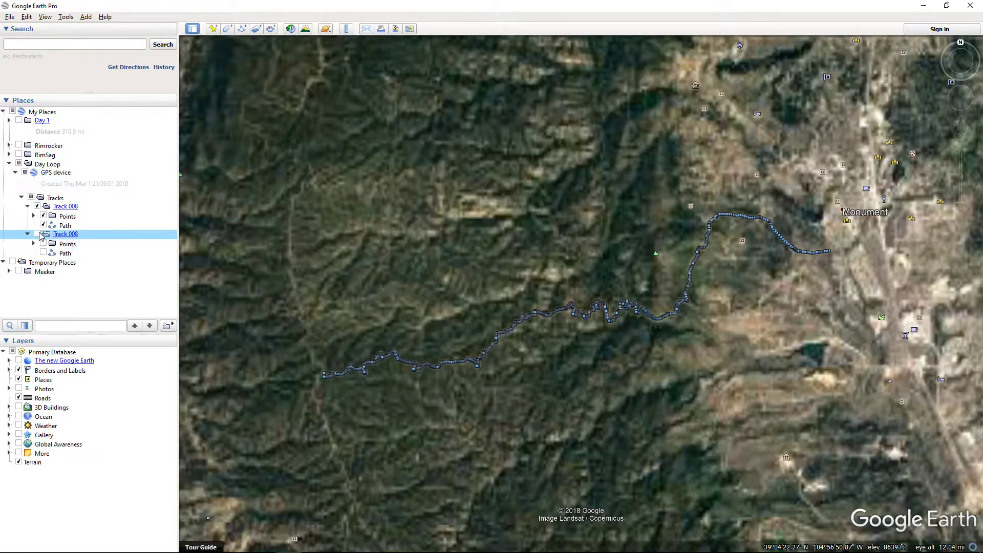
{"action": "left_click", "coordinate": [40, 235]}
{"action": "left_click", "coordinate": [38, 207]}
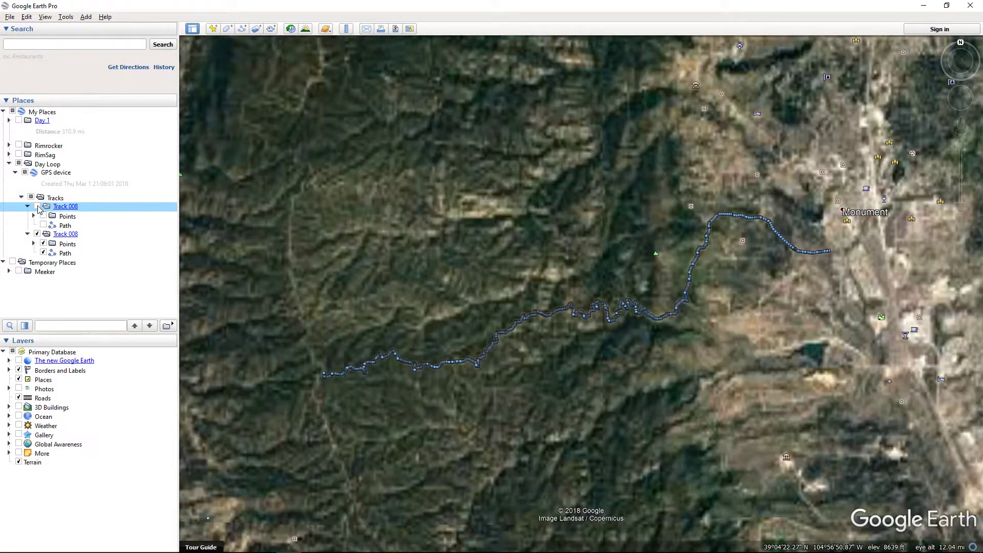
{"action": "left_click", "coordinate": [37, 207]}
{"action": "left_click", "coordinate": [45, 255]}
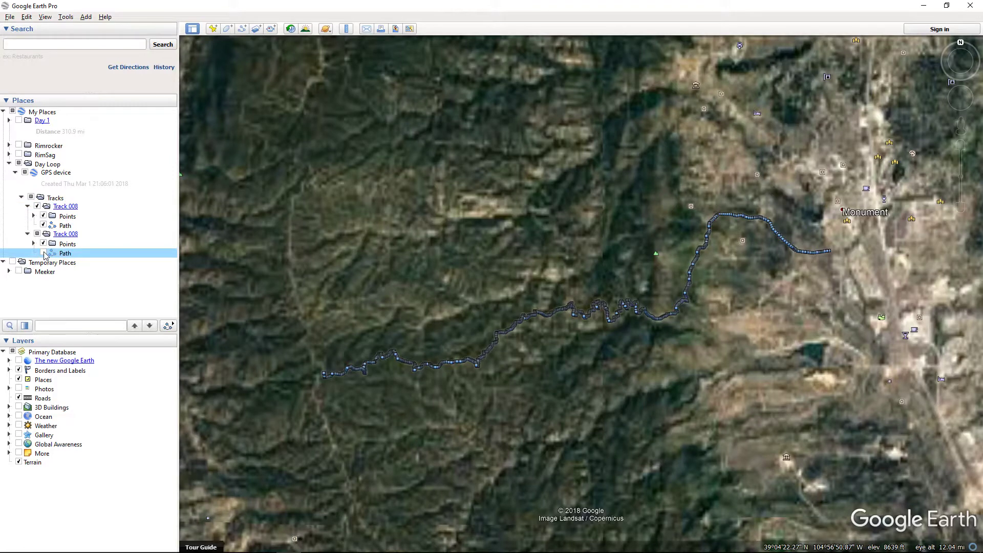
{"action": "left_click", "coordinate": [43, 253]}
Delete the duplicate Track 008 and the remaining track's Points
{"action": "right_click", "coordinate": [102, 236]}
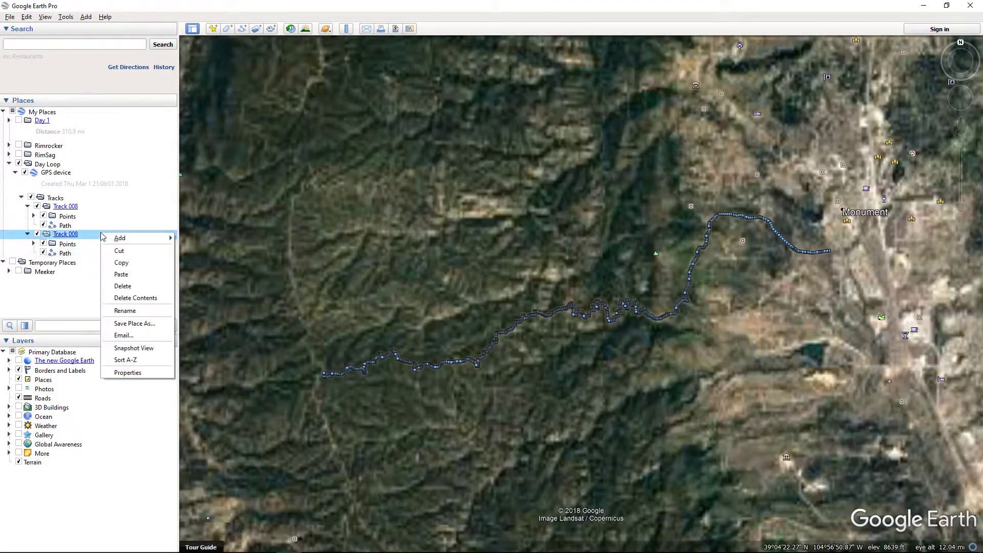
{"action": "left_click", "coordinate": [137, 286]}
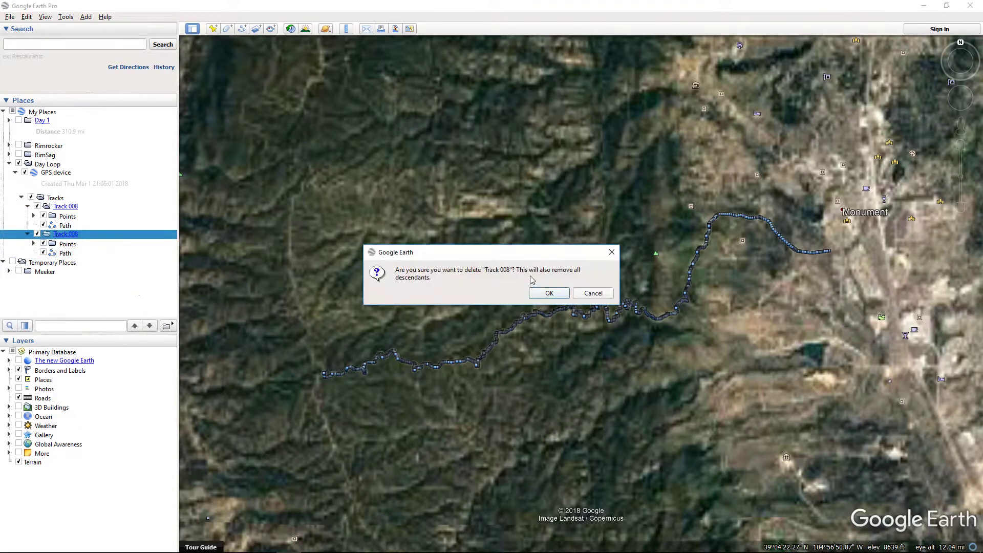
{"action": "left_click", "coordinate": [536, 293]}
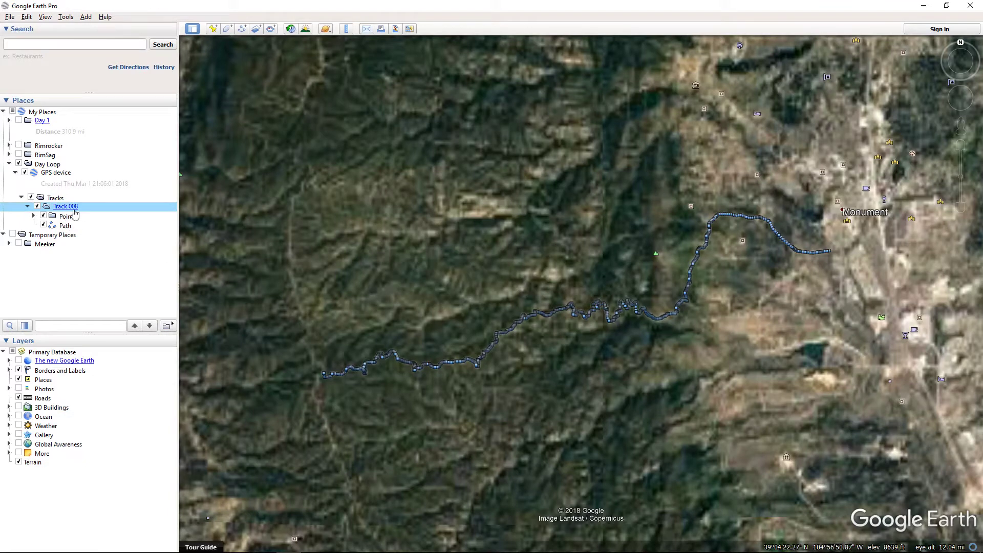
{"action": "left_click", "coordinate": [45, 217]}
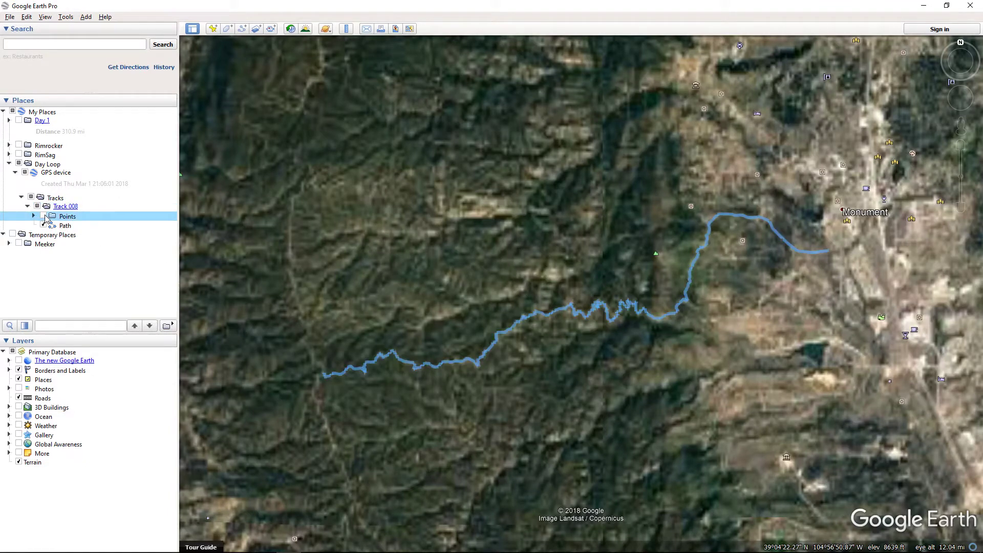
{"action": "right_click", "coordinate": [64, 219]}
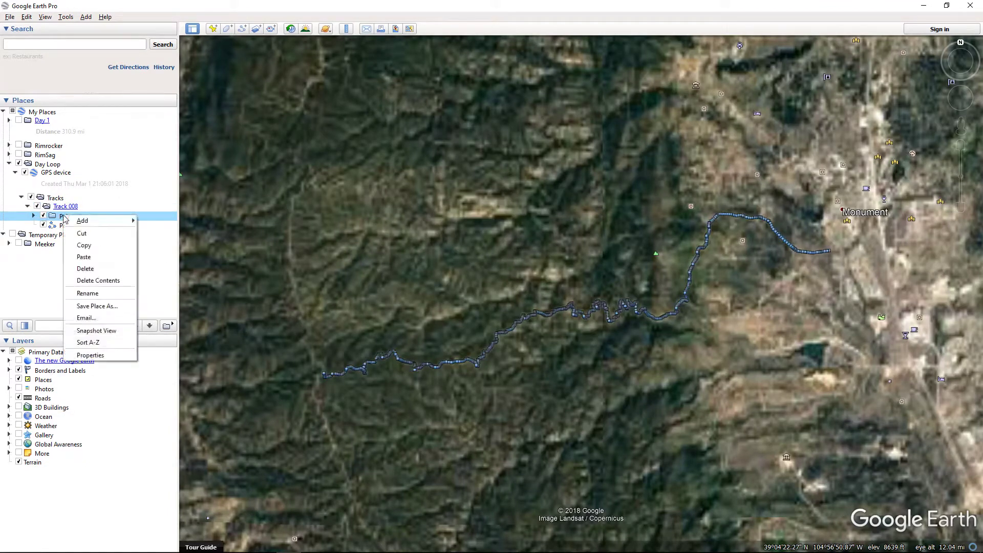
{"action": "left_click", "coordinate": [99, 271]}
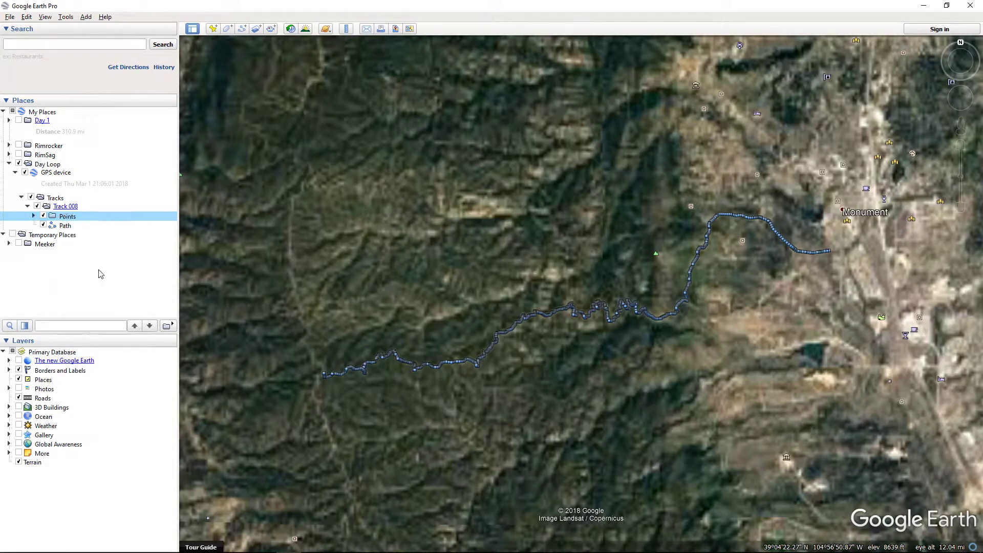
{"action": "left_click", "coordinate": [538, 292]}
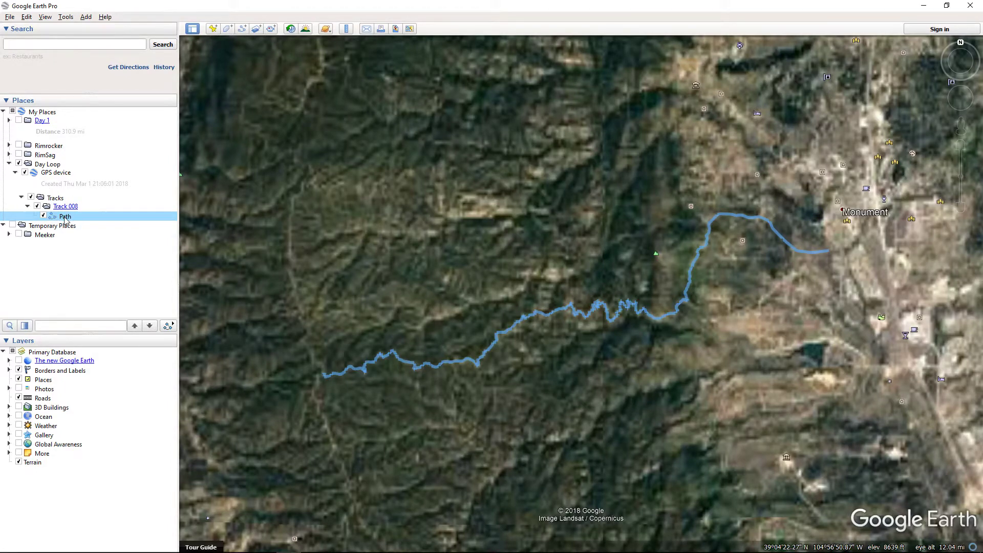
Move the Path into Day Loop and delete the GPS device entry
{"action": "mouse_move", "coordinate": [65, 221]}
{"action": "left_mouse_down"}
{"action": "mouse_move", "coordinate": [82, 214]}
{"action": "mouse_move", "coordinate": [72, 171]}
{"action": "left_mouse_up"}
{"action": "right_click", "coordinate": [60, 184]}
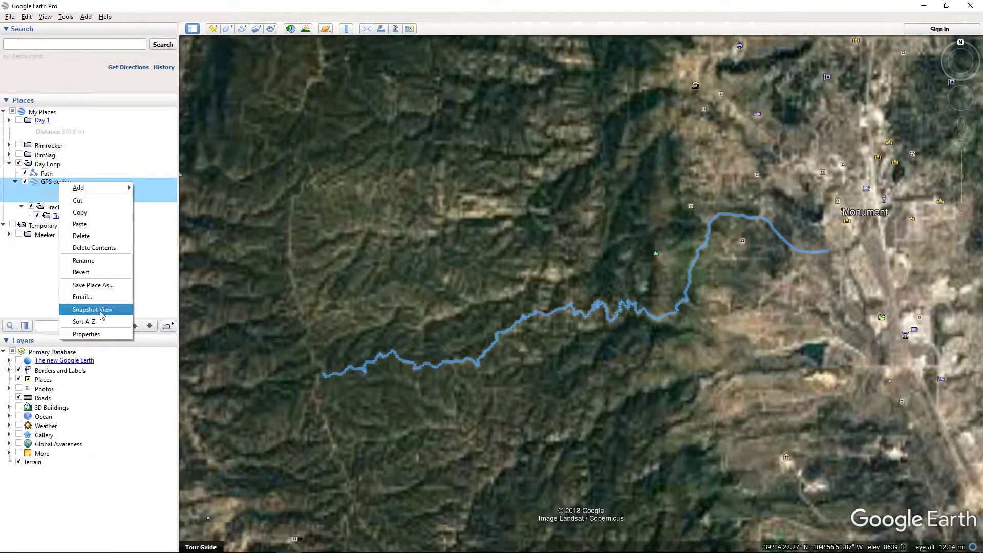
{"action": "left_click", "coordinate": [100, 237]}
{"action": "left_click", "coordinate": [547, 296]}
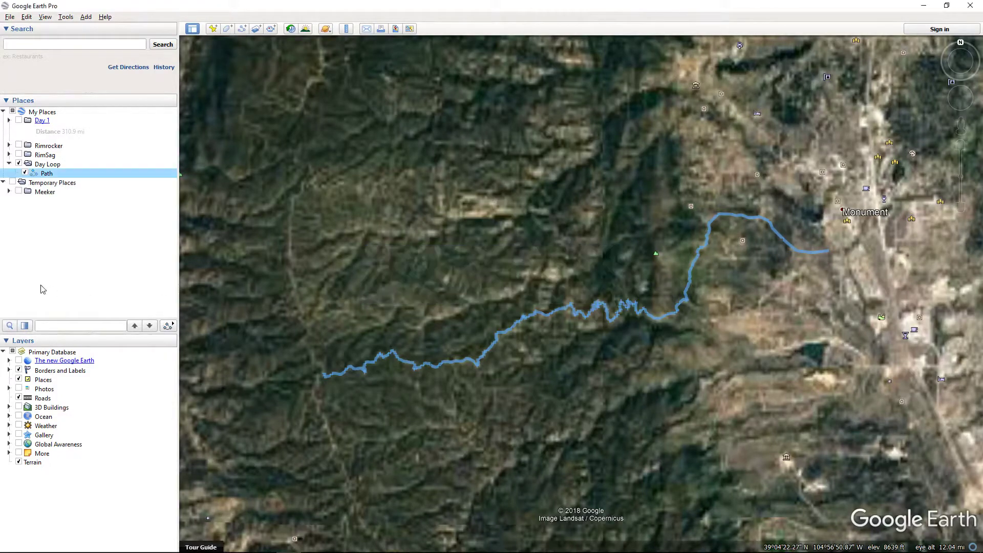
Pan and zoom the map to centre the town of Monument
{"action": "scroll", "coordinate": [597, 277], "scroll_direction": "up", "scroll_amount": 1}
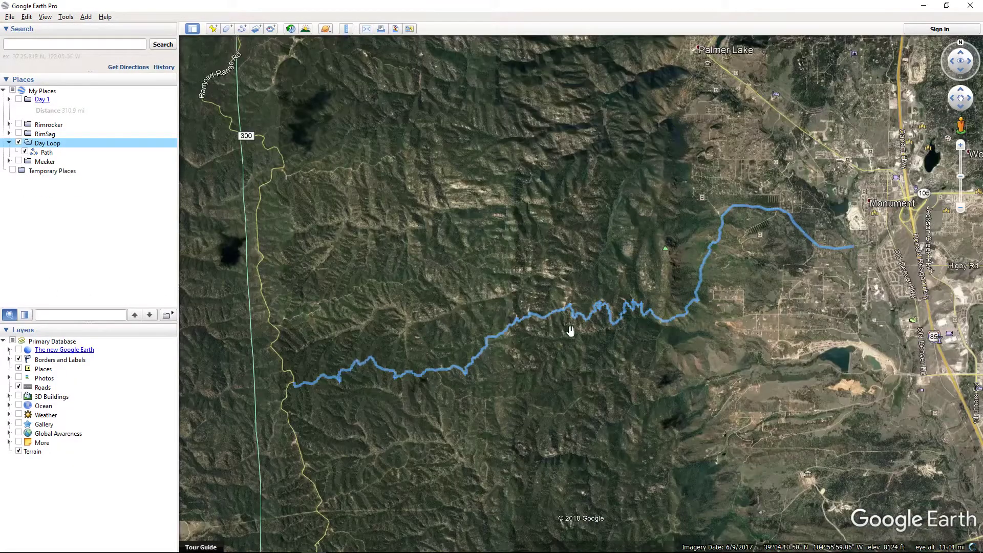
{"action": "left_click_drag", "start_coordinate": [845, 264], "coordinate": [508, 304]}
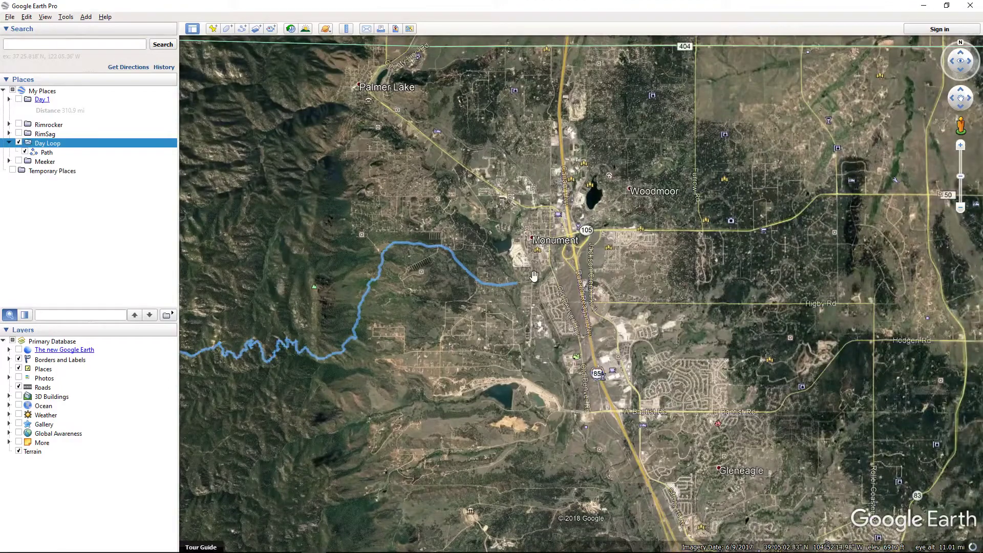
{"action": "scroll", "coordinate": [534, 276], "scroll_direction": "up", "scroll_amount": 3}
{"action": "scroll", "coordinate": [534, 276], "scroll_direction": "down", "scroll_amount": 4}
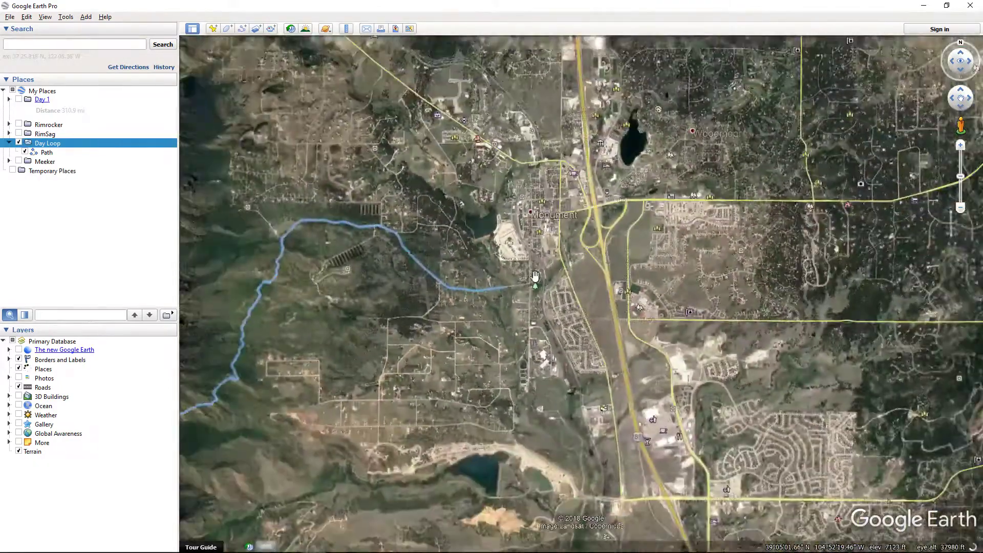
{"action": "scroll", "coordinate": [511, 283], "scroll_direction": "up", "scroll_amount": 2}
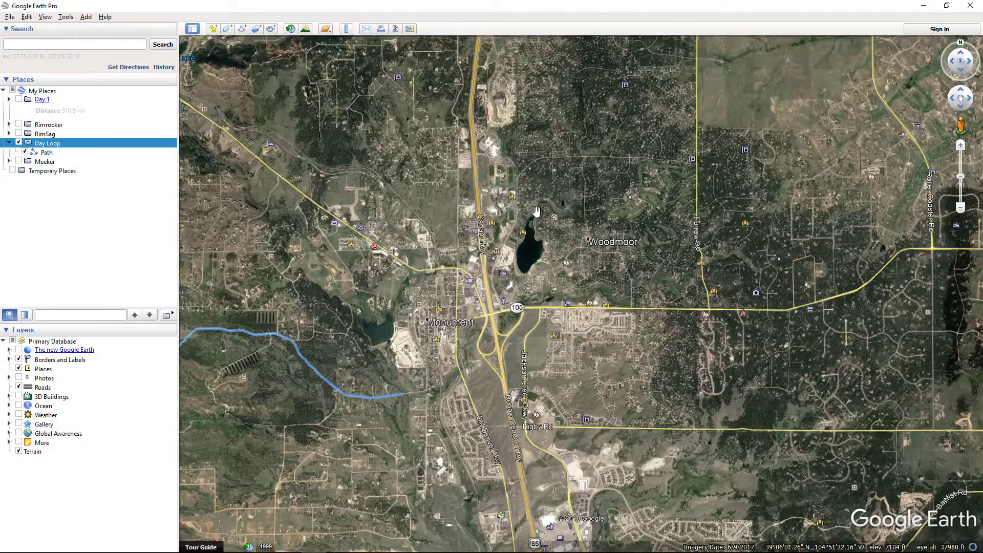
Place a new placemark on the road at the path's eastern end
{"action": "double_click", "coordinate": [381, 389]}
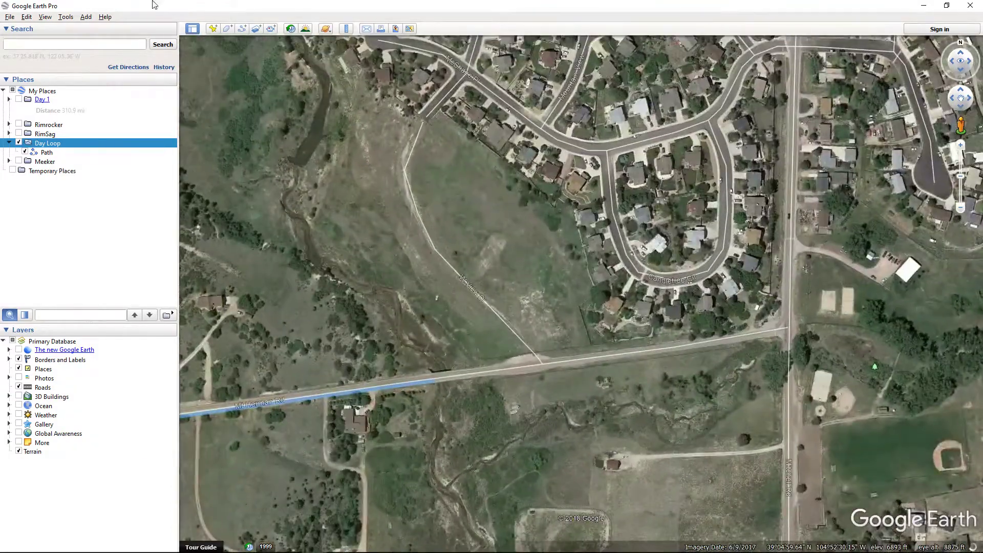
{"action": "left_click", "coordinate": [213, 28]}
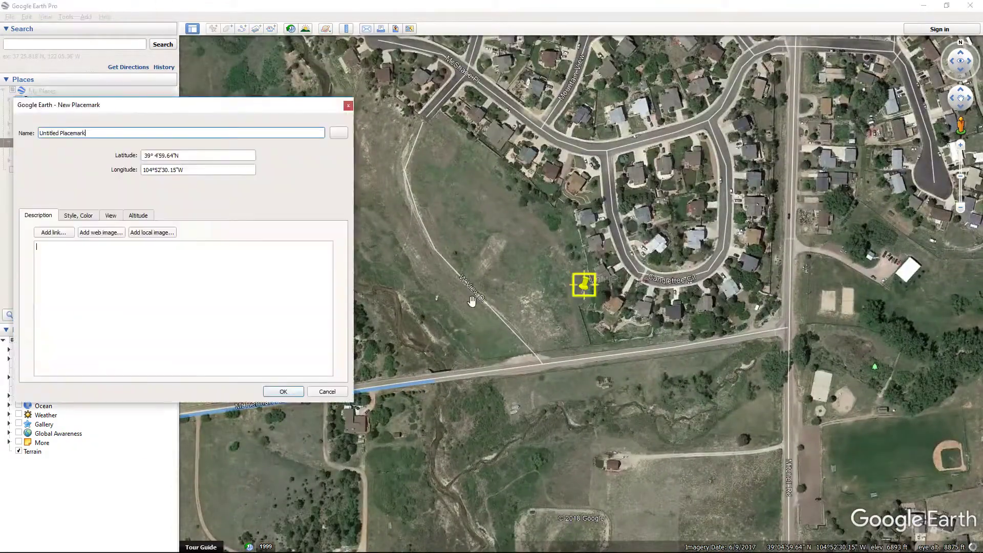
{"action": "left_click_drag", "start_coordinate": [584, 295], "coordinate": [440, 384]}
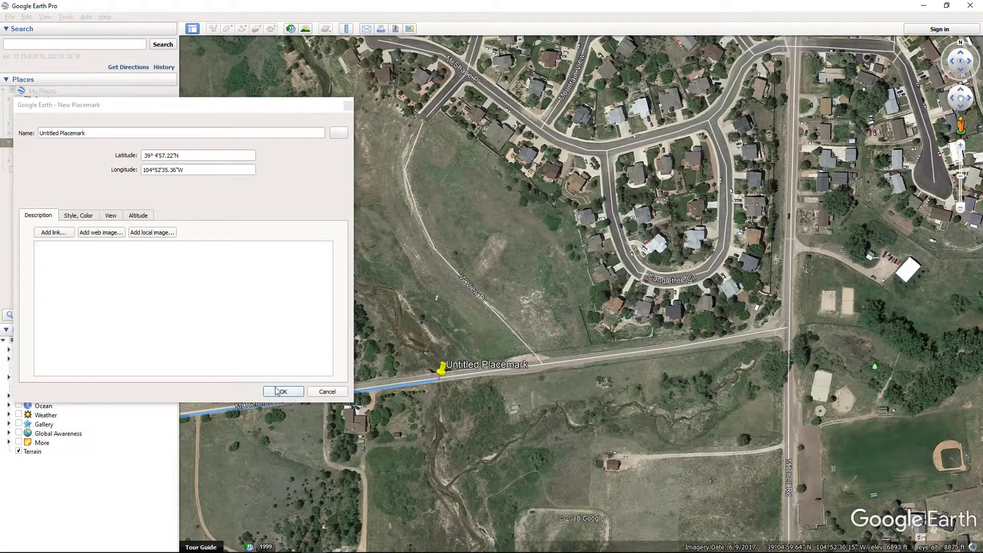
{"action": "mouse_move", "coordinate": [438, 377]}
{"action": "left_mouse_down"}
{"action": "mouse_move", "coordinate": [497, 317]}
{"action": "mouse_move", "coordinate": [432, 382]}
{"action": "left_mouse_up"}
{"action": "left_click", "coordinate": [298, 393]}
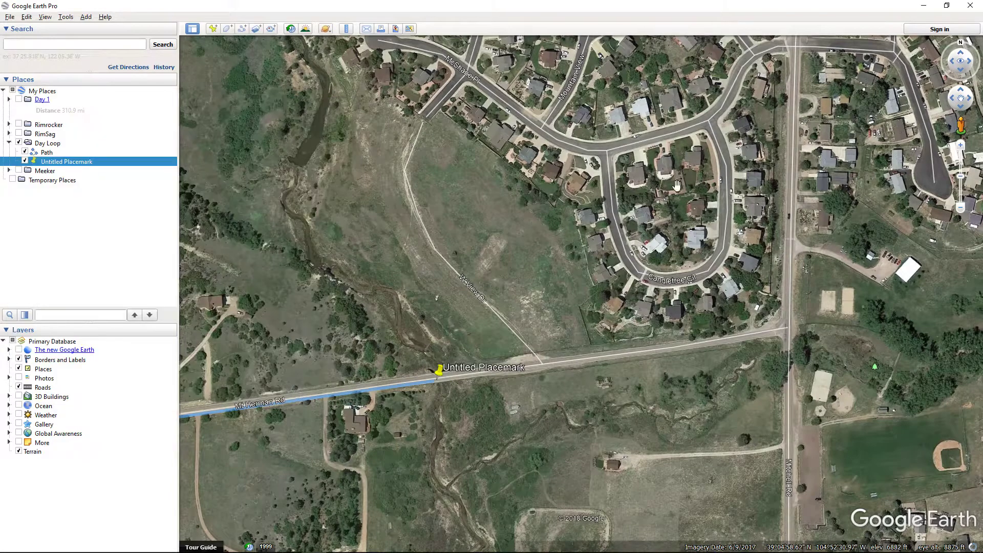
Add a second placemark on a road near Woodmoor
{"action": "left_click_drag", "start_coordinate": [663, 85], "coordinate": [427, 335]}
{"action": "scroll", "coordinate": [427, 335], "scroll_direction": "down", "scroll_amount": 5}
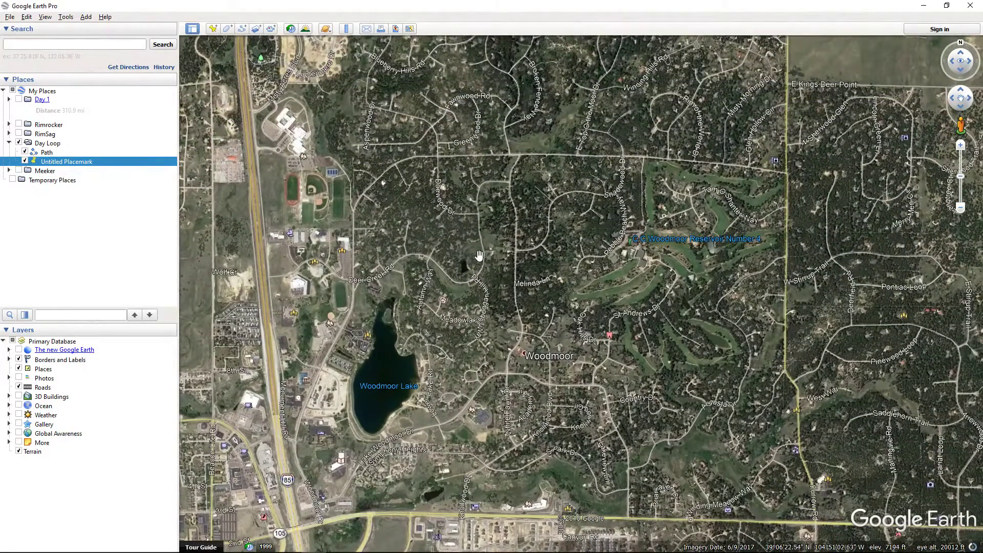
{"action": "scroll", "coordinate": [487, 251], "scroll_direction": "up", "scroll_amount": 1}
{"action": "scroll", "coordinate": [486, 249], "scroll_direction": "up", "scroll_amount": 3}
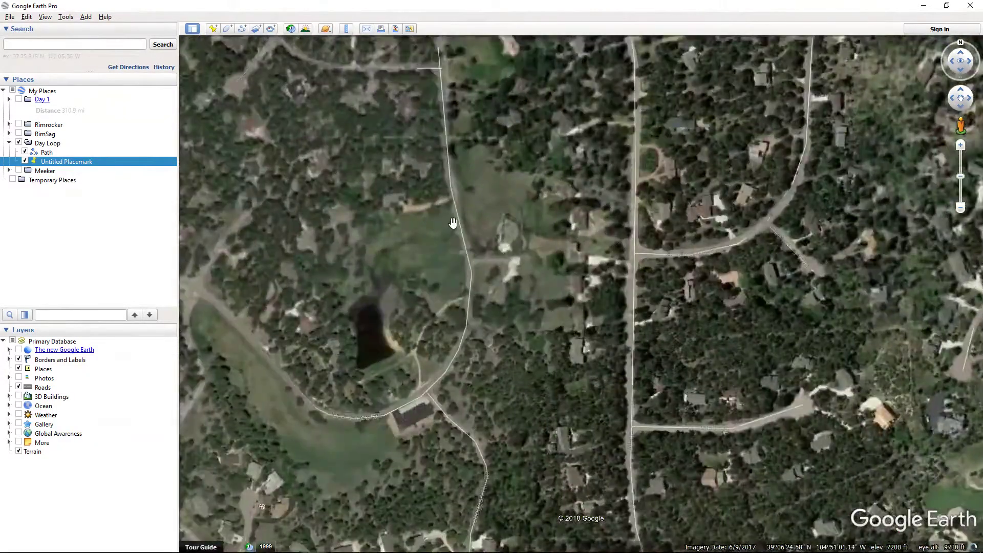
{"action": "scroll", "coordinate": [448, 285], "scroll_direction": "up", "scroll_amount": 1}
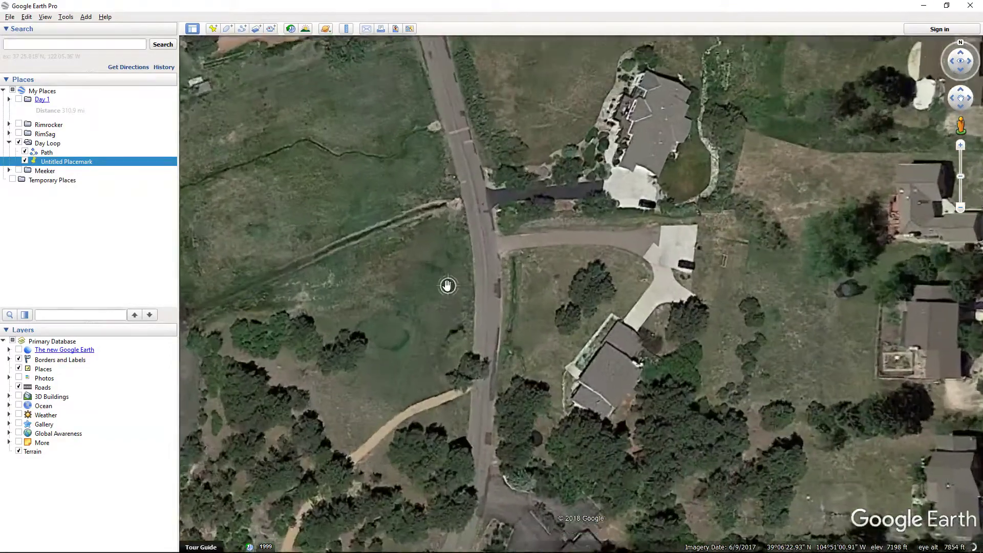
{"action": "left_click", "coordinate": [213, 29]}
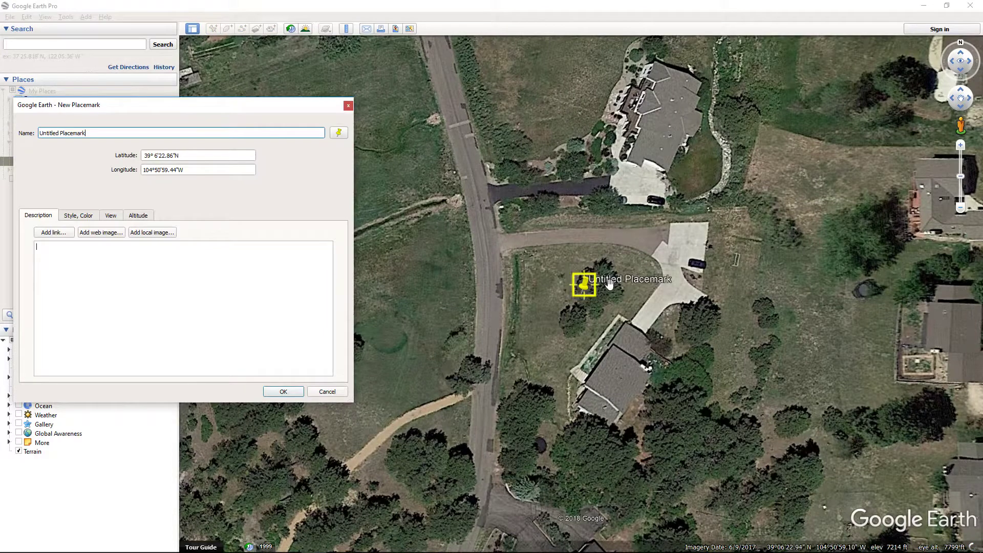
{"action": "left_click_drag", "start_coordinate": [609, 285], "coordinate": [482, 191]}
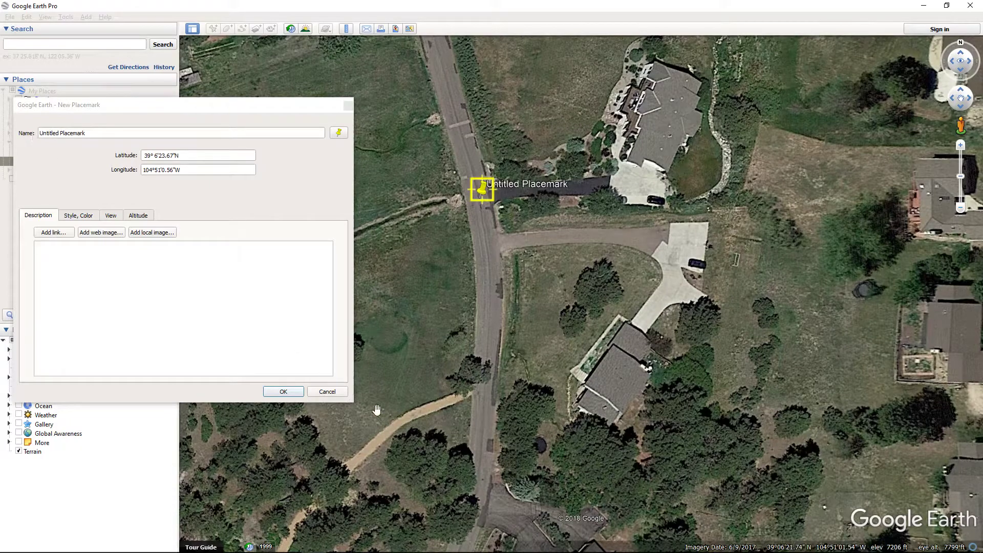
{"action": "left_click", "coordinate": [297, 392]}
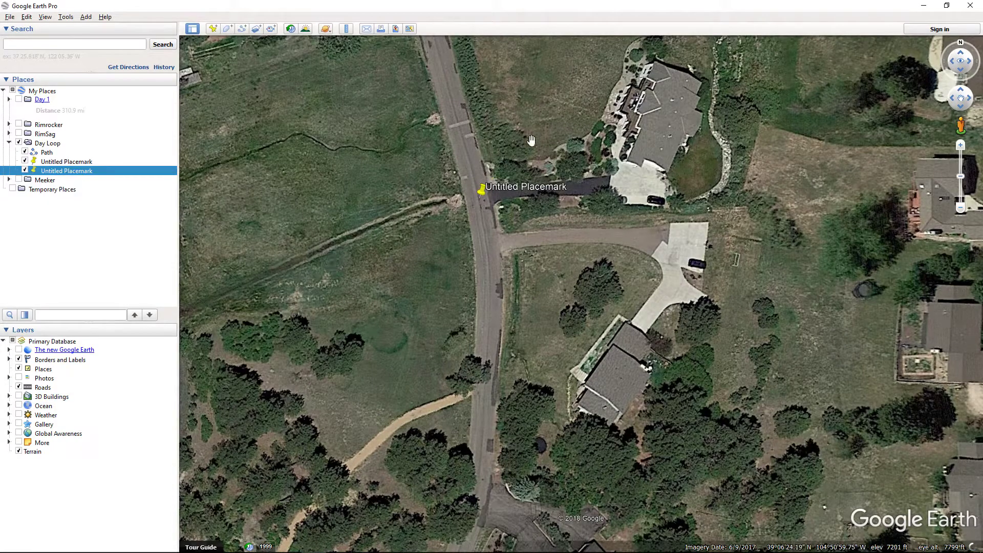
Frame both placemarks and toggle their checkboxes to tell the two apart
{"action": "scroll", "coordinate": [369, 242], "scroll_direction": "down", "scroll_amount": 5}
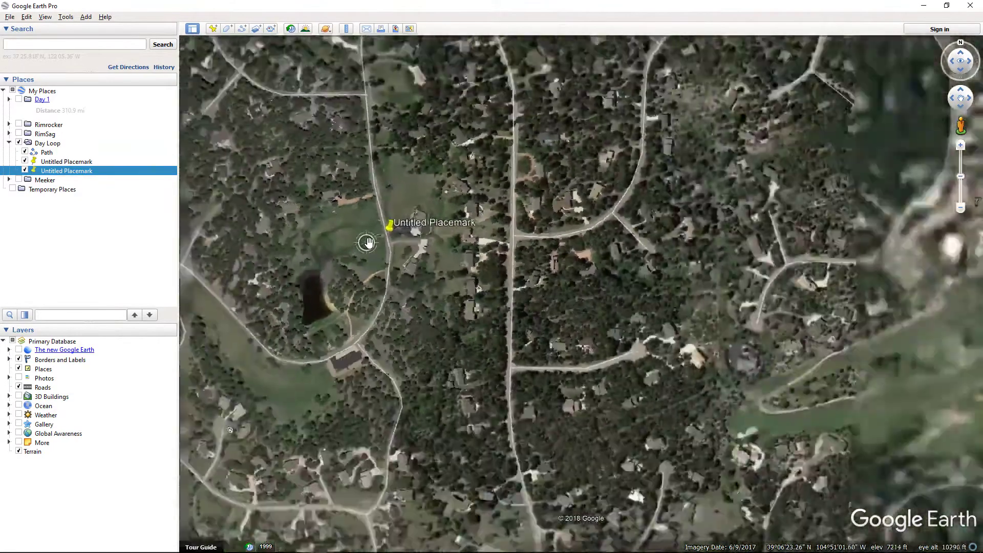
{"action": "left_click_drag", "start_coordinate": [369, 242], "coordinate": [728, 250]}
{"action": "scroll", "coordinate": [728, 250], "scroll_direction": "down", "scroll_amount": 5}
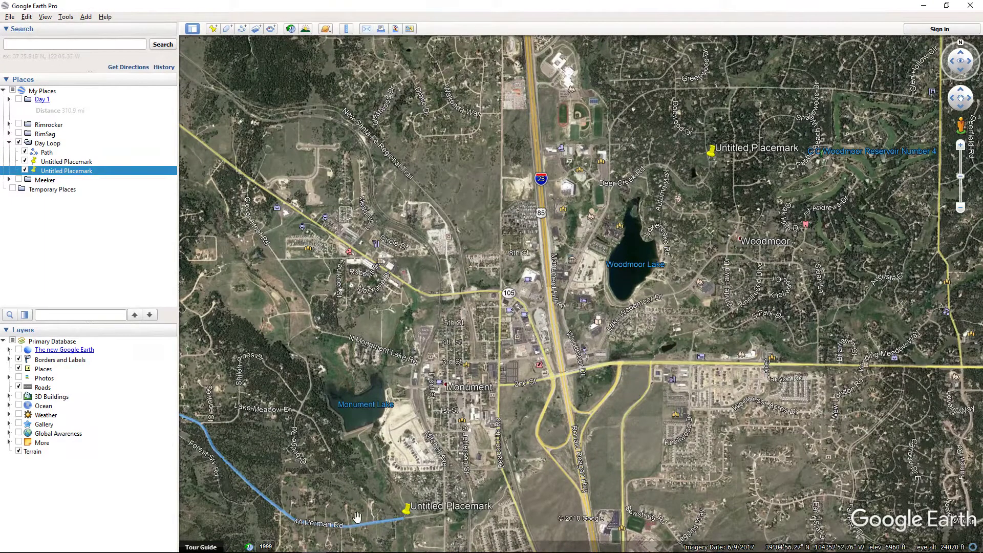
{"action": "left_click", "coordinate": [74, 164]}
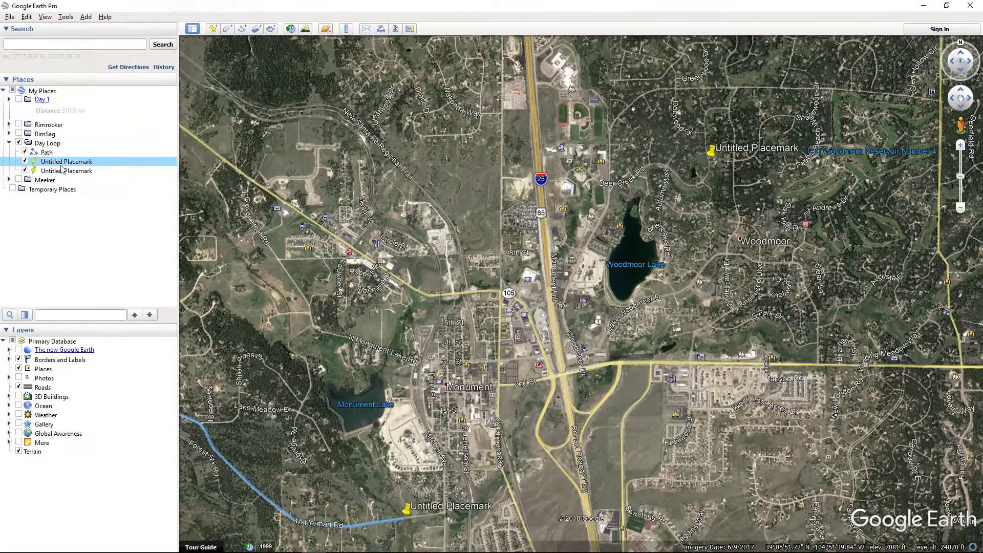
{"action": "left_click", "coordinate": [25, 161]}
{"action": "left_click", "coordinate": [25, 161]}
{"action": "left_click_drag", "start_coordinate": [49, 175], "coordinate": [61, 163]}
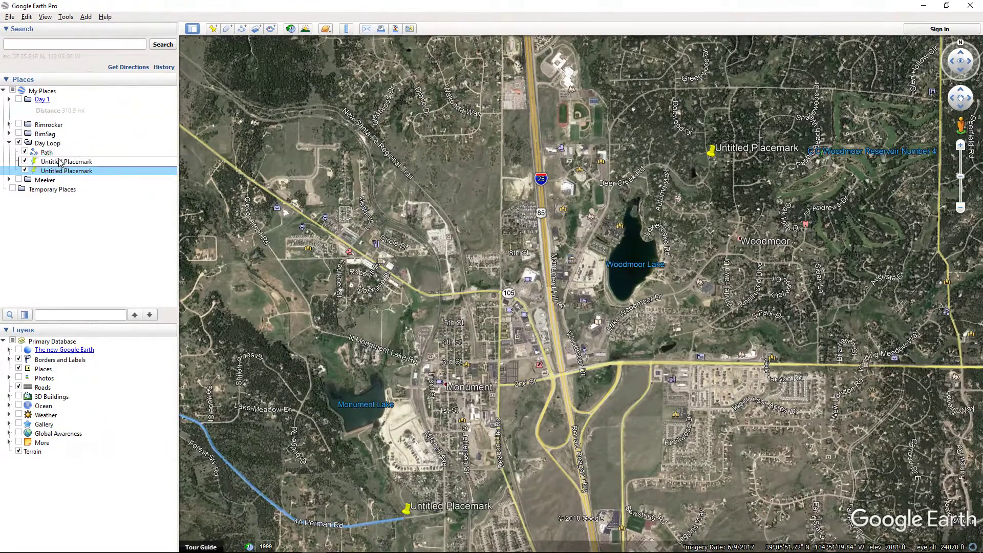
{"action": "left_click", "coordinate": [23, 163]}
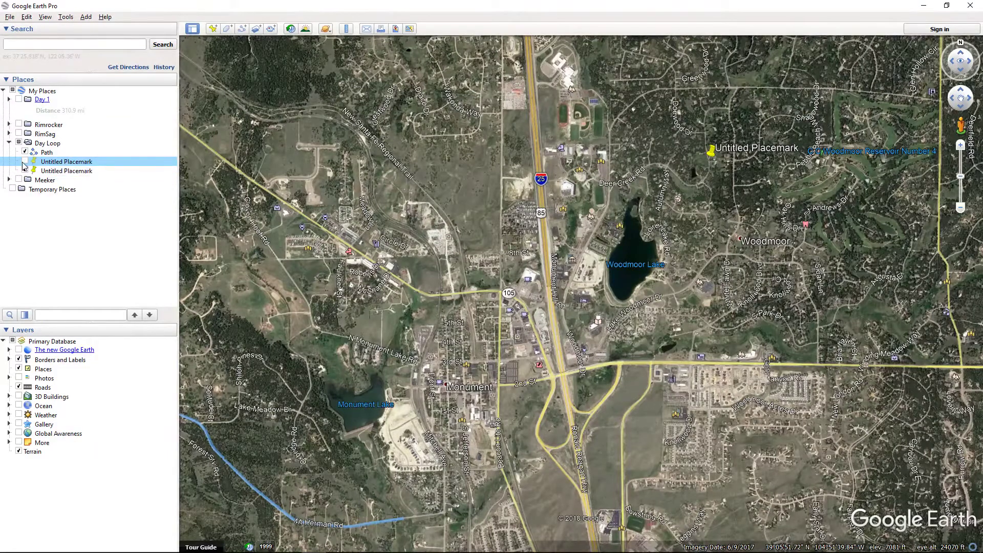
{"action": "left_click", "coordinate": [24, 161]}
{"action": "left_click", "coordinate": [62, 172]}
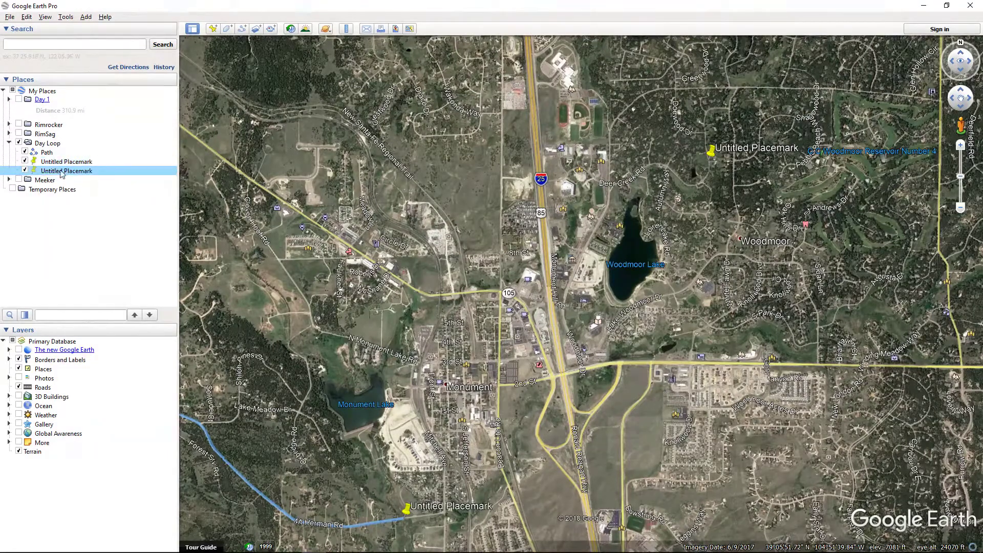
{"action": "left_click", "coordinate": [34, 162]}
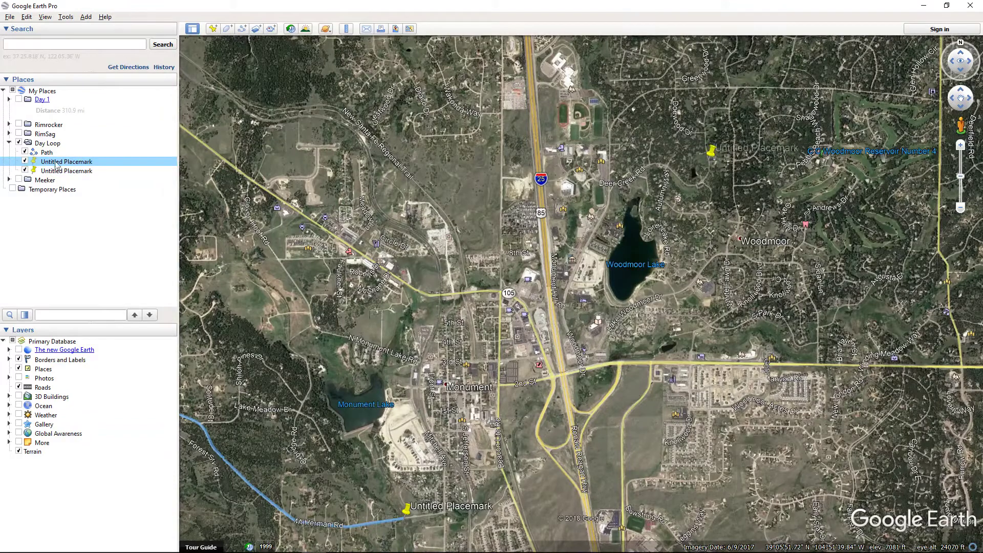
Get driving directions between the two placemarks and save the Woodmoor Dr routes
{"action": "right_click", "coordinate": [71, 163]}
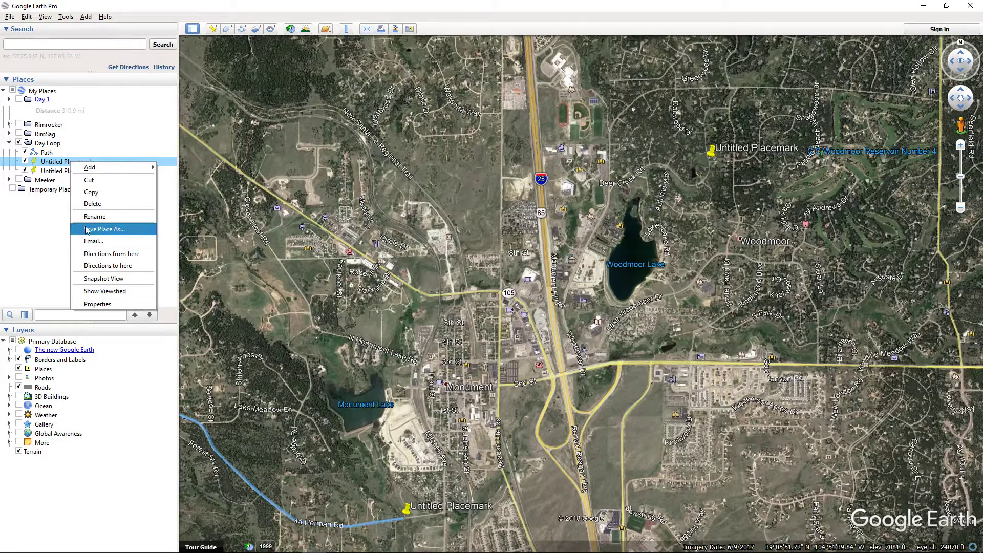
{"action": "left_click", "coordinate": [108, 254]}
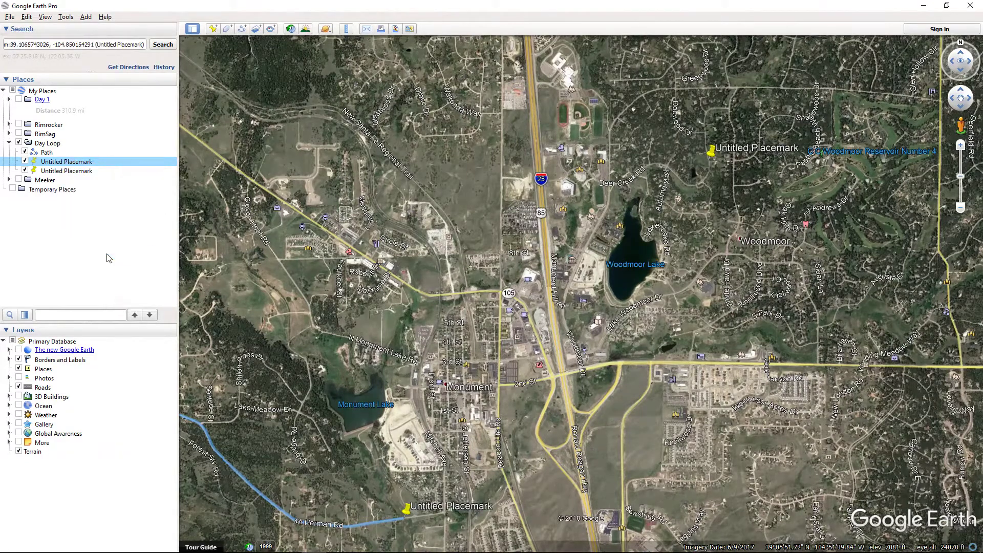
{"action": "right_click", "coordinate": [70, 172]}
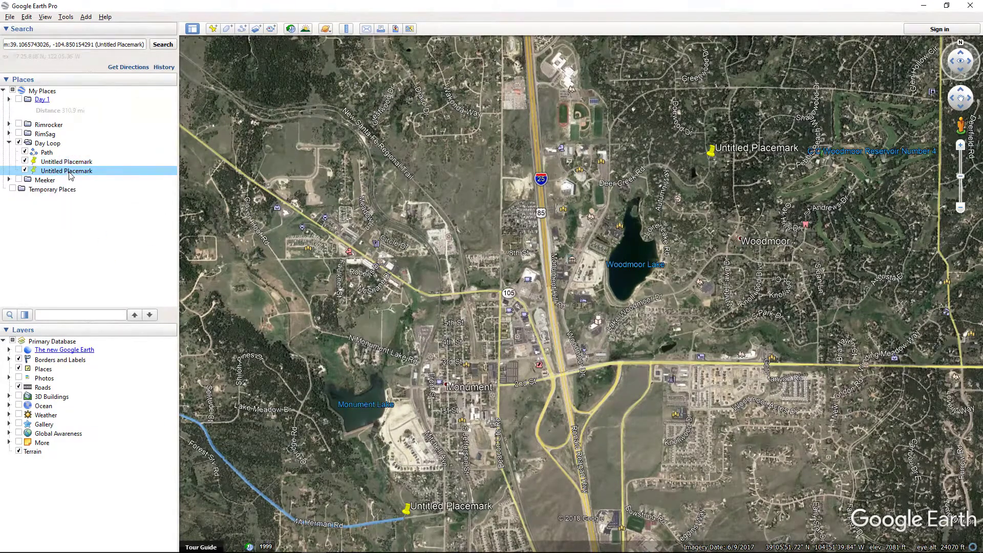
{"action": "mouse_move", "coordinate": [87, 179]}
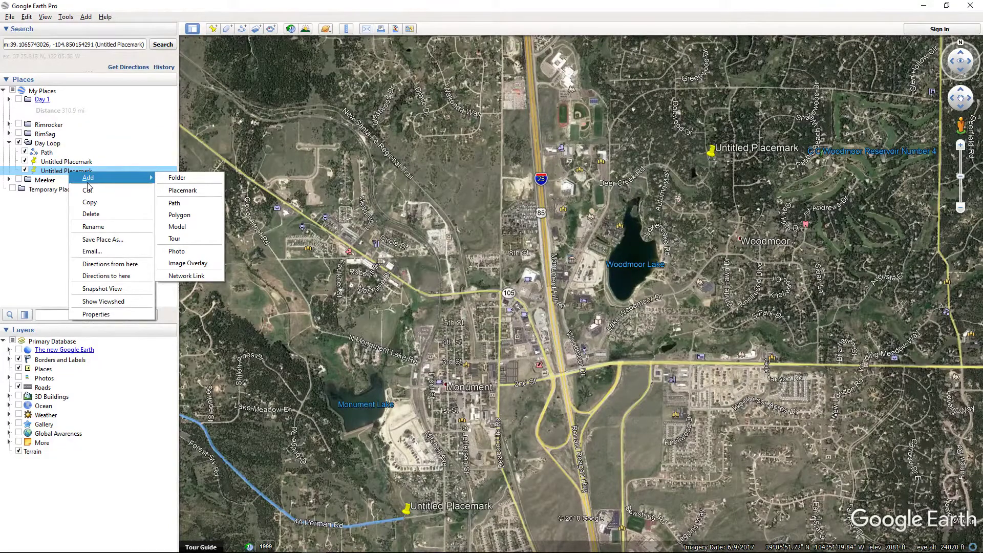
{"action": "left_click", "coordinate": [108, 276]}
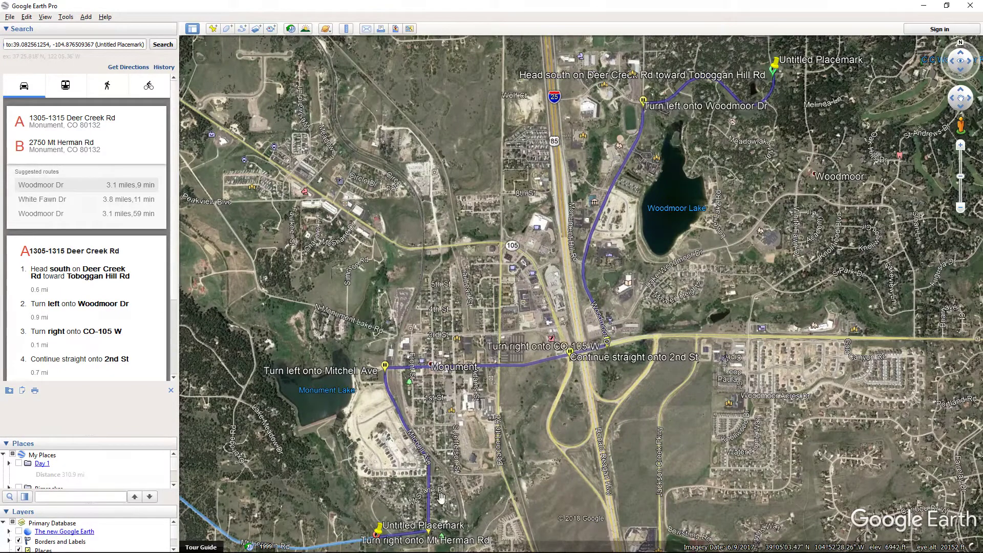
{"action": "left_click_drag", "start_coordinate": [440, 497], "coordinate": [447, 469]}
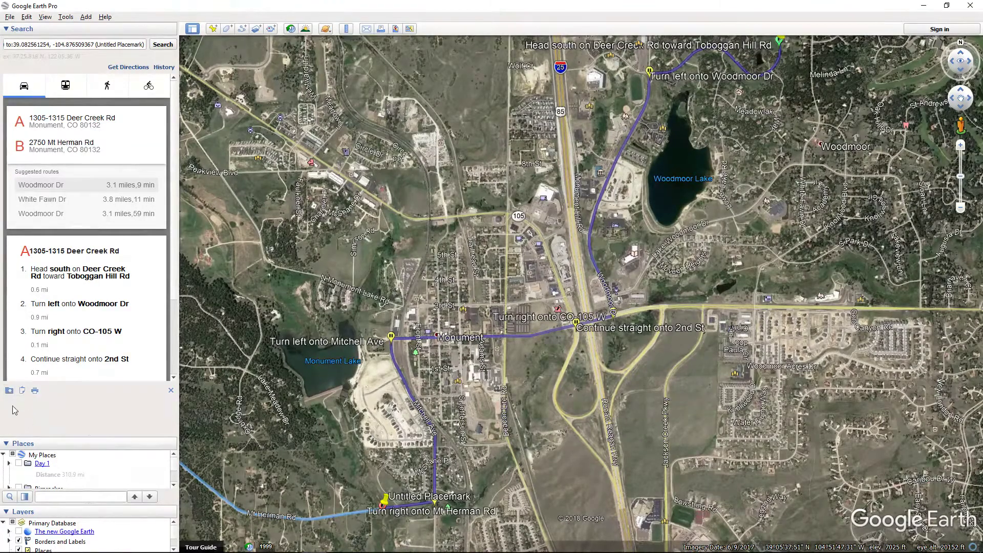
{"action": "left_click", "coordinate": [9, 391]}
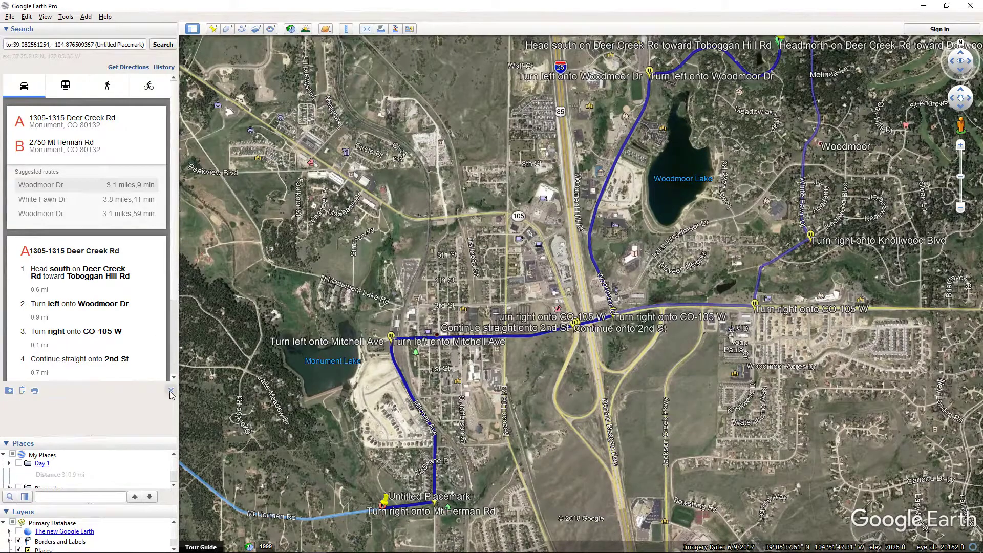
{"action": "left_click", "coordinate": [171, 391]}
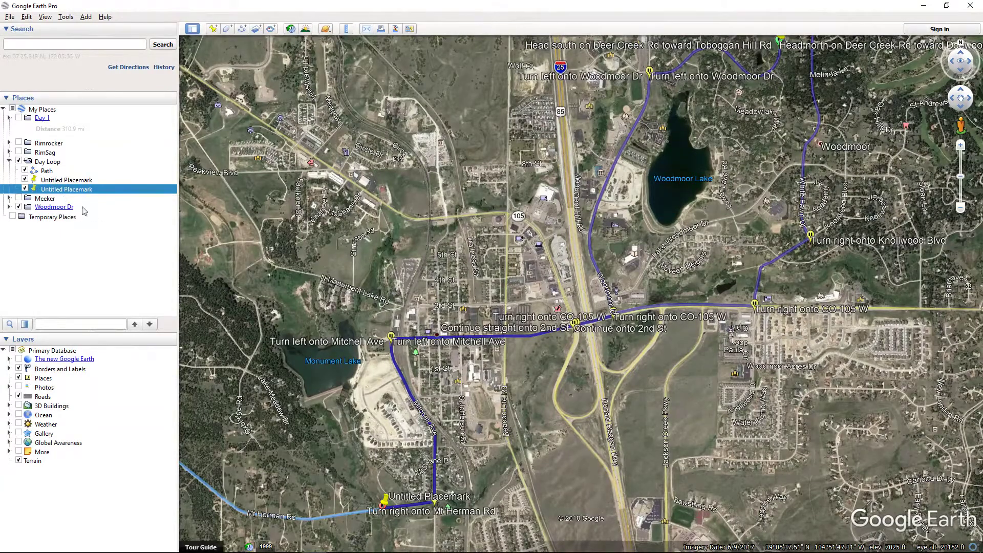
Compare the saved routes on the map and delete the White Fawn Dr route
{"action": "left_click", "coordinate": [9, 207]}
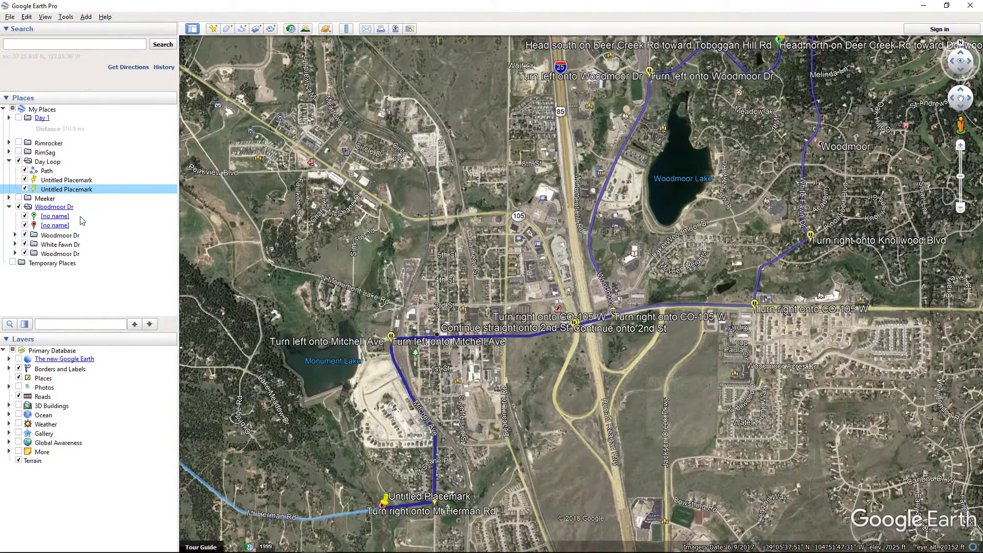
{"action": "left_click", "coordinate": [27, 217]}
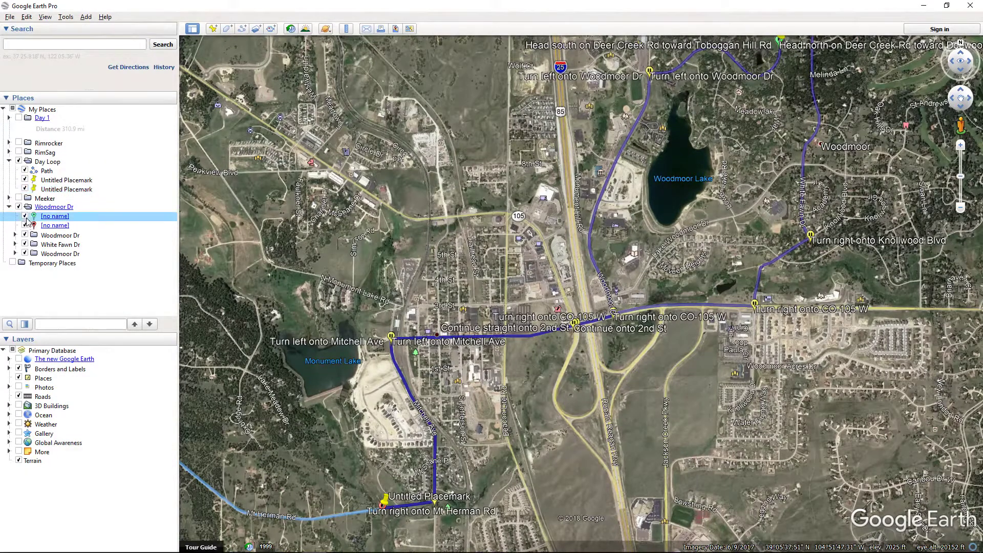
{"action": "left_click", "coordinate": [25, 225]}
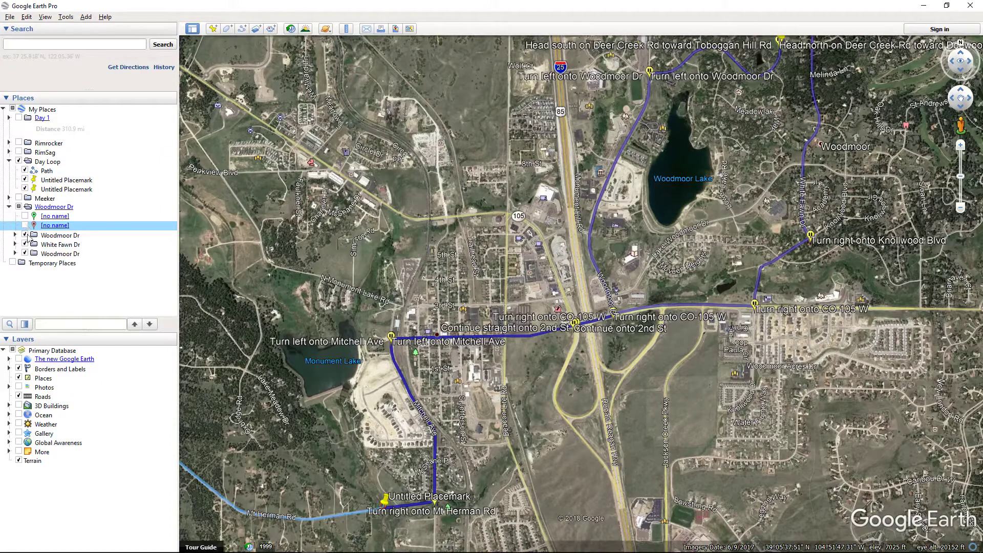
{"action": "left_click", "coordinate": [25, 236]}
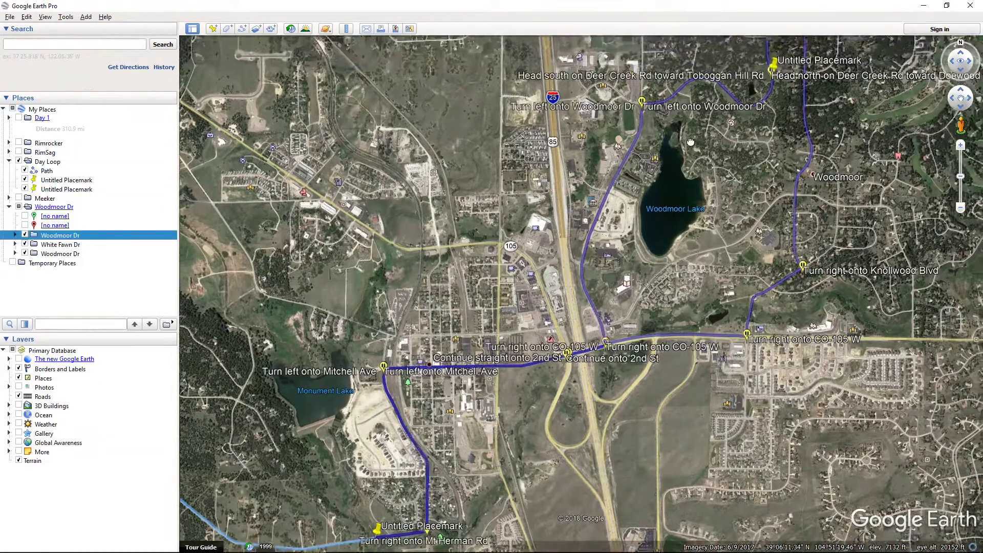
{"action": "double_click", "coordinate": [51, 235]}
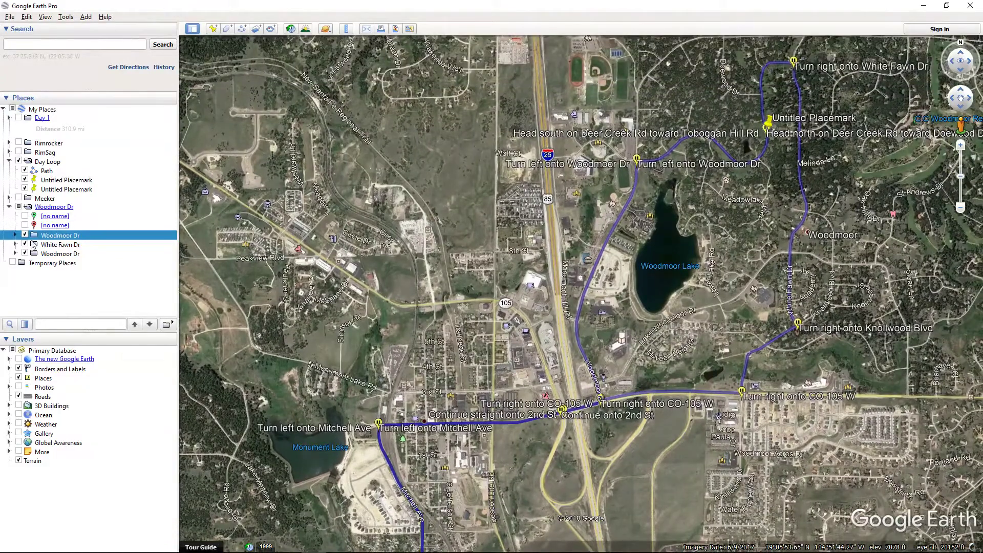
{"action": "left_click", "coordinate": [24, 245]}
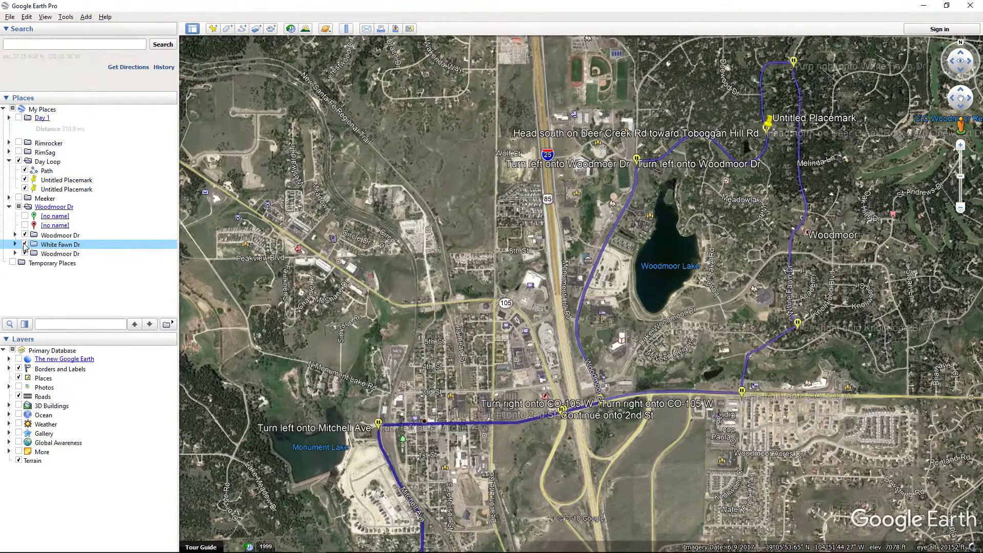
{"action": "right_click", "coordinate": [52, 245]}
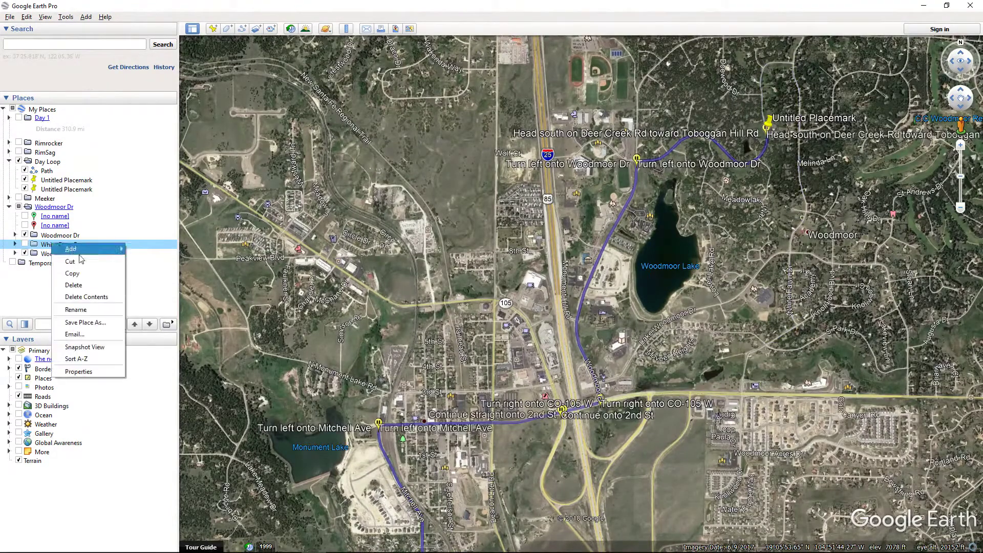
{"action": "left_click", "coordinate": [90, 290]}
{"action": "left_click", "coordinate": [563, 296]}
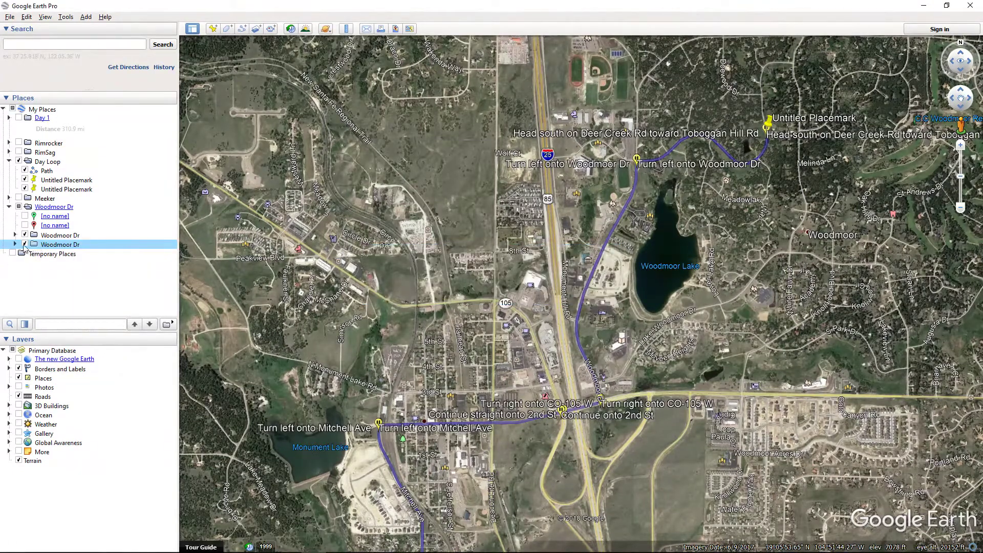
Delete the duplicate Woodmoor Dr route
{"action": "left_click", "coordinate": [25, 244]}
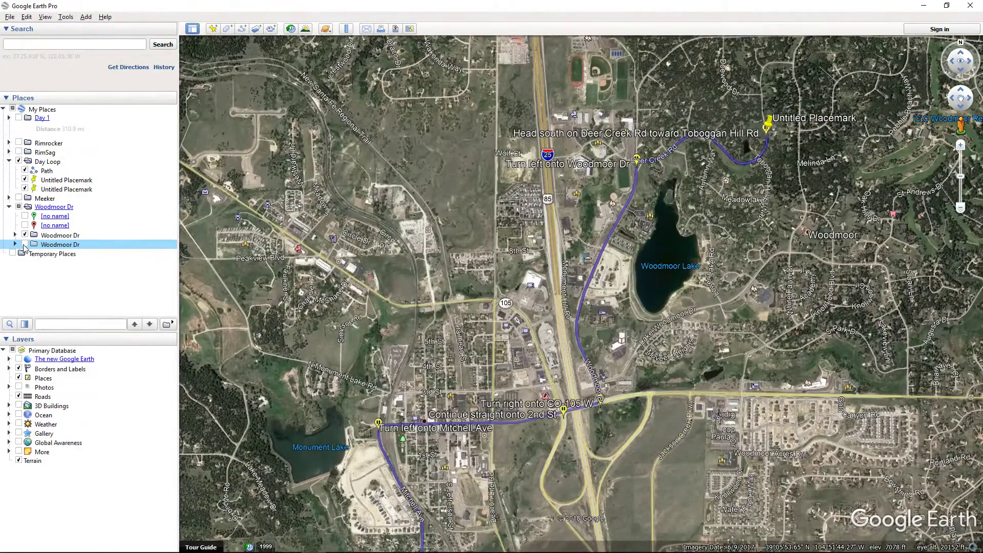
{"action": "left_click", "coordinate": [24, 244]}
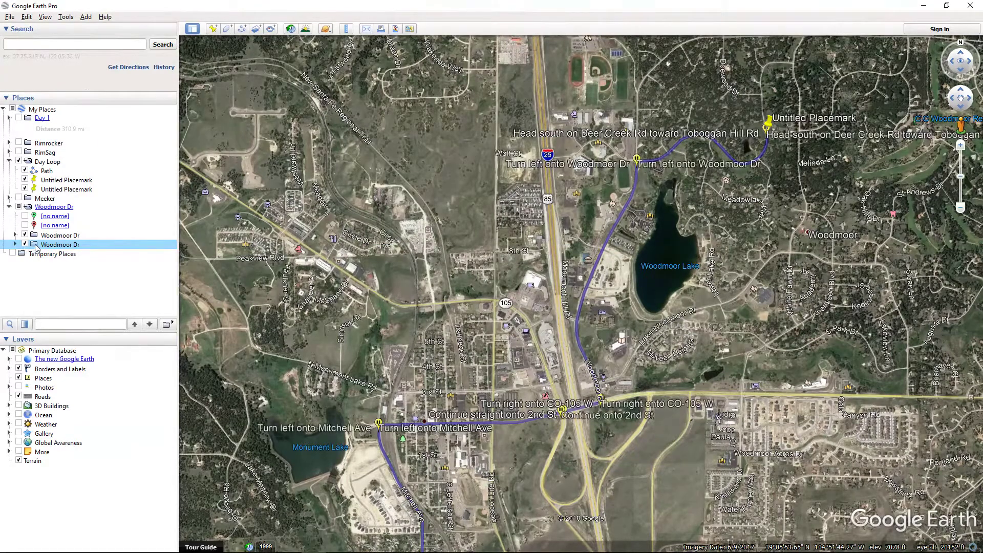
{"action": "double_click", "coordinate": [37, 245]}
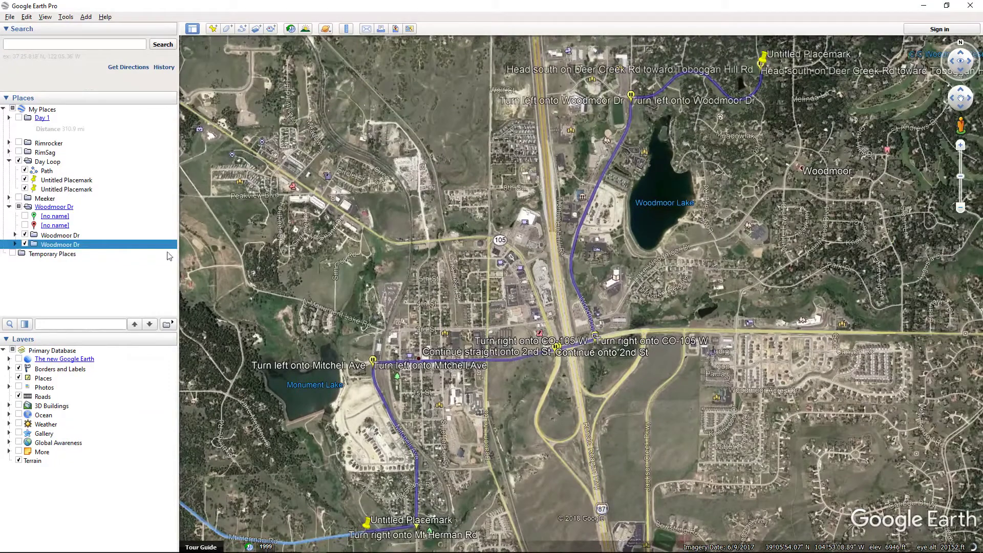
{"action": "right_click", "coordinate": [57, 247]}
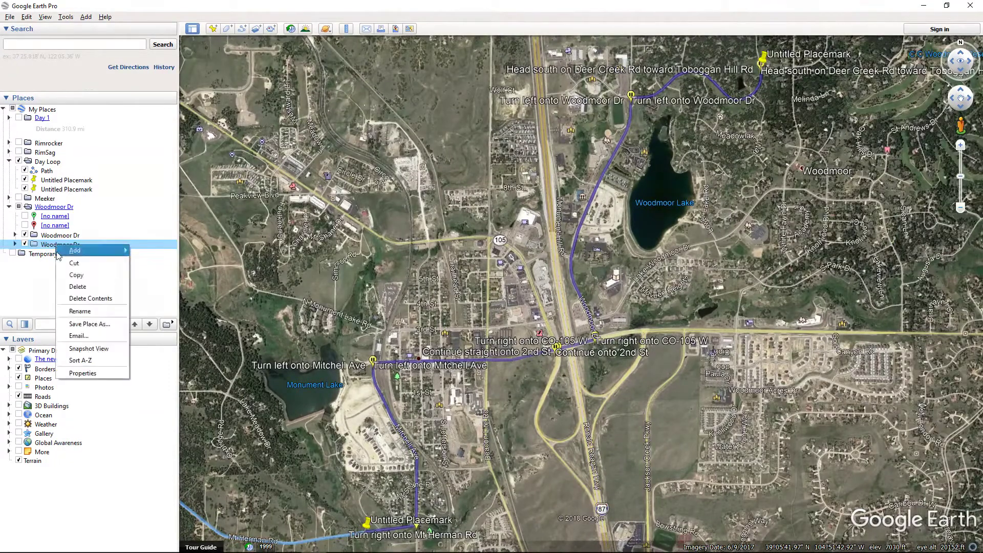
{"action": "left_click", "coordinate": [81, 286]}
{"action": "left_click", "coordinate": [548, 293]}
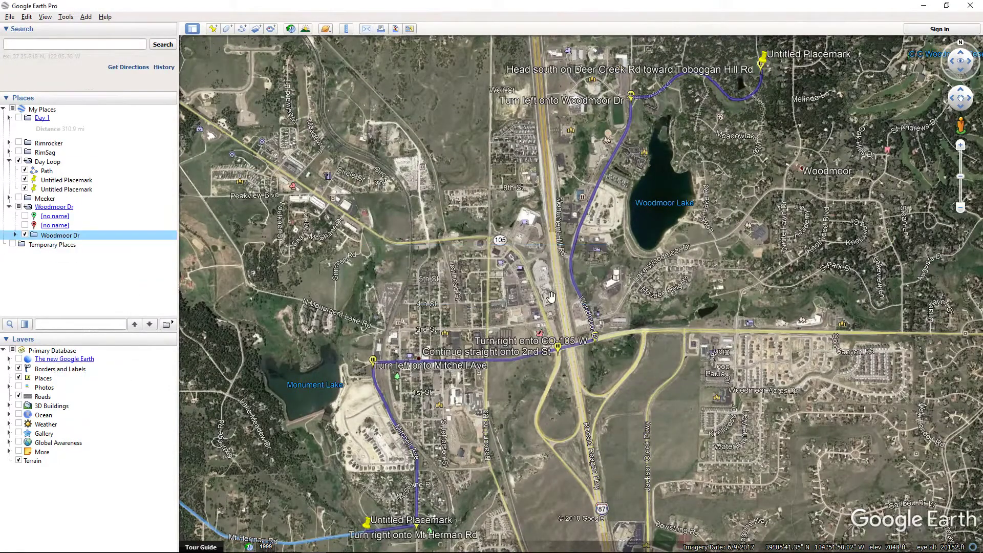
Delete both unnamed placemarks from the saved directions
{"action": "left_click", "coordinate": [82, 218]}
{"action": "right_click", "coordinate": [82, 219]}
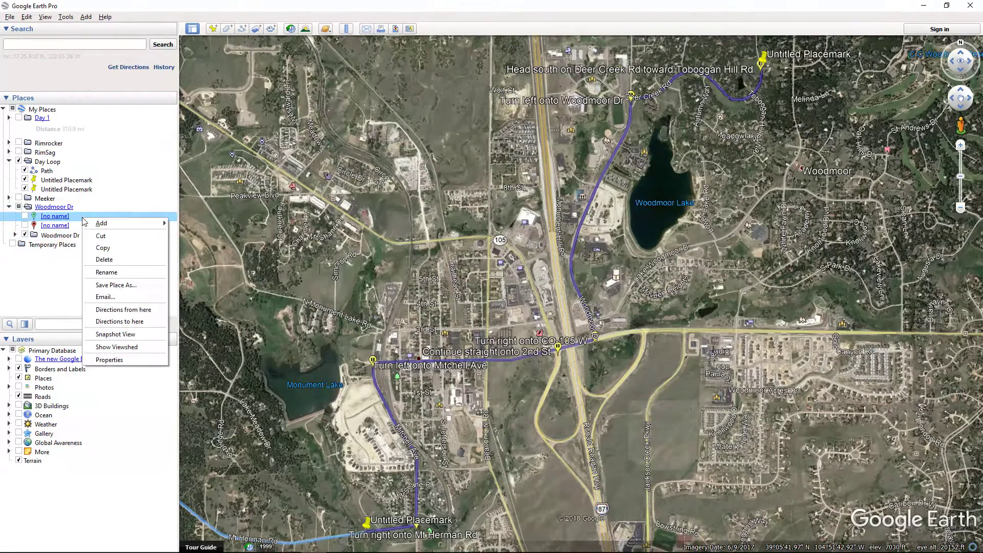
{"action": "left_click", "coordinate": [123, 260]}
{"action": "left_click", "coordinate": [488, 290]}
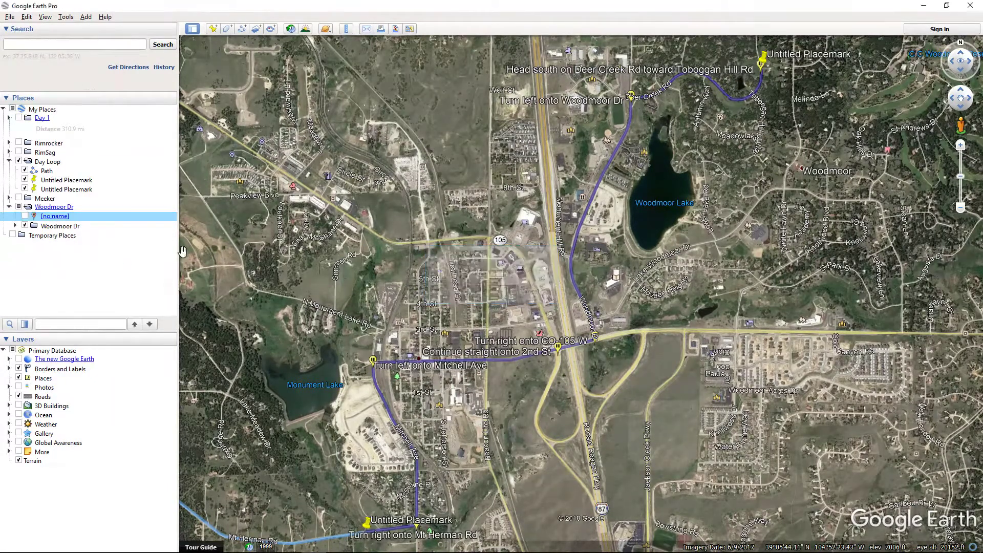
{"action": "right_click", "coordinate": [80, 217]}
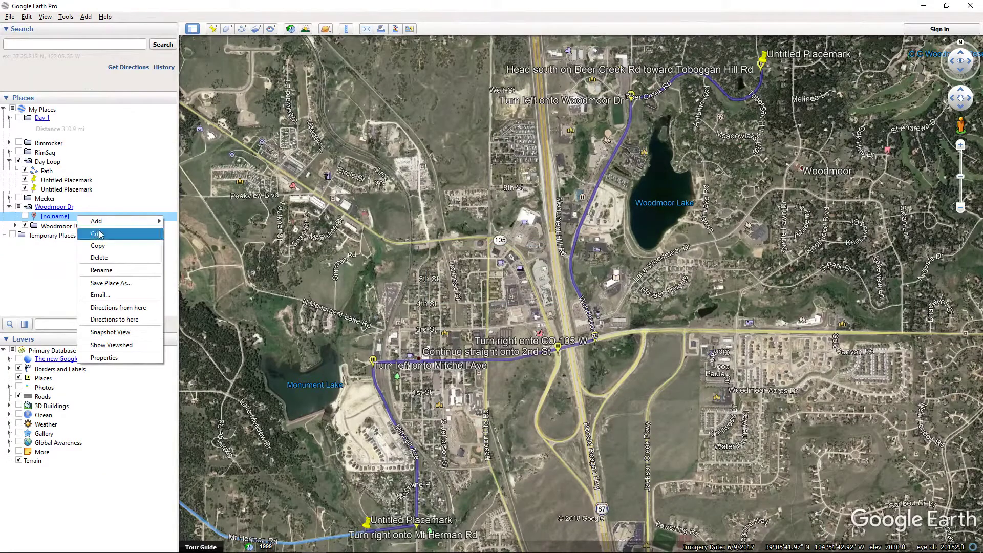
{"action": "left_click", "coordinate": [102, 258]}
{"action": "left_click", "coordinate": [486, 292]}
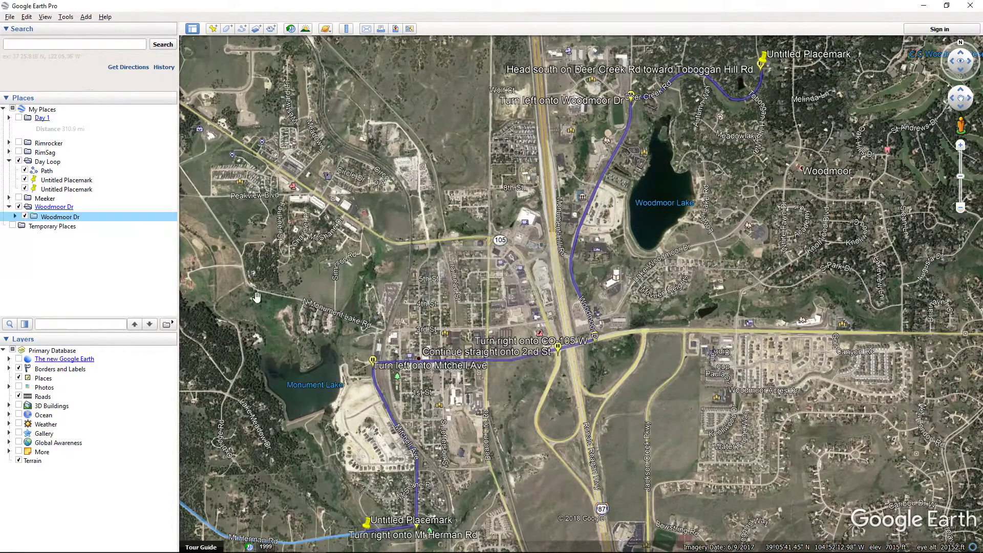
Move the Woodmoor Dr Route line into Day Loop and hide the directions
{"action": "left_click", "coordinate": [15, 216]}
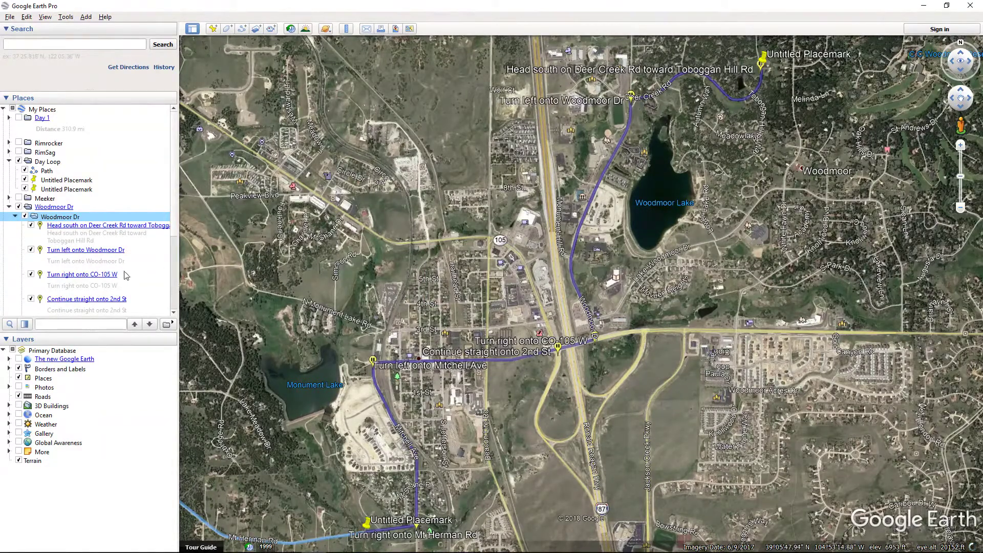
{"action": "scroll", "coordinate": [173, 212], "scroll_direction": "down", "scroll_amount": 3}
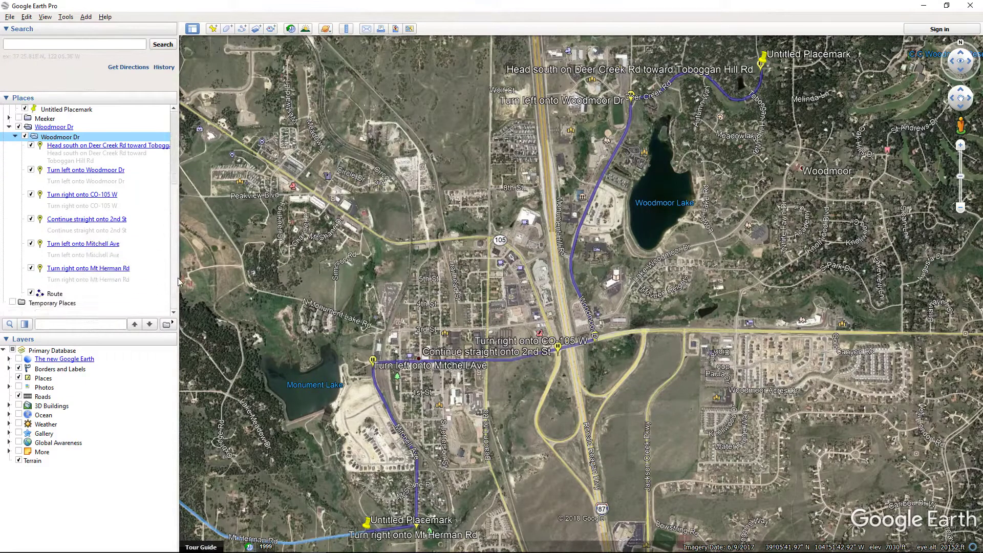
{"action": "left_click", "coordinate": [51, 296]}
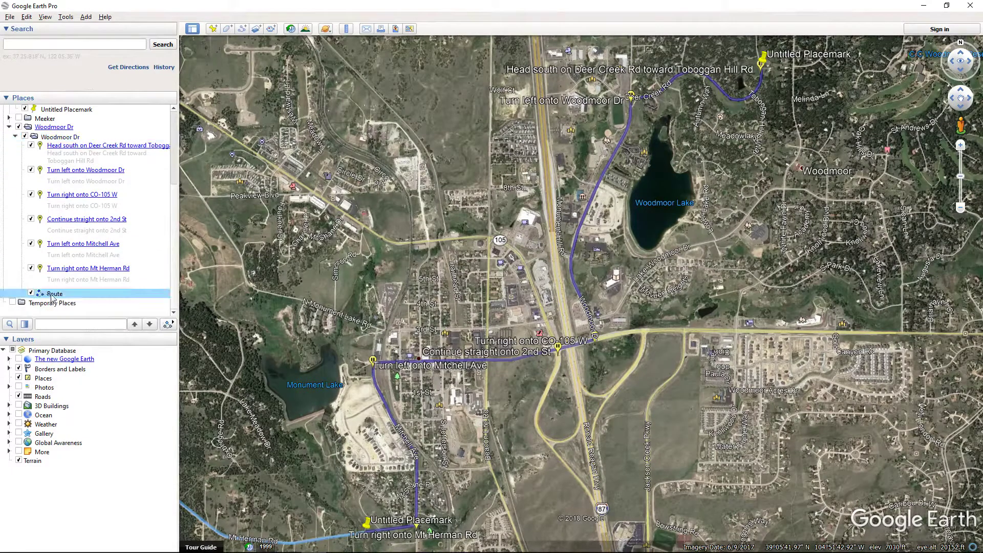
{"action": "left_click_drag", "start_coordinate": [52, 295], "coordinate": [100, 165]}
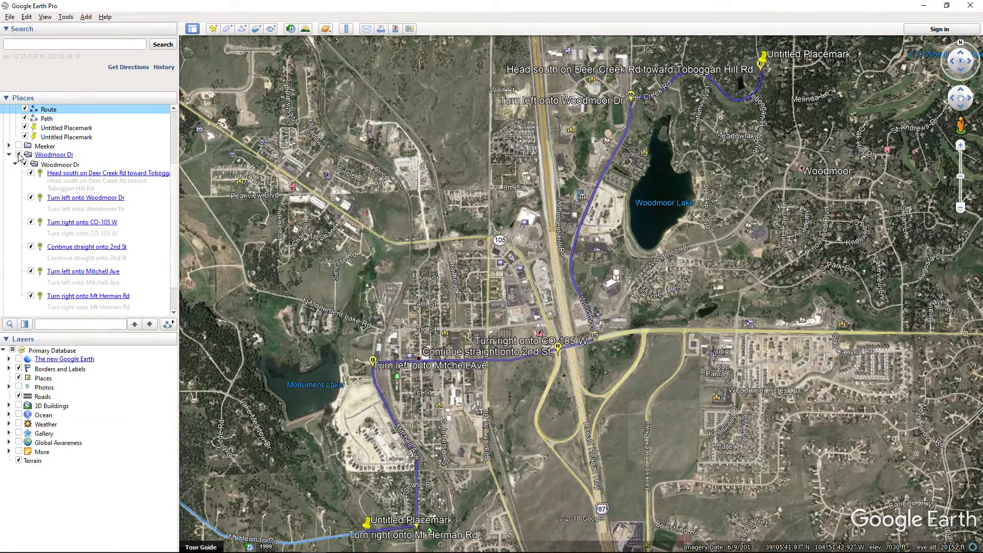
{"action": "left_click", "coordinate": [19, 154]}
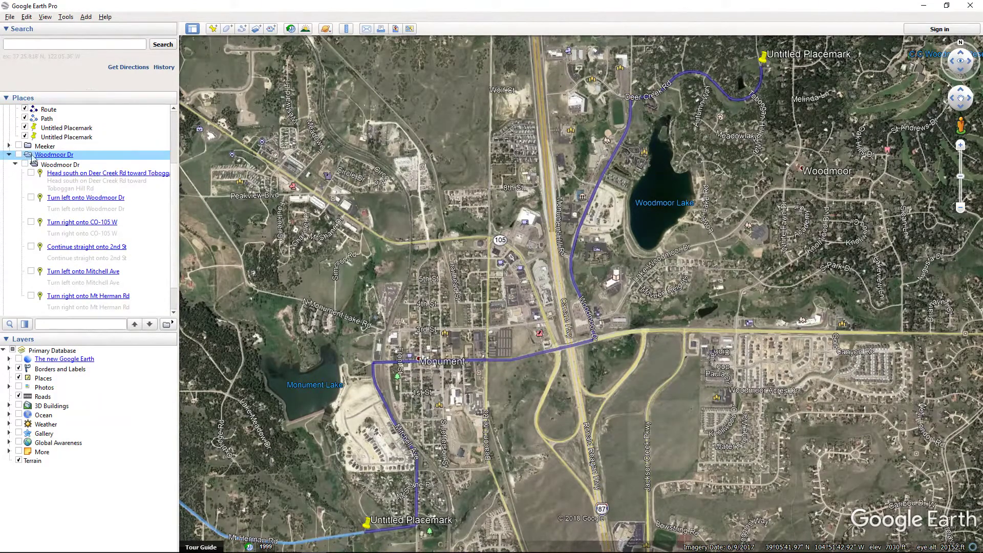
Delete the leftover Woodmoor Dr folder and its contents
{"action": "right_click", "coordinate": [50, 159]}
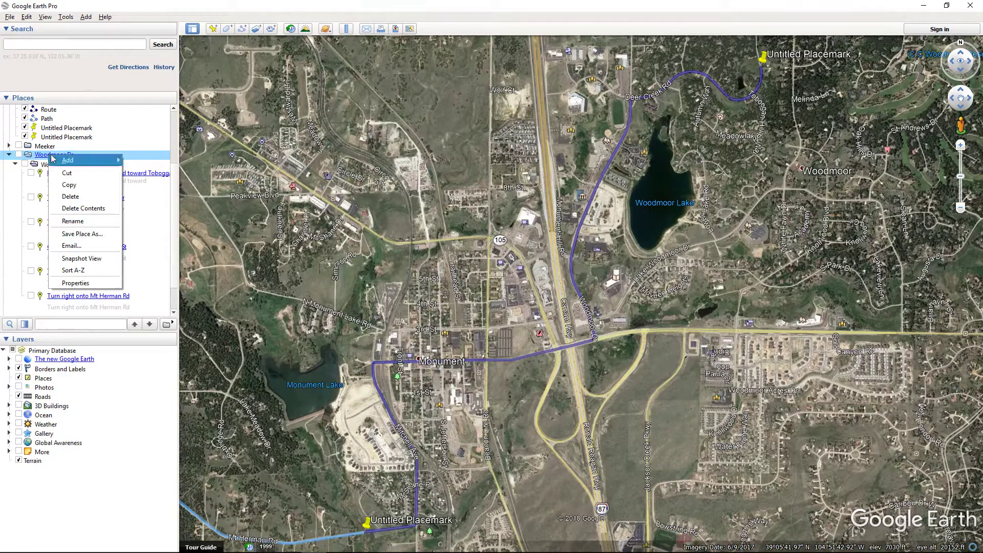
{"action": "left_click", "coordinate": [71, 197]}
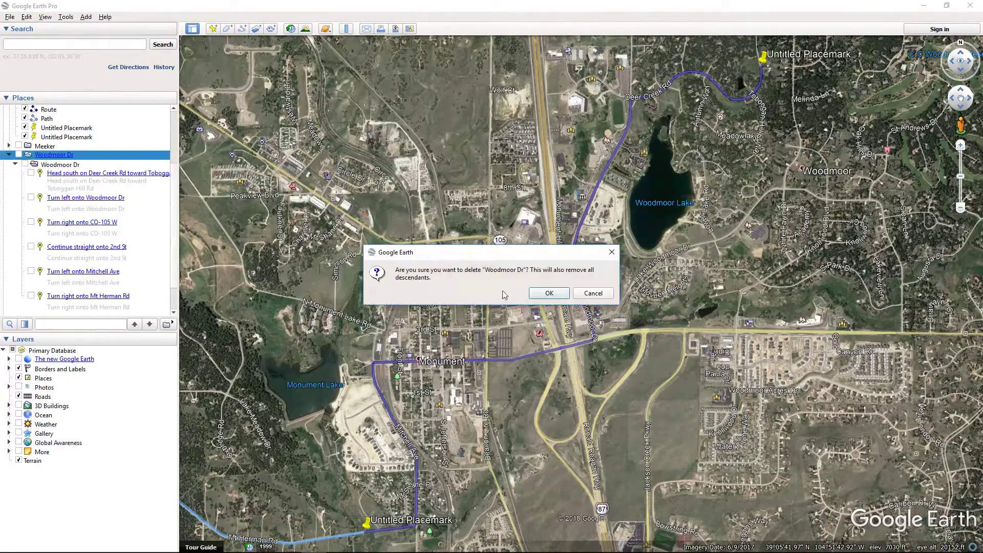
{"action": "left_click", "coordinate": [546, 292]}
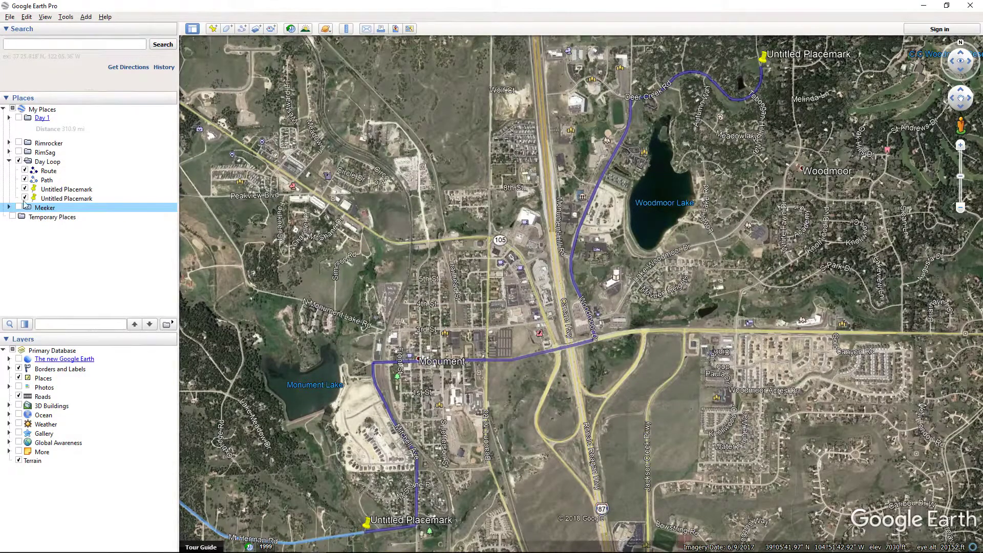
Delete one Untitled Placemark and begin renaming the other
{"action": "left_click", "coordinate": [25, 198]}
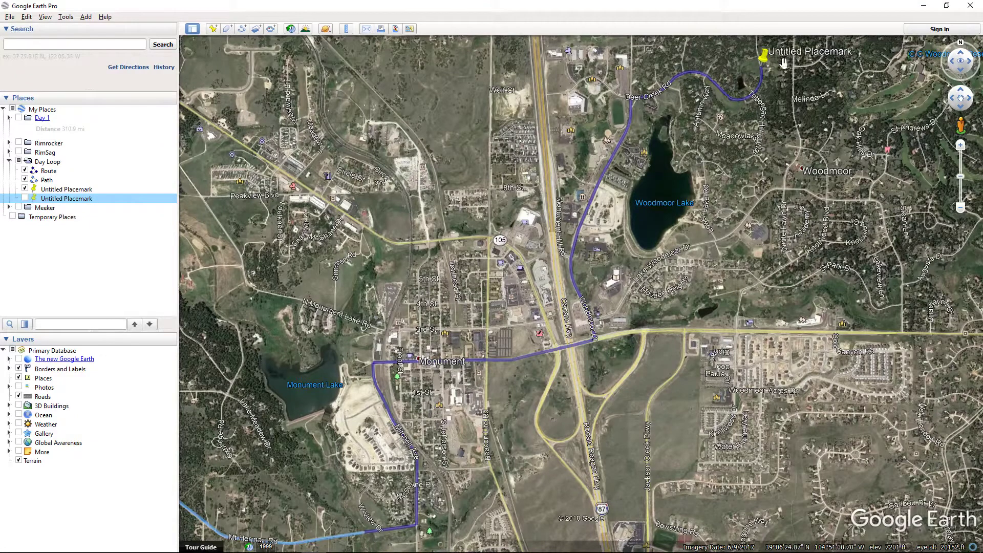
{"action": "right_click", "coordinate": [54, 199]}
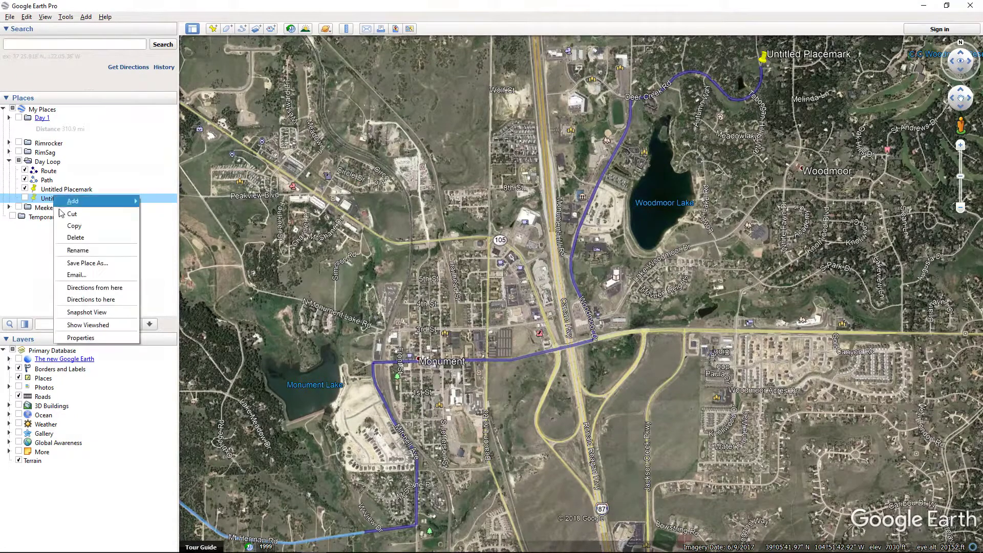
{"action": "left_click", "coordinate": [85, 243]}
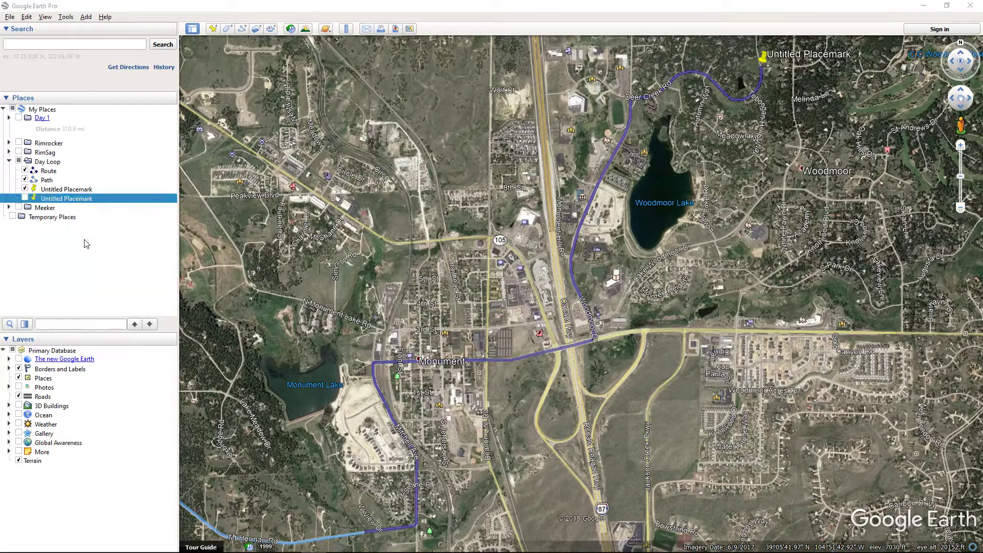
{"action": "left_click", "coordinate": [514, 292]}
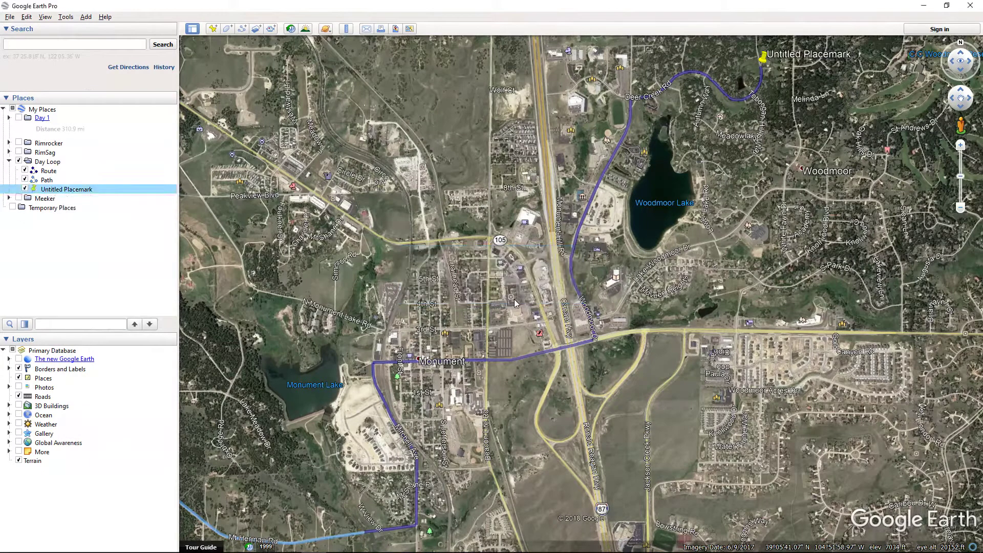
{"action": "right_click", "coordinate": [62, 189]}
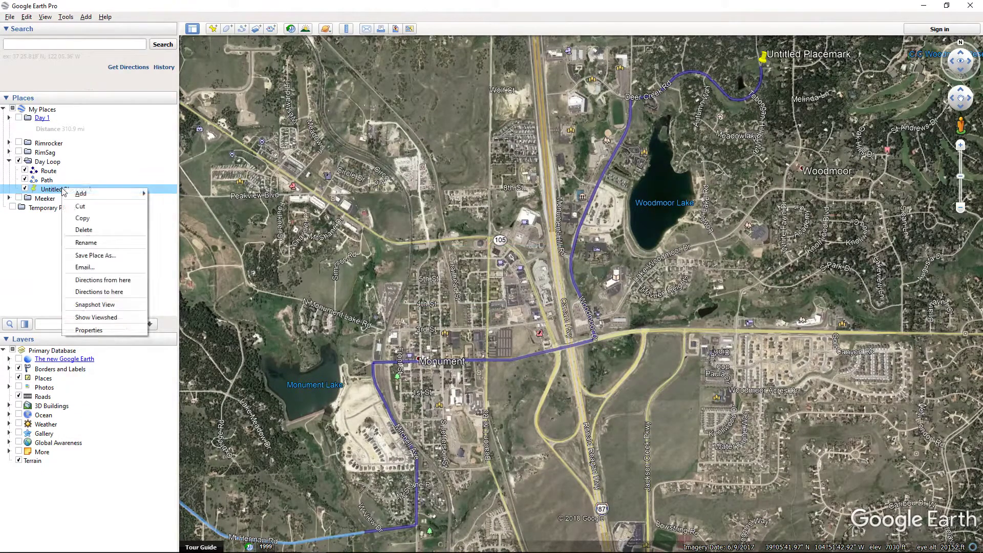
{"action": "left_click", "coordinate": [97, 243]}
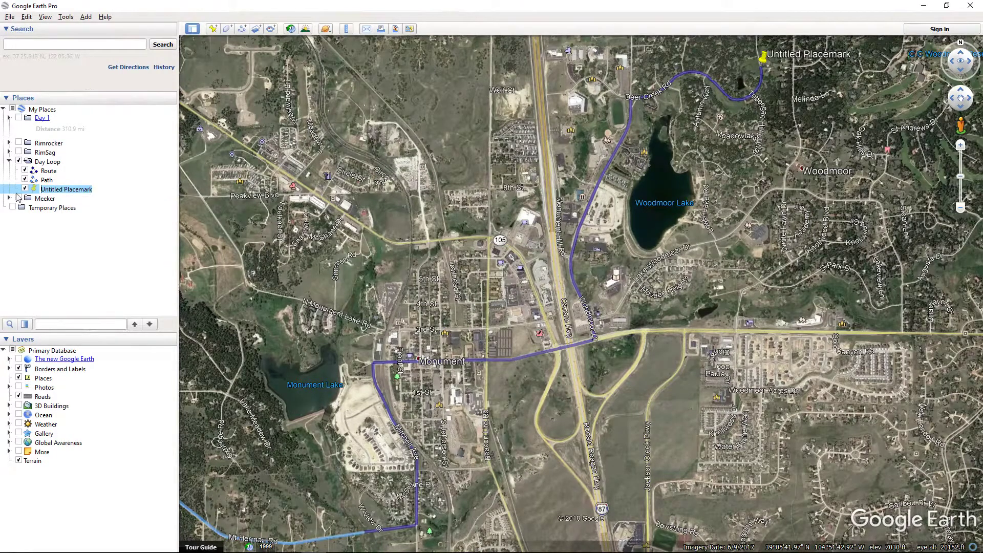
Name the remaining placemark 'Home' and fly the view to the GPS Path
{"action": "type", "text": "Home"}
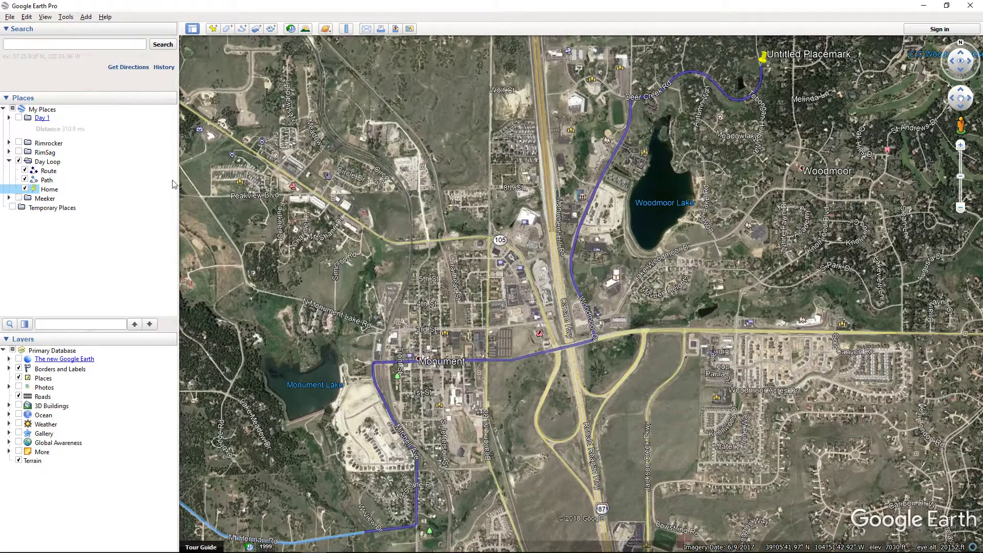
{"action": "key", "text": "Return"}
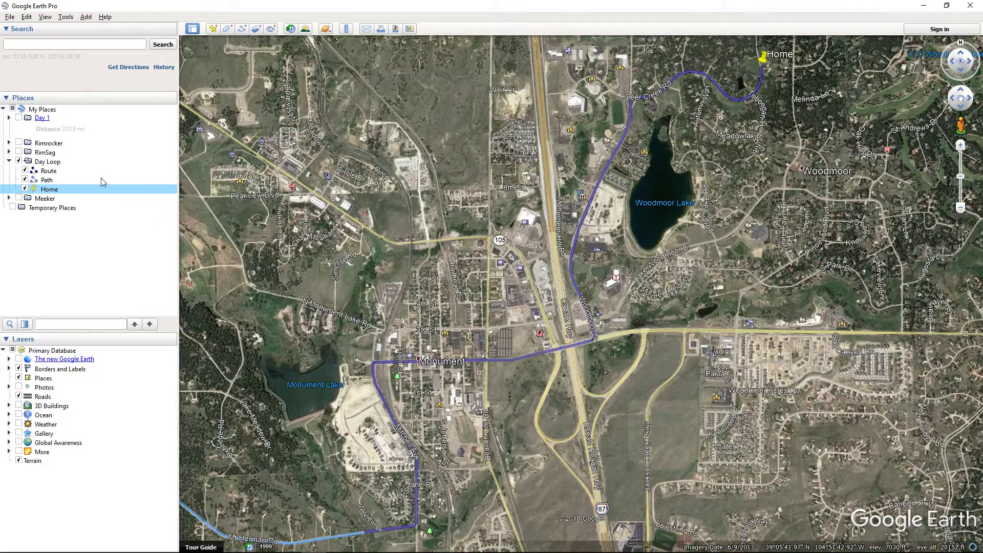
{"action": "left_click", "coordinate": [26, 180]}
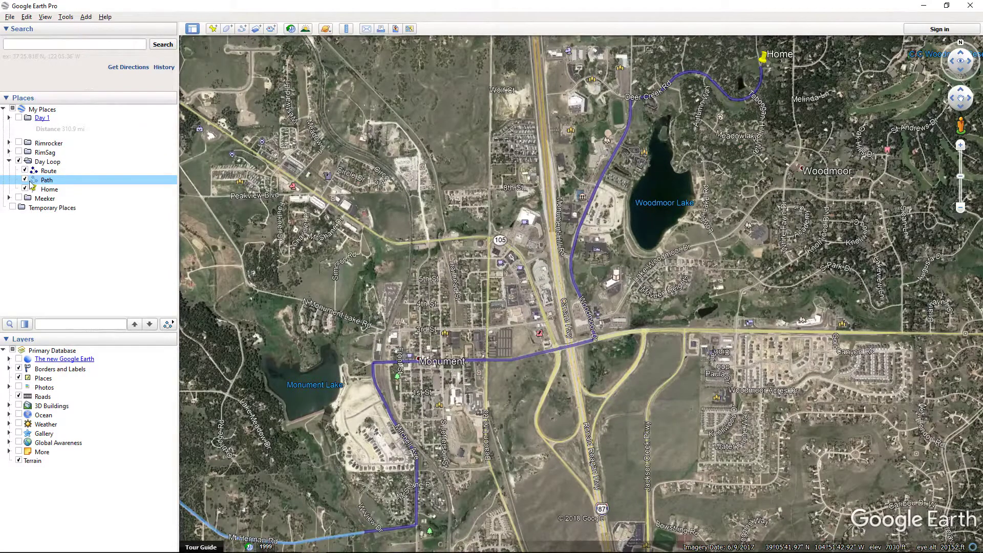
{"action": "double_click", "coordinate": [31, 180]}
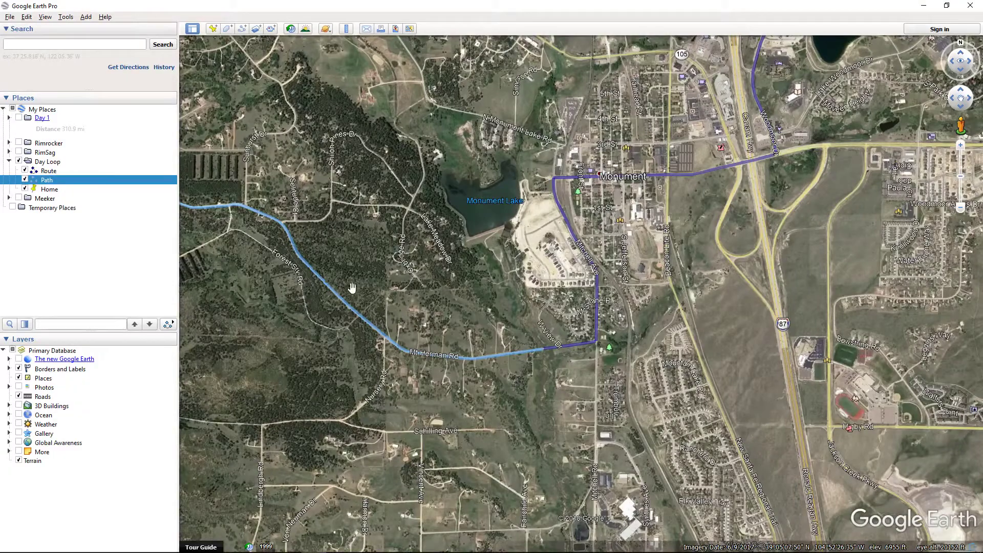
Zoom in on the path's western end at the road 300 and 320 junction
{"action": "scroll", "coordinate": [289, 304], "scroll_direction": "down", "scroll_amount": 6}
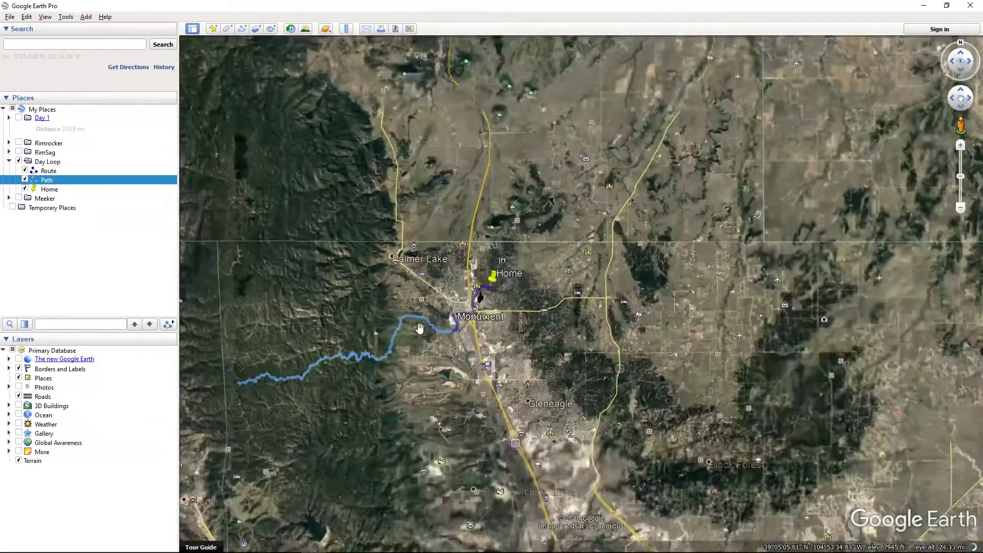
{"action": "left_click_drag", "start_coordinate": [362, 372], "coordinate": [563, 363]}
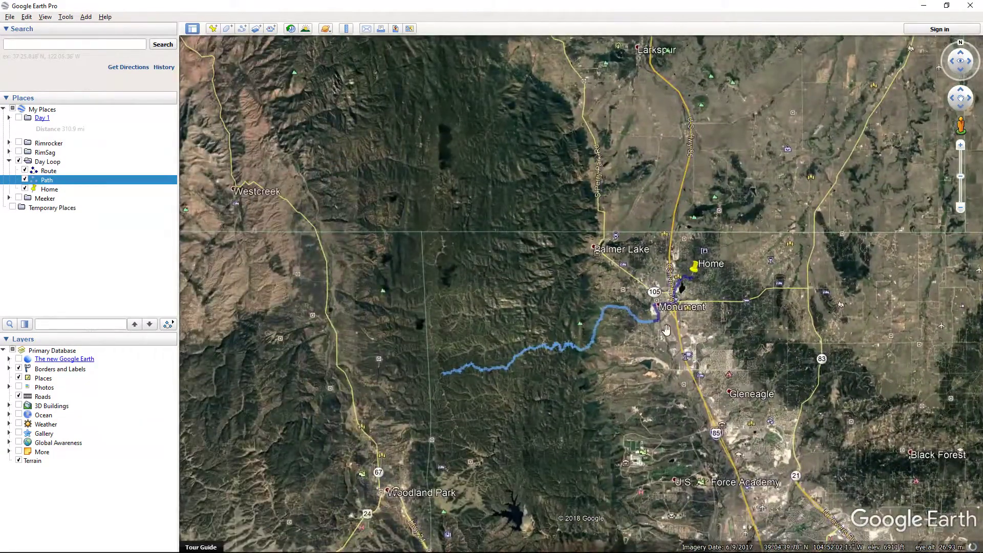
{"action": "scroll", "coordinate": [712, 323], "scroll_direction": "up", "scroll_amount": 5}
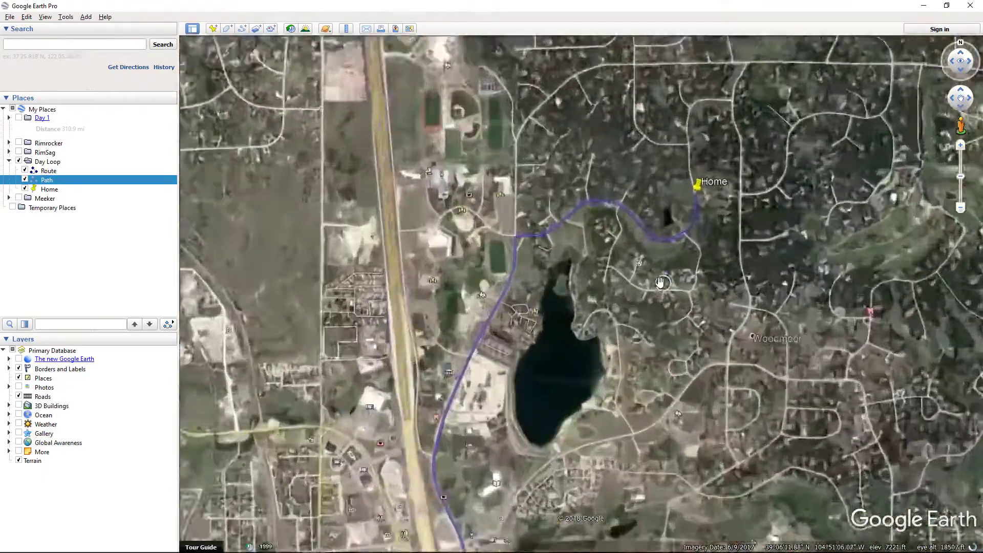
{"action": "scroll", "coordinate": [647, 285], "scroll_direction": "down", "scroll_amount": 5}
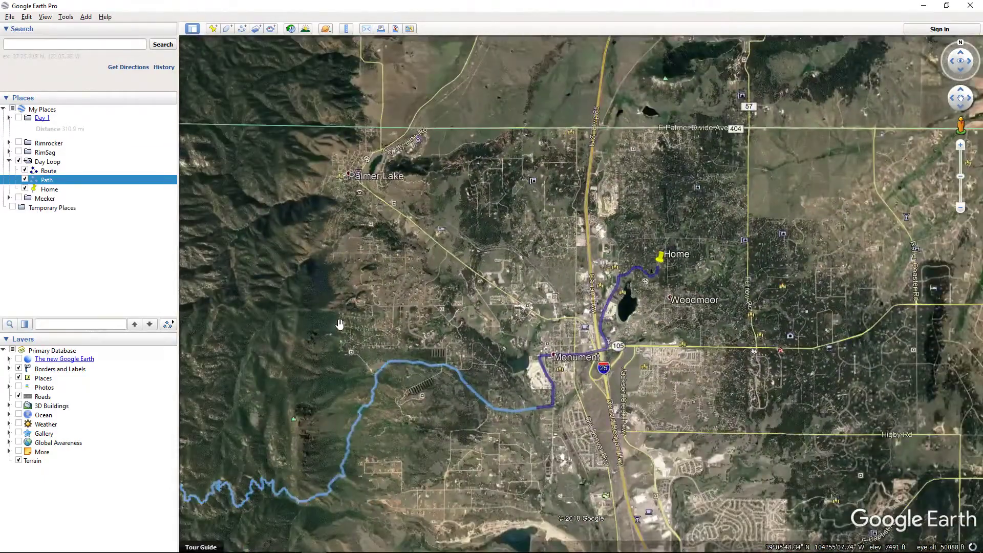
{"action": "scroll", "coordinate": [732, 152], "scroll_direction": "up", "scroll_amount": 3}
{"action": "left_click_drag", "start_coordinate": [732, 152], "coordinate": [778, 103]}
{"action": "left_click_drag", "start_coordinate": [340, 302], "coordinate": [554, 208]}
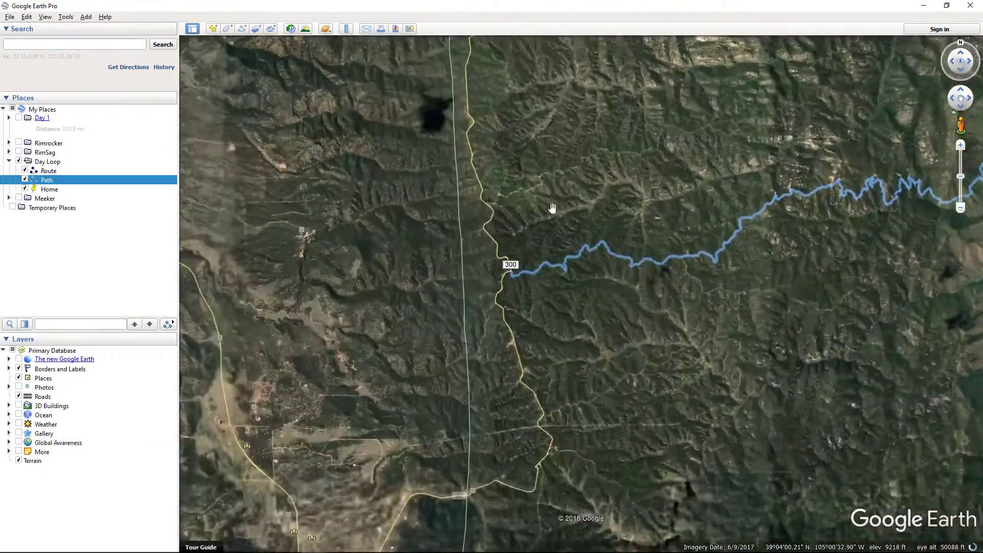
{"action": "scroll", "coordinate": [516, 278], "scroll_direction": "up", "scroll_amount": 3}
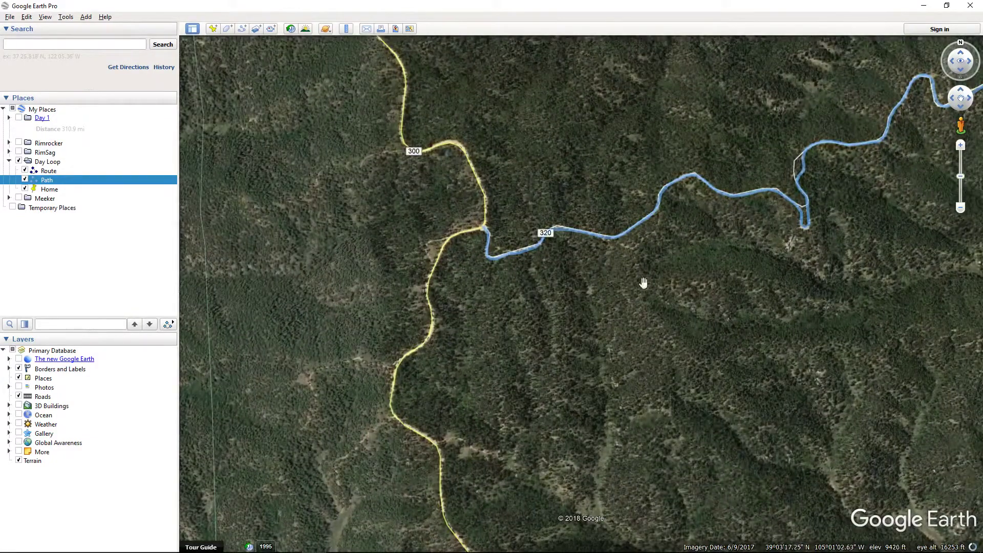
{"action": "scroll", "coordinate": [785, 272], "scroll_direction": "down", "scroll_amount": 2}
{"action": "scroll", "coordinate": [724, 287], "scroll_direction": "down", "scroll_amount": 2}
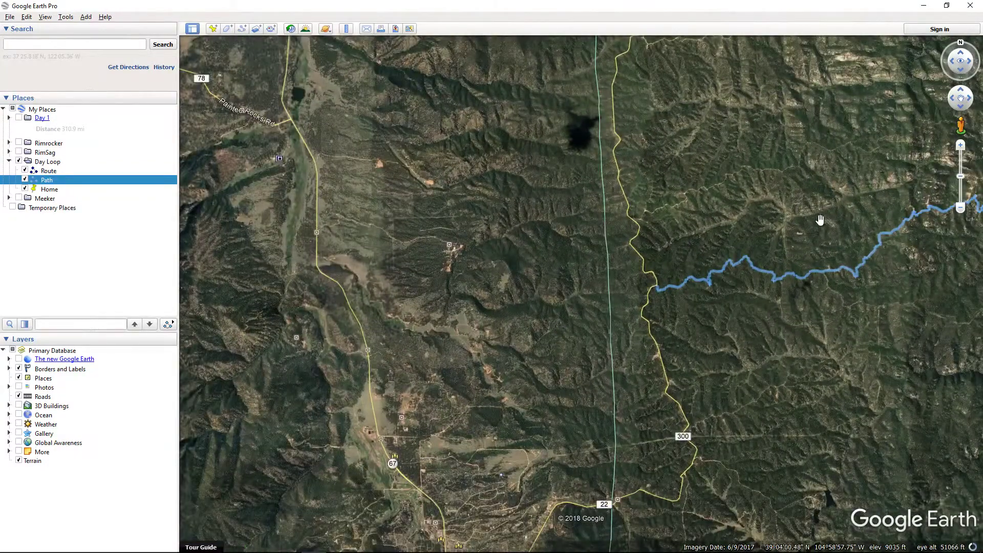
{"action": "left_click_drag", "start_coordinate": [773, 228], "coordinate": [596, 234]}
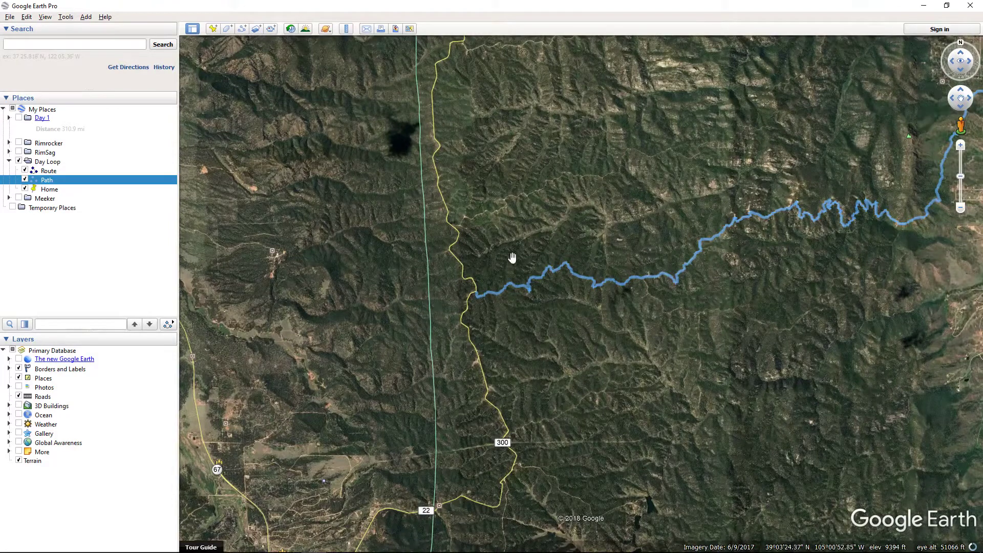
{"action": "scroll", "coordinate": [512, 257], "scroll_direction": "up", "scroll_amount": 2}
{"action": "scroll", "coordinate": [504, 271], "scroll_direction": "up", "scroll_amount": 2}
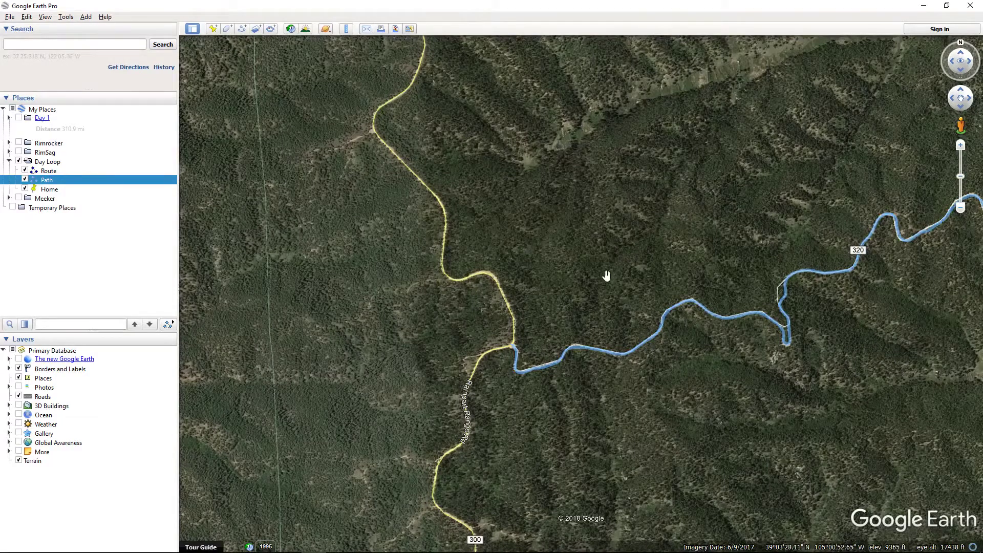
{"action": "scroll", "coordinate": [571, 287], "scroll_direction": "down", "scroll_amount": 2}
{"action": "scroll", "coordinate": [563, 307], "scroll_direction": "up", "scroll_amount": 3}
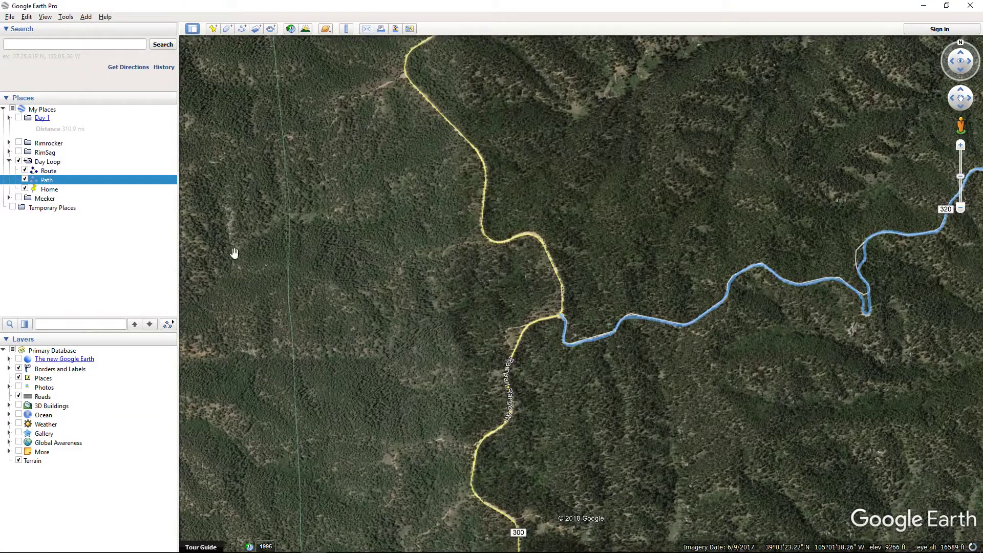
{"action": "scroll", "coordinate": [551, 310], "scroll_direction": "up", "scroll_amount": 2}
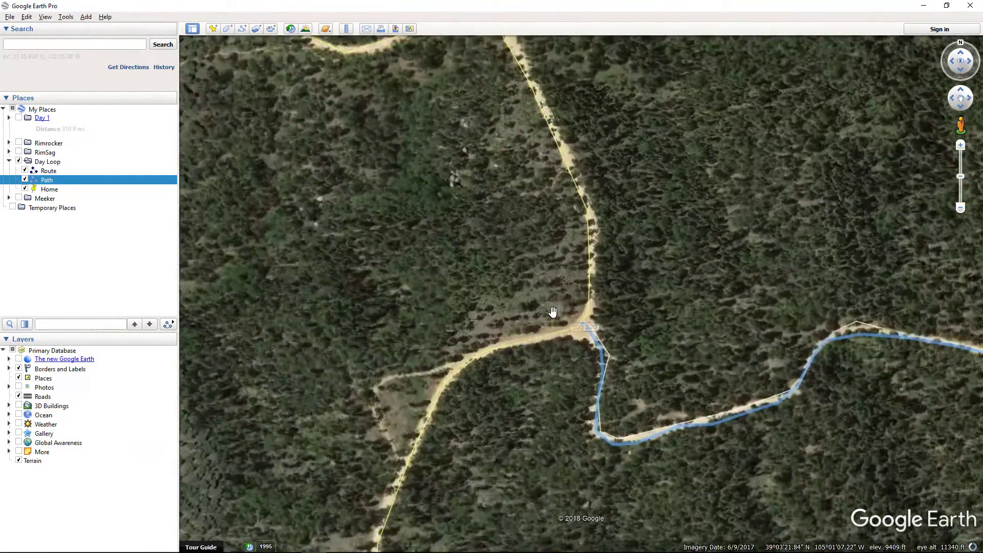
Add an Untitled Placemark in Day Loop at the road 300/320 junction
{"action": "left_click", "coordinate": [215, 29]}
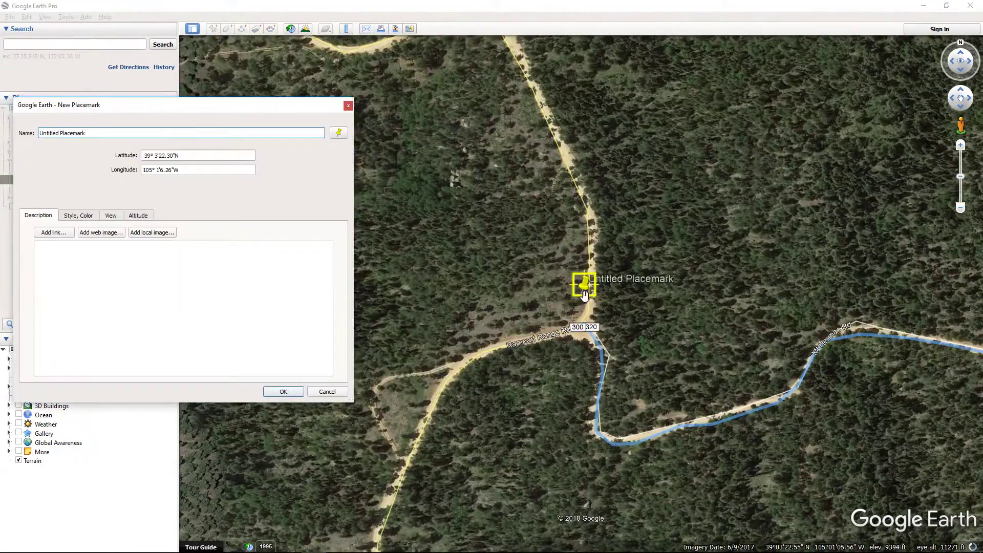
{"action": "left_click_drag", "start_coordinate": [583, 287], "coordinate": [582, 331]}
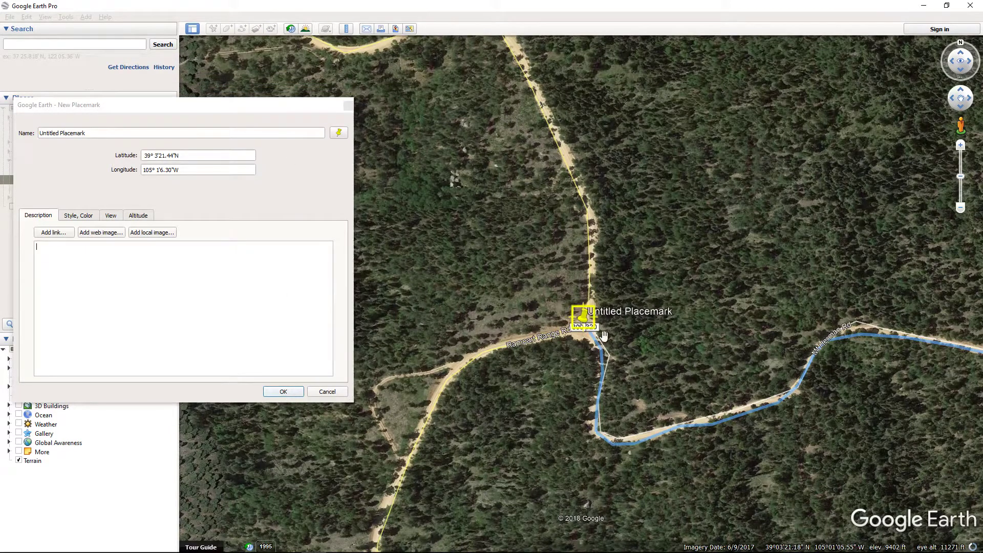
{"action": "left_click", "coordinate": [281, 391]}
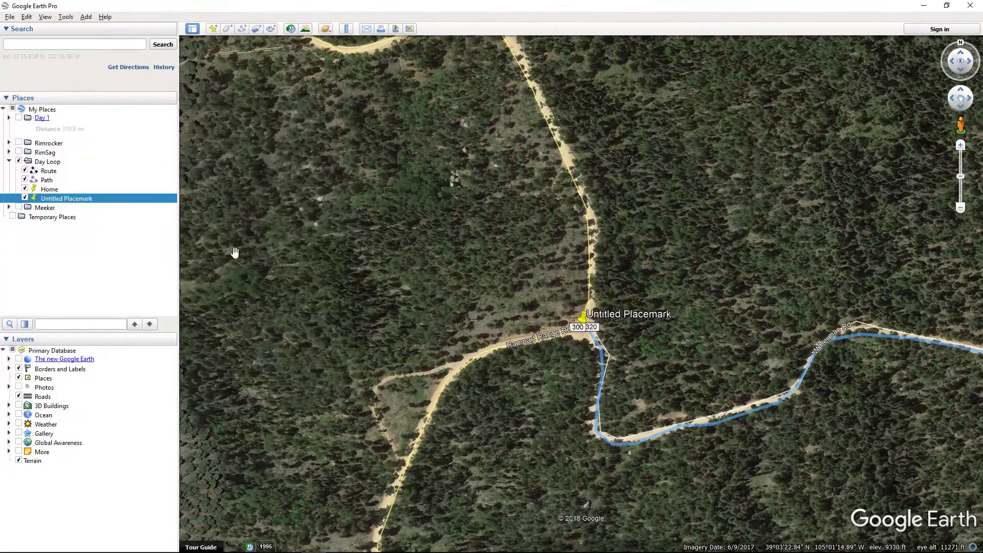
Follow road 300 from the new placemark north toward the road 324 junction
{"action": "left_click_drag", "start_coordinate": [351, 238], "coordinate": [517, 159]}
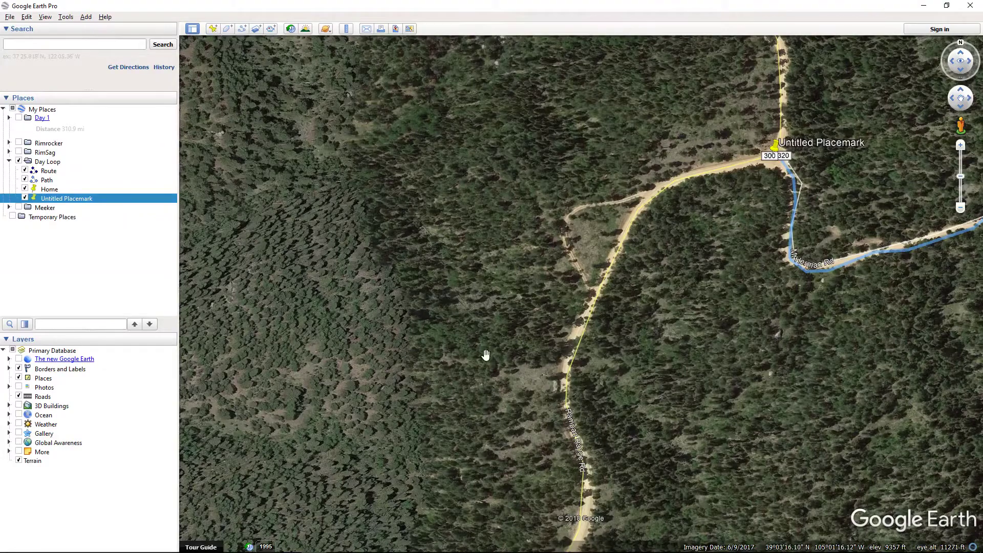
{"action": "scroll", "coordinate": [485, 355], "scroll_direction": "down", "scroll_amount": 4}
{"action": "left_click_drag", "start_coordinate": [486, 419], "coordinate": [425, 242]}
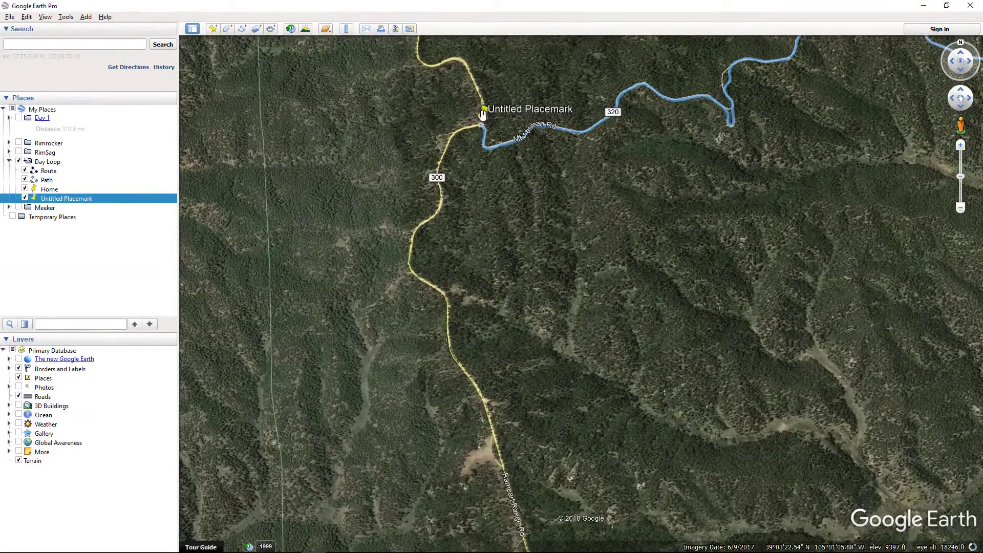
{"action": "left_click_drag", "start_coordinate": [449, 368], "coordinate": [403, 291]}
{"action": "scroll", "coordinate": [445, 382], "scroll_direction": "down", "scroll_amount": 5}
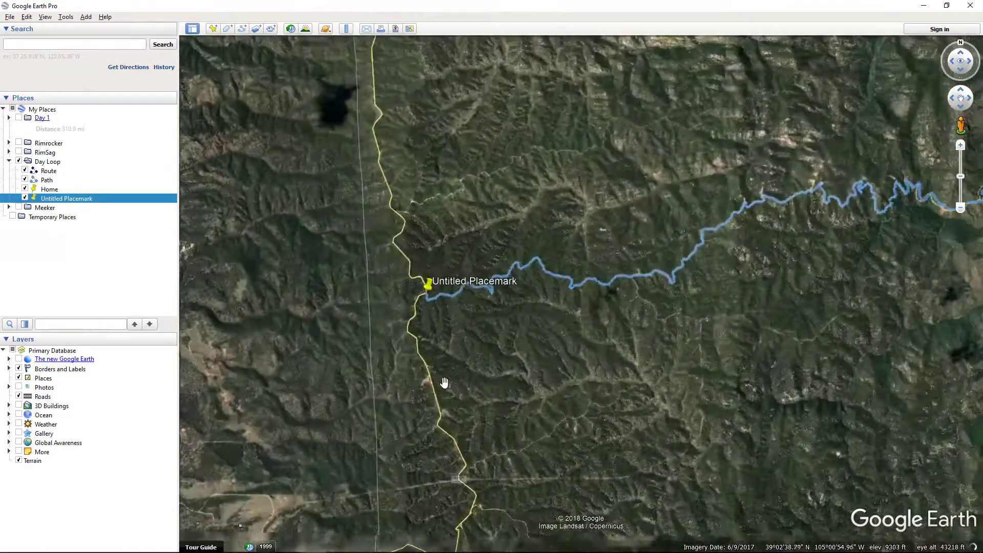
{"action": "left_click_drag", "start_coordinate": [443, 410], "coordinate": [438, 193]}
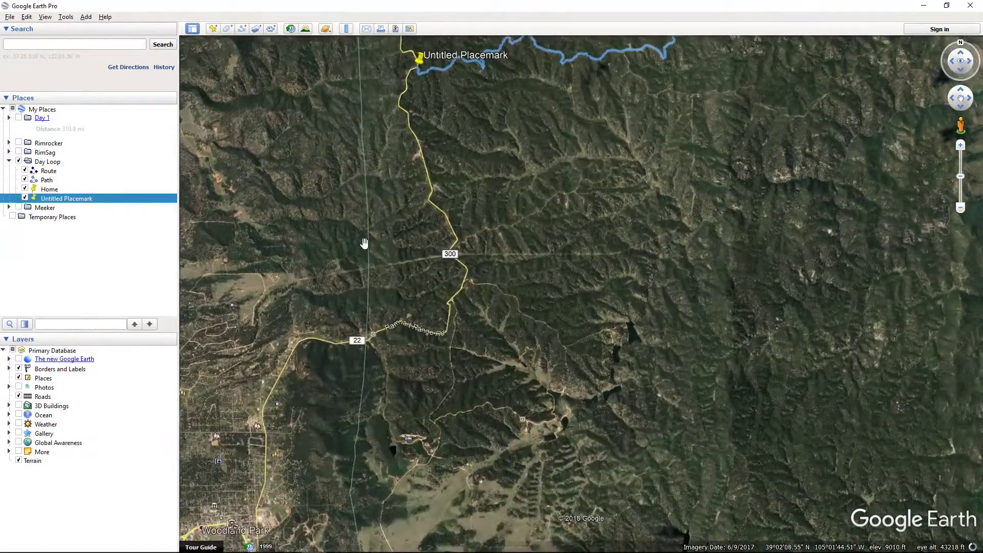
{"action": "left_click_drag", "start_coordinate": [364, 243], "coordinate": [482, 247]}
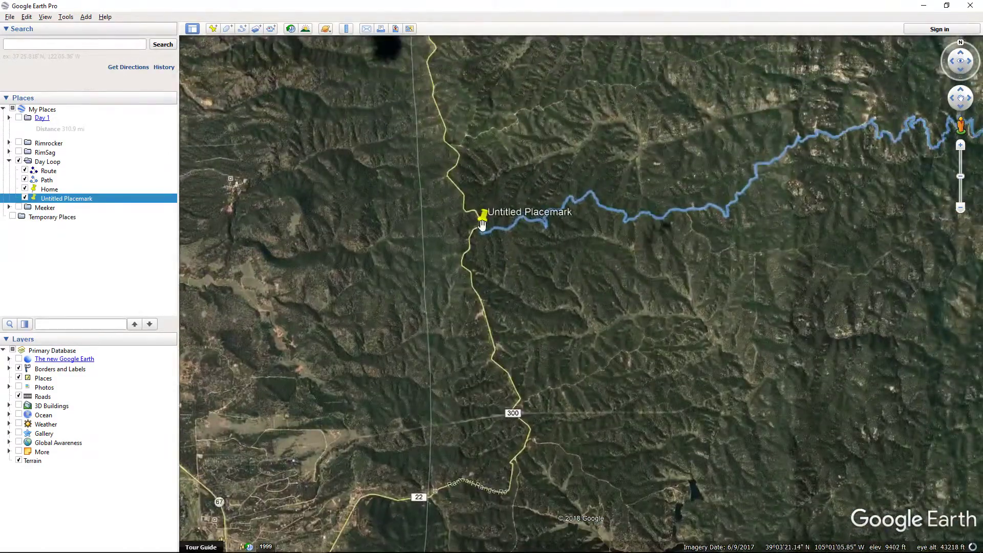
{"action": "left_click_drag", "start_coordinate": [353, 280], "coordinate": [377, 478]}
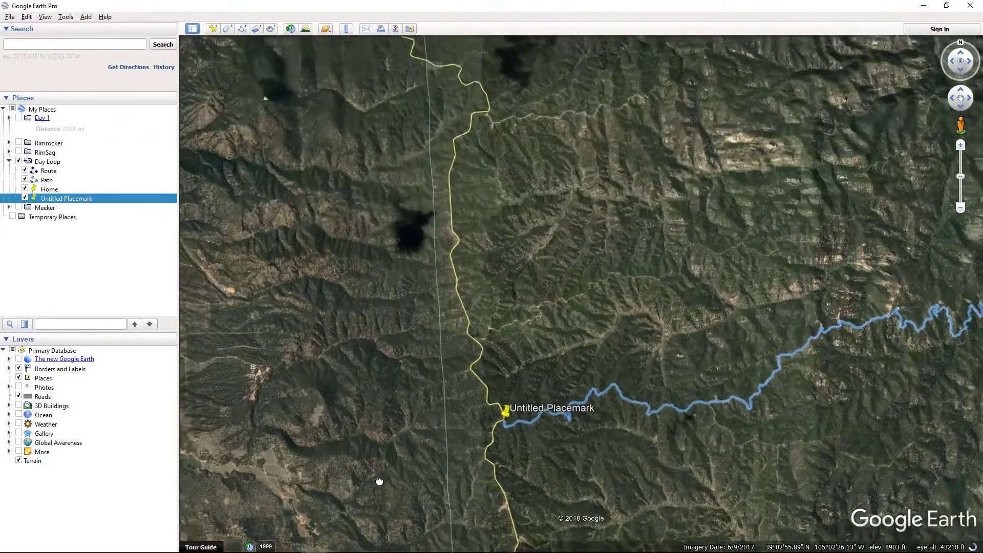
{"action": "left_click_drag", "start_coordinate": [373, 119], "coordinate": [551, 445]}
{"action": "left_click_drag", "start_coordinate": [548, 359], "coordinate": [521, 357]}
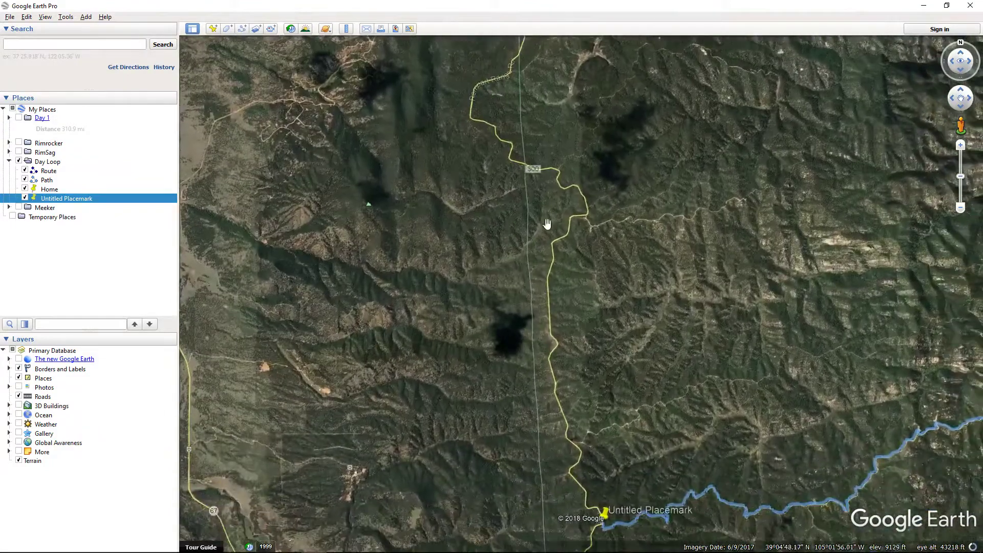
{"action": "scroll", "coordinate": [535, 159], "scroll_direction": "up", "scroll_amount": 5}
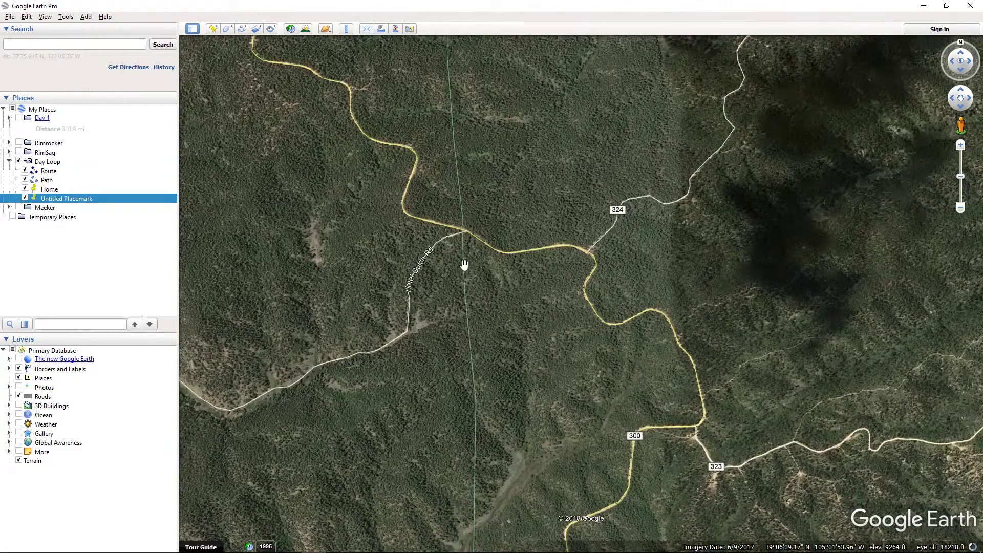
Add a second Untitled Placemark at the road 300/324 junction
{"action": "left_click_drag", "start_coordinate": [225, 332], "coordinate": [302, 288]}
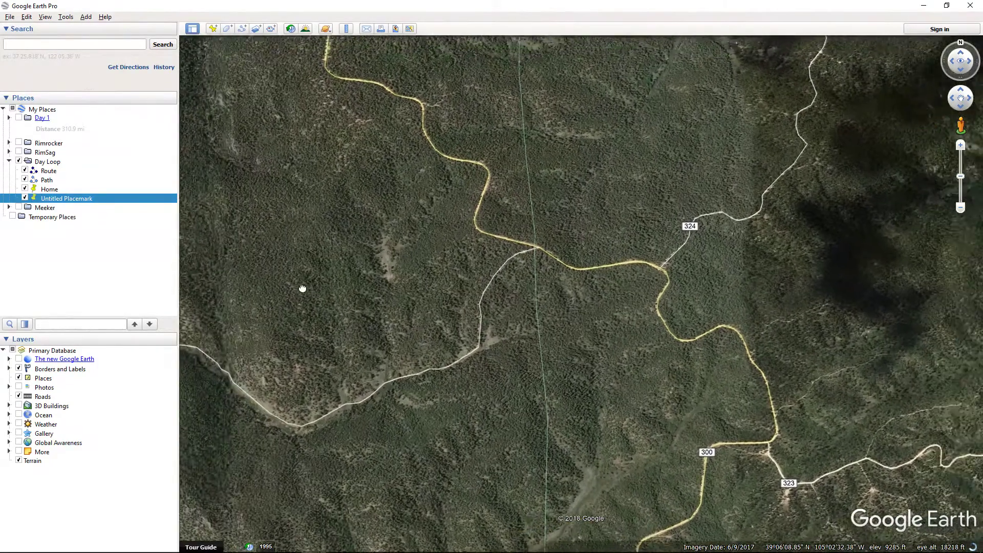
{"action": "left_click", "coordinate": [212, 32]}
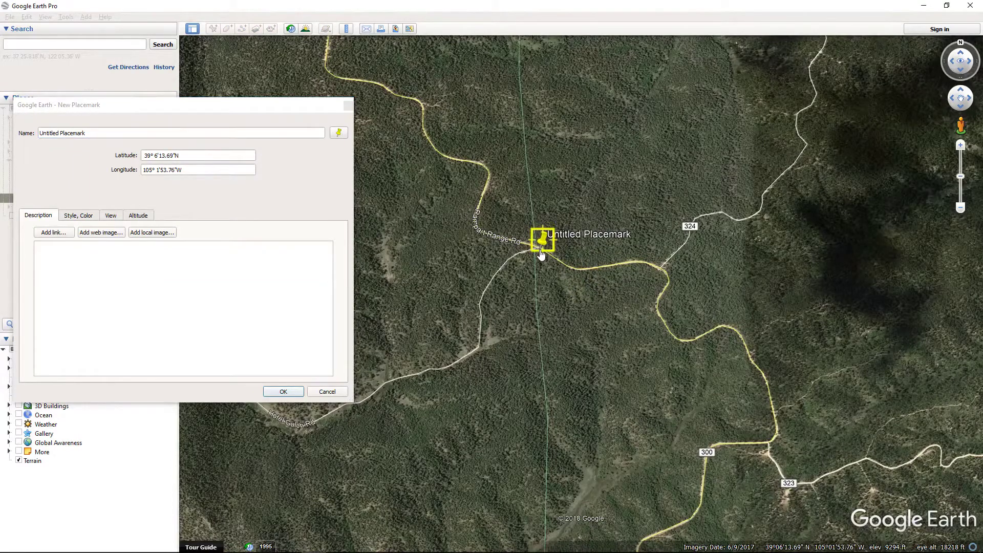
{"action": "scroll", "coordinate": [535, 255], "scroll_direction": "up", "scroll_amount": 3}
{"action": "left_click_drag", "start_coordinate": [563, 247], "coordinate": [559, 242]}
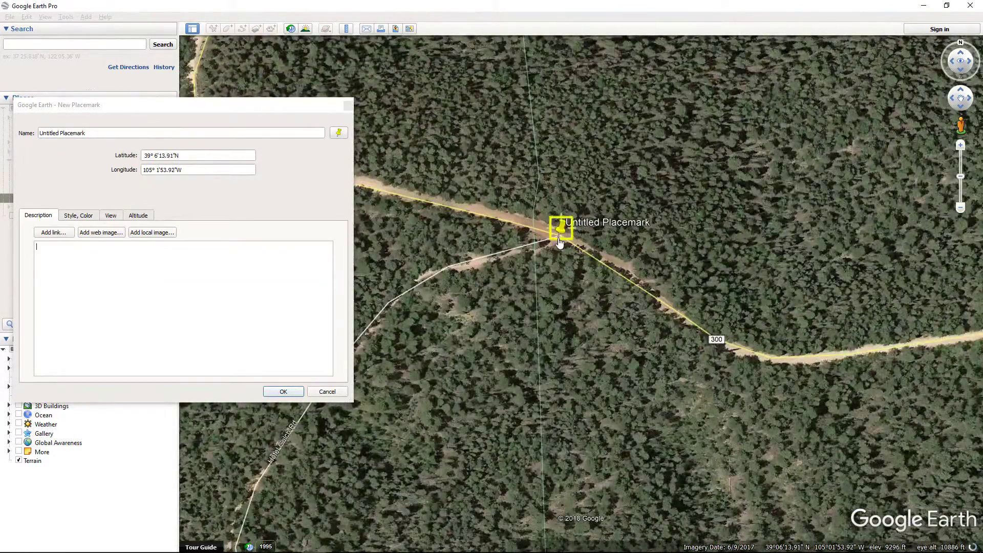
{"action": "left_click", "coordinate": [282, 391]}
Add a third Untitled Placemark on the buildings near the roads 79 and 791 junction
{"action": "left_click_drag", "start_coordinate": [297, 277], "coordinate": [643, 219]}
{"action": "scroll", "coordinate": [625, 237], "scroll_direction": "down", "scroll_amount": 3}
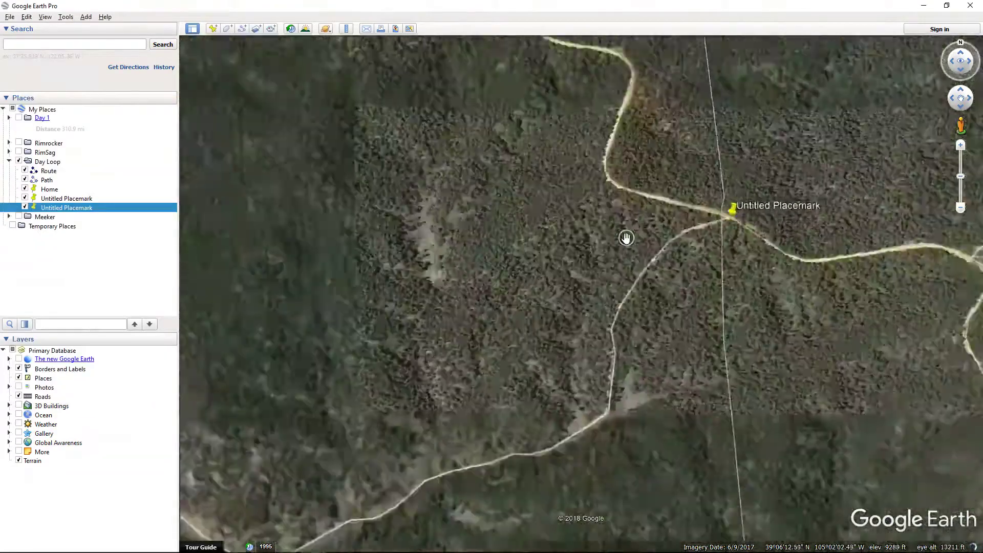
{"action": "left_click_drag", "start_coordinate": [462, 301], "coordinate": [930, 199]}
{"action": "scroll", "coordinate": [575, 310], "scroll_direction": "down", "scroll_amount": 5}
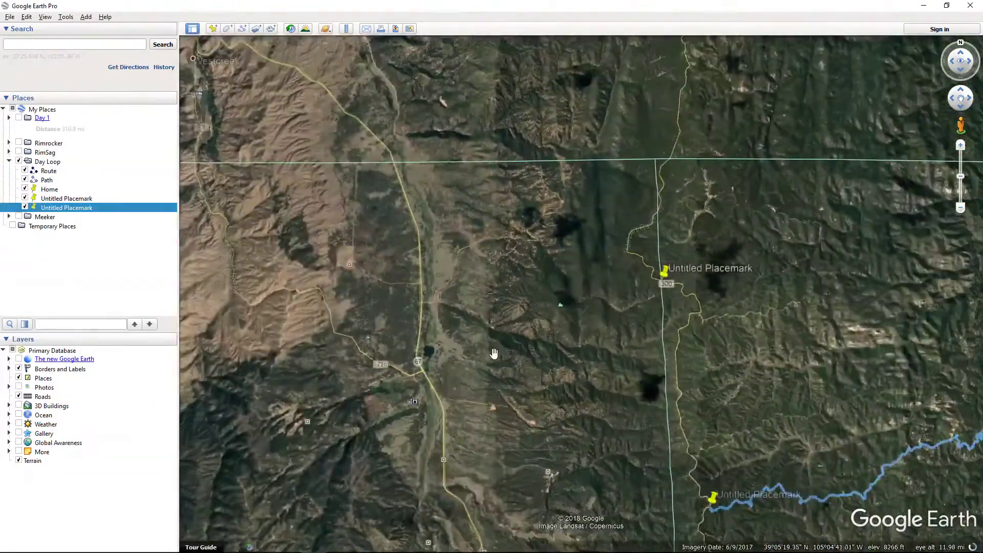
{"action": "left_click_drag", "start_coordinate": [496, 351], "coordinate": [574, 297]}
{"action": "scroll", "coordinate": [574, 297], "scroll_direction": "up", "scroll_amount": 3}
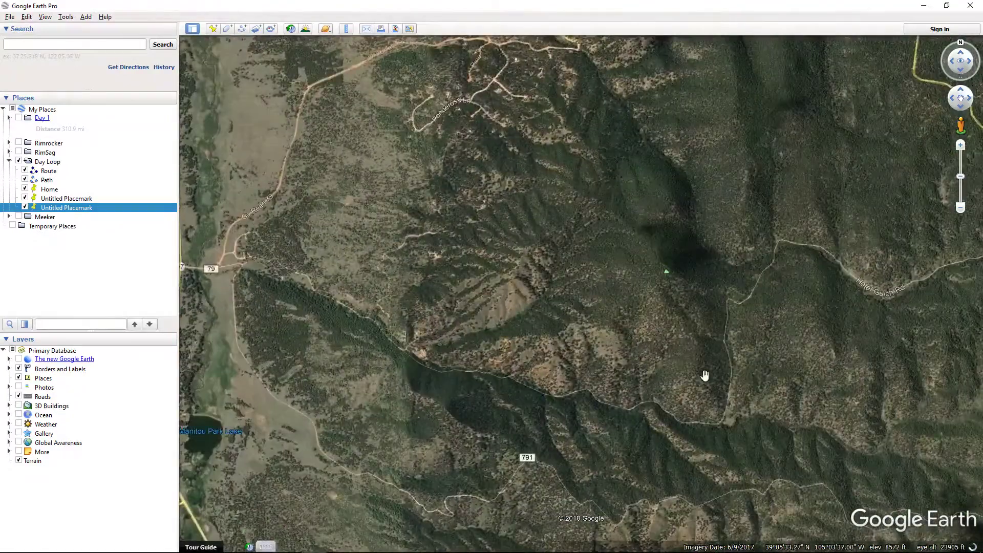
{"action": "left_click_drag", "start_coordinate": [857, 249], "coordinate": [823, 268]}
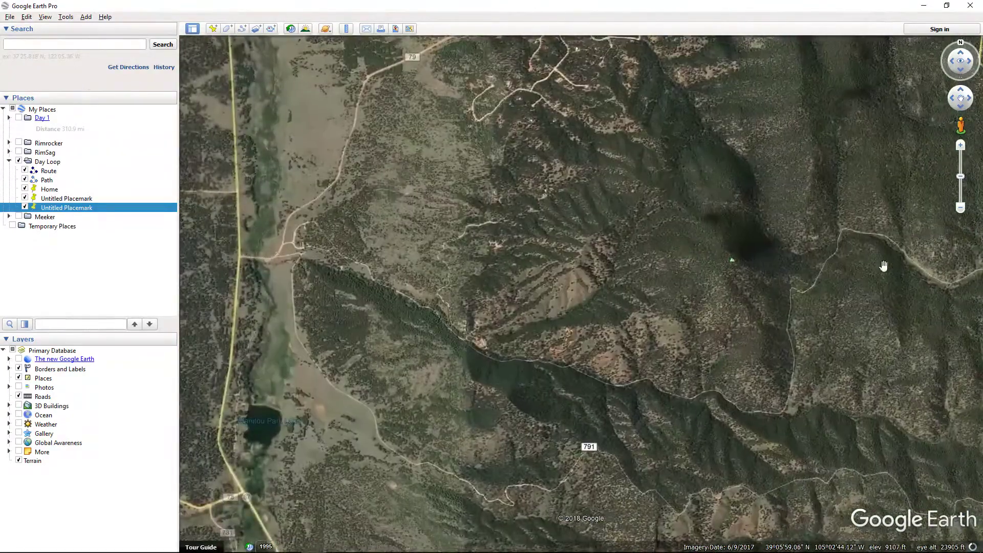
{"action": "left_click_drag", "start_coordinate": [314, 244], "coordinate": [462, 286]}
{"action": "scroll", "coordinate": [441, 277], "scroll_direction": "up", "scroll_amount": 4}
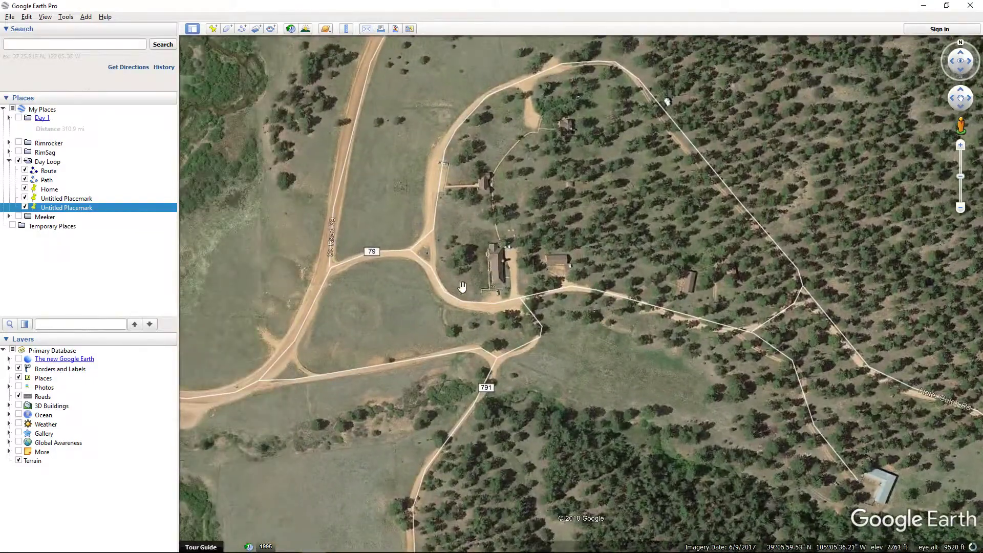
{"action": "left_click", "coordinate": [213, 29]}
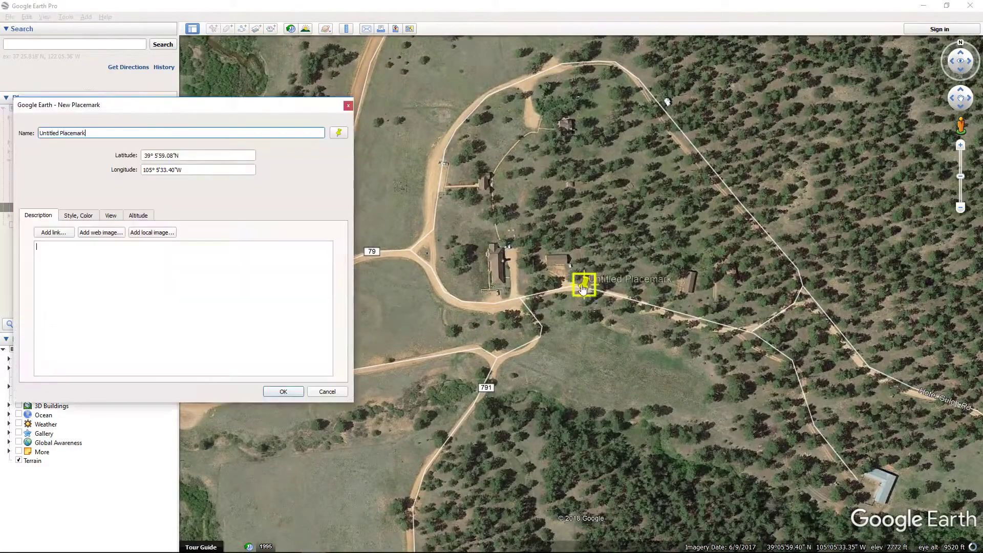
{"action": "left_click_drag", "start_coordinate": [583, 292], "coordinate": [501, 312]}
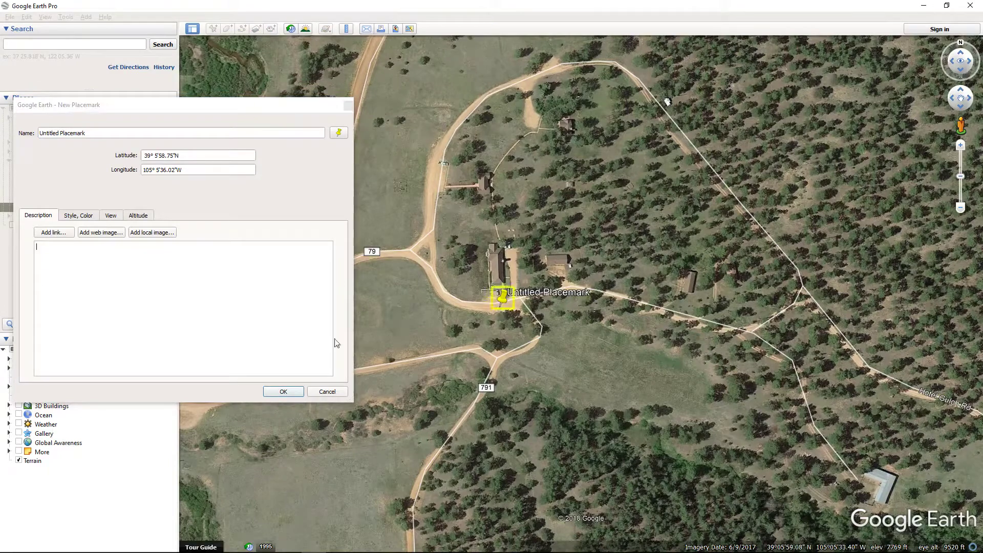
{"action": "left_click", "coordinate": [283, 391]}
Zoom out to show all three placemarks, then hide the first and second Untitled Placemarks
{"action": "left_click_drag", "start_coordinate": [585, 214], "coordinate": [329, 219]}
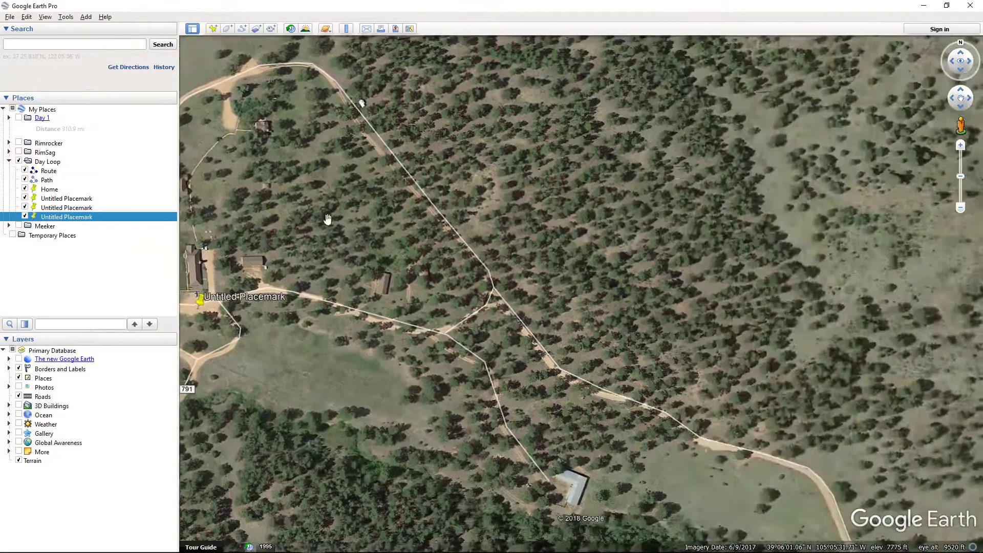
{"action": "scroll", "coordinate": [478, 270], "scroll_direction": "down", "scroll_amount": 5}
{"action": "scroll", "coordinate": [545, 245], "scroll_direction": "down", "scroll_amount": 3}
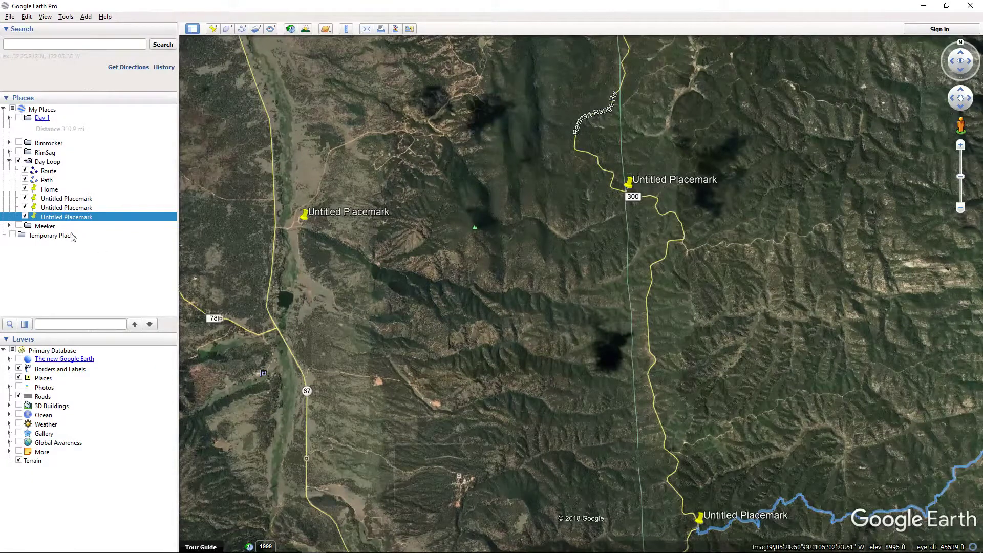
{"action": "left_click", "coordinate": [63, 199]}
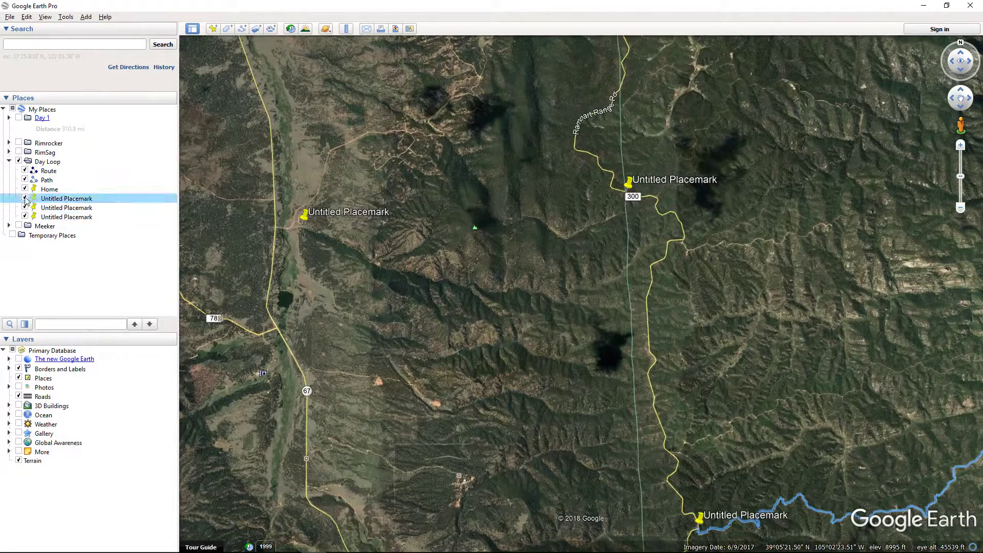
{"action": "left_click", "coordinate": [25, 198]}
{"action": "left_click", "coordinate": [25, 208]}
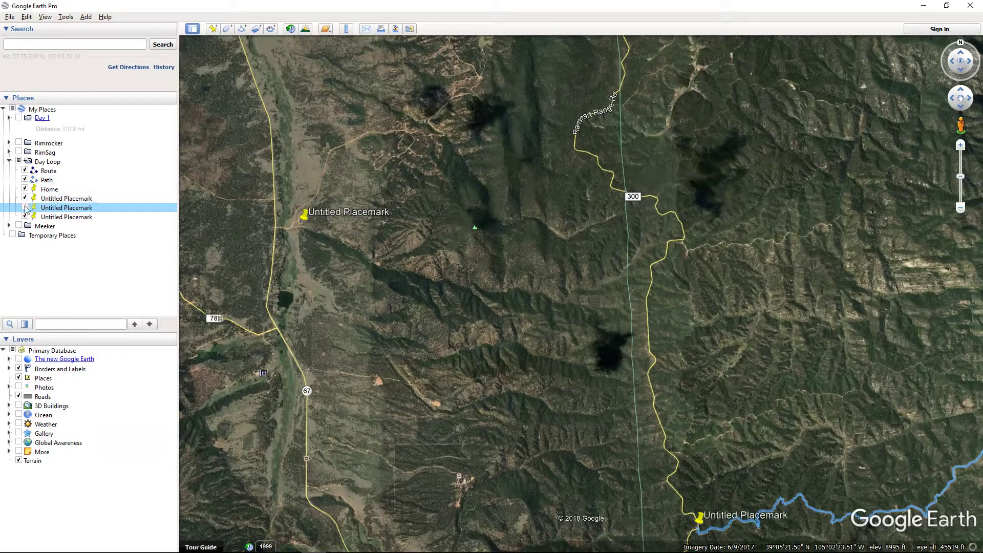
Get driving directions from the first Untitled Placemark to the second
{"action": "right_click", "coordinate": [59, 200]}
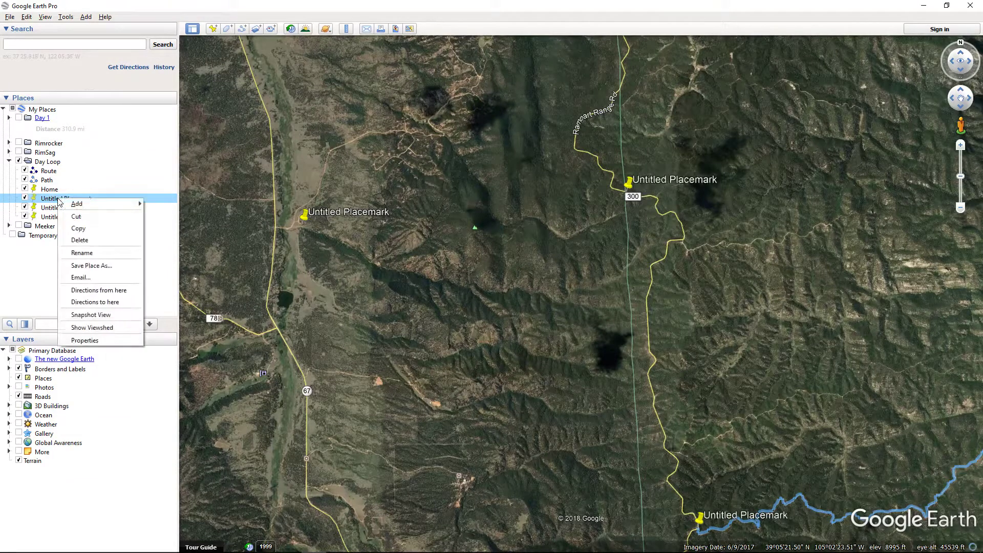
{"action": "left_click", "coordinate": [109, 290]}
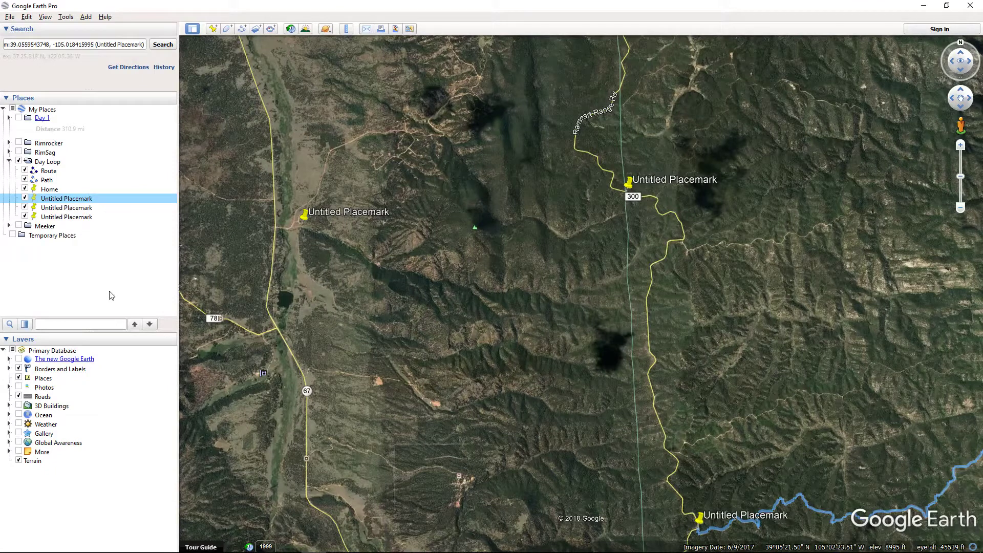
{"action": "right_click", "coordinate": [85, 213]}
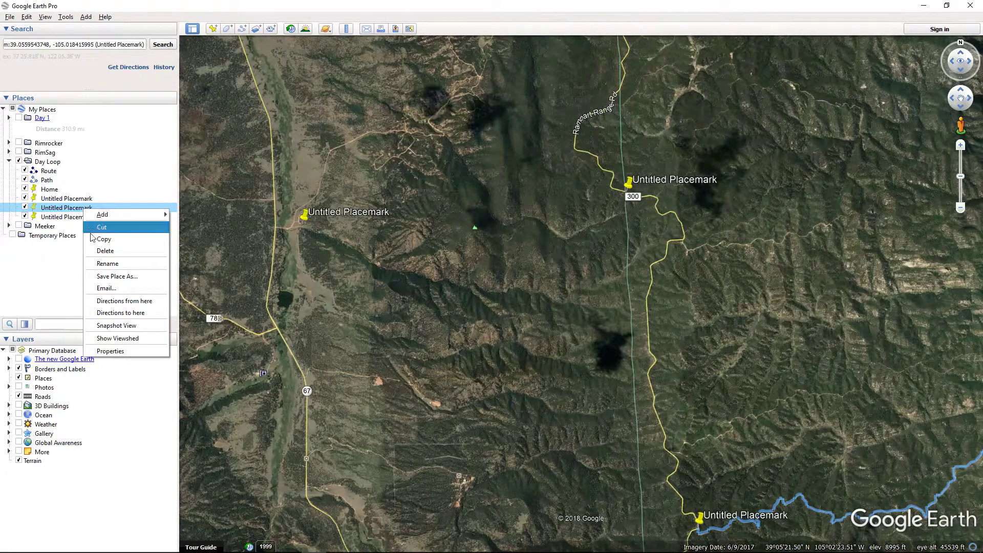
{"action": "left_click", "coordinate": [120, 312]}
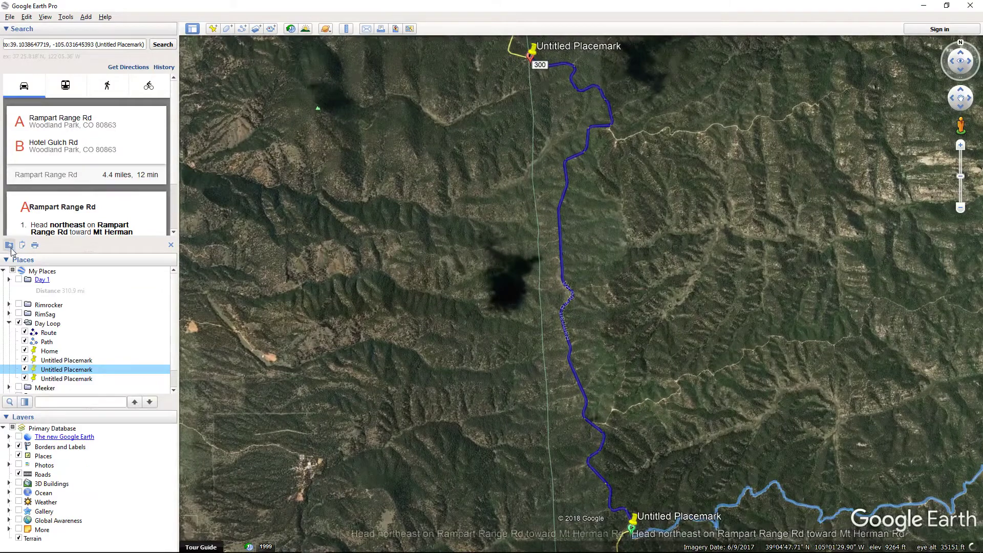
Close the directions results and expand the saved Rampart Range Rd folder
{"action": "left_click", "coordinate": [171, 245]}
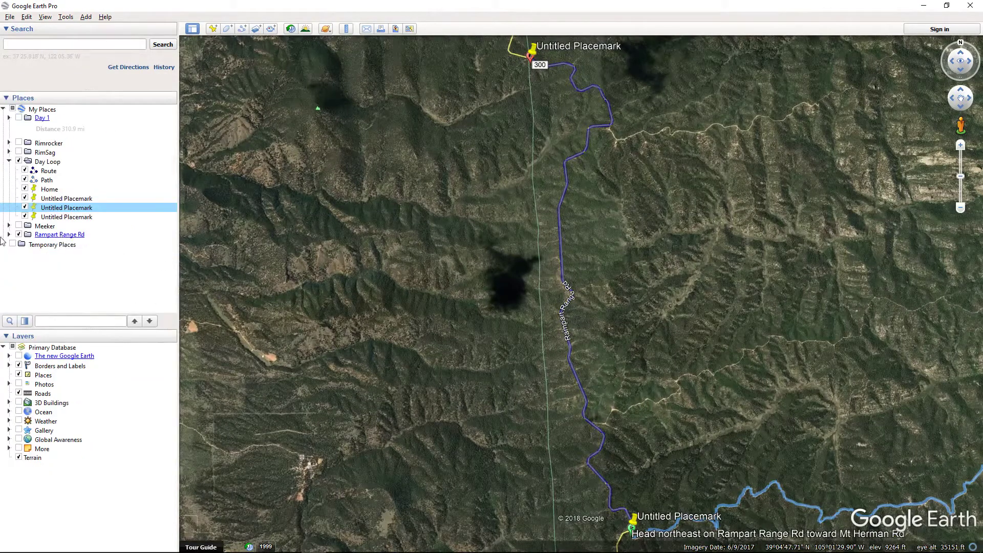
{"action": "left_click", "coordinate": [9, 235]}
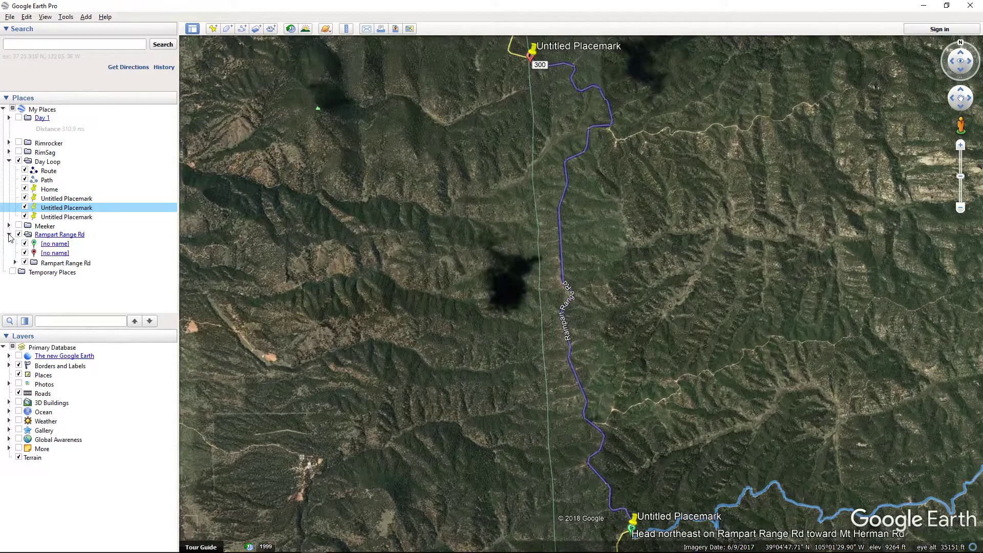
{"action": "right_click", "coordinate": [79, 245]}
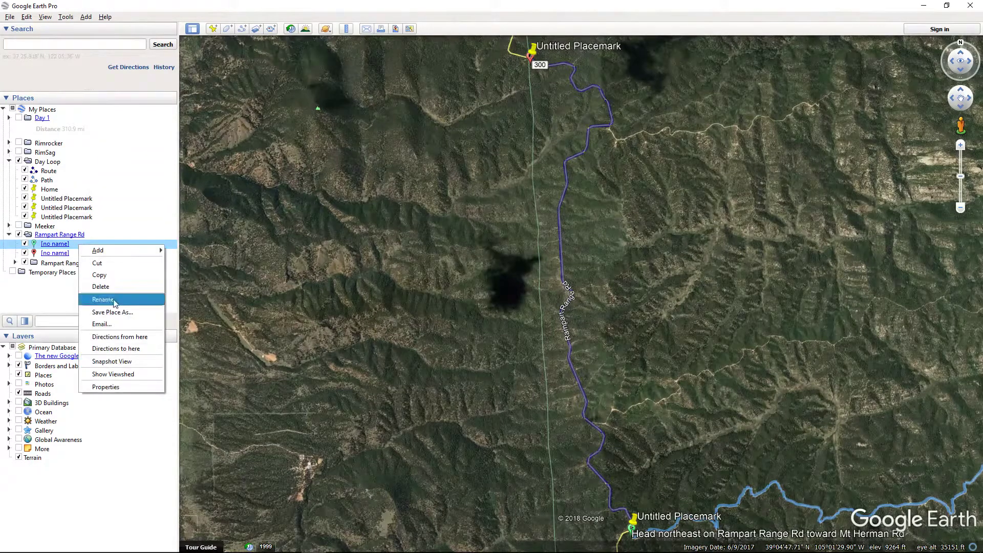
Delete both [no name] pins from the Rampart Range Rd folder
{"action": "left_click", "coordinate": [154, 284]}
{"action": "left_click", "coordinate": [499, 292]}
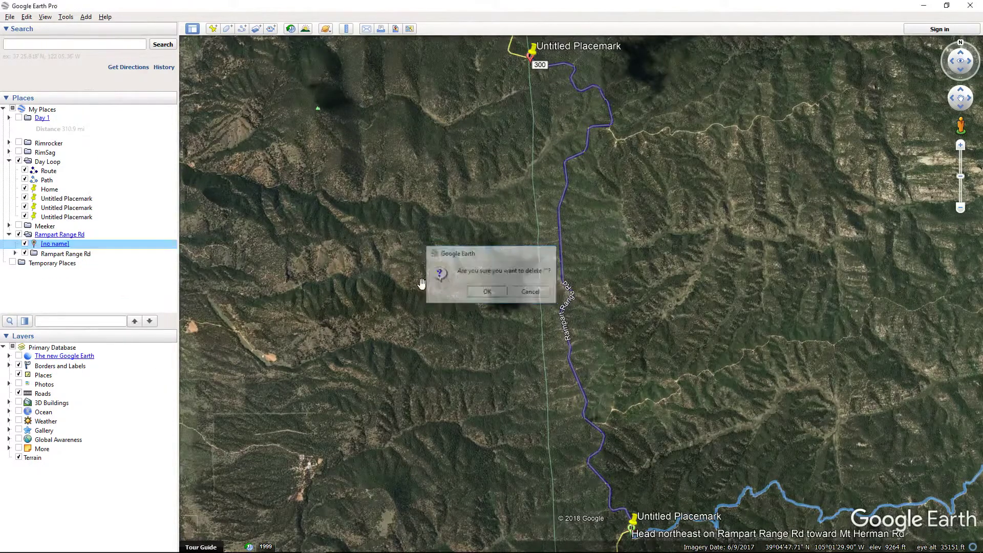
{"action": "right_click", "coordinate": [85, 245]}
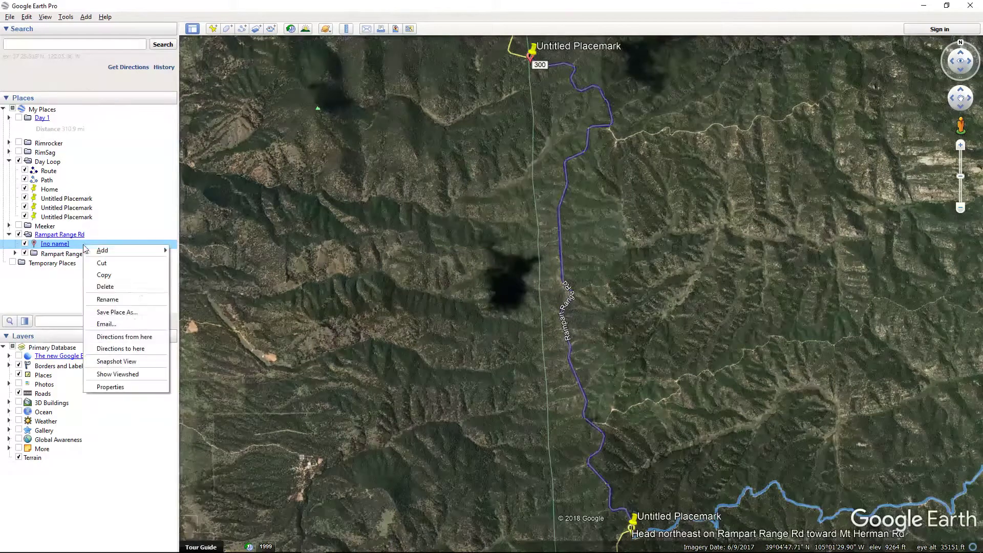
{"action": "left_click", "coordinate": [127, 286]}
{"action": "left_click", "coordinate": [487, 292]}
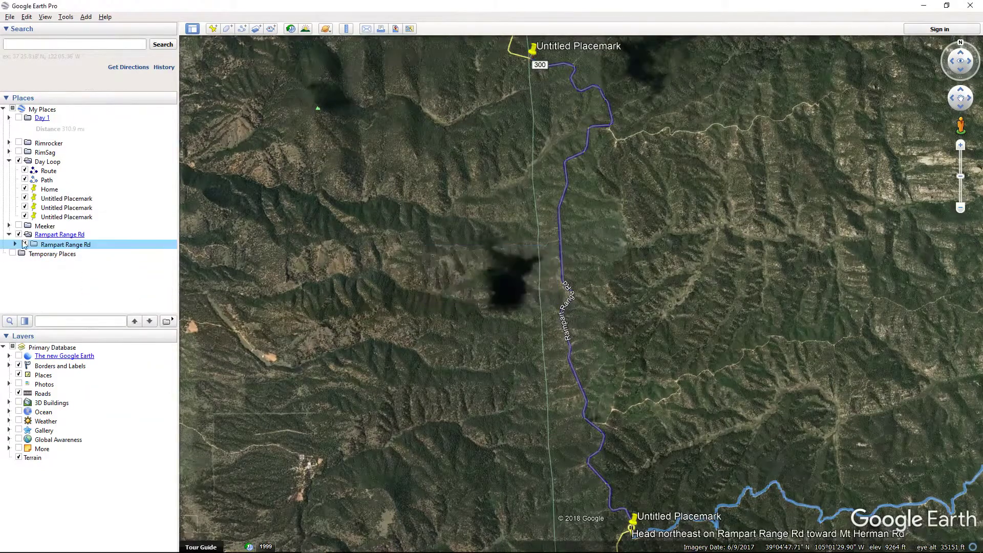
Move the Rampart Range Rd Route into Day Loop and delete the leftover folder
{"action": "left_click", "coordinate": [15, 245]}
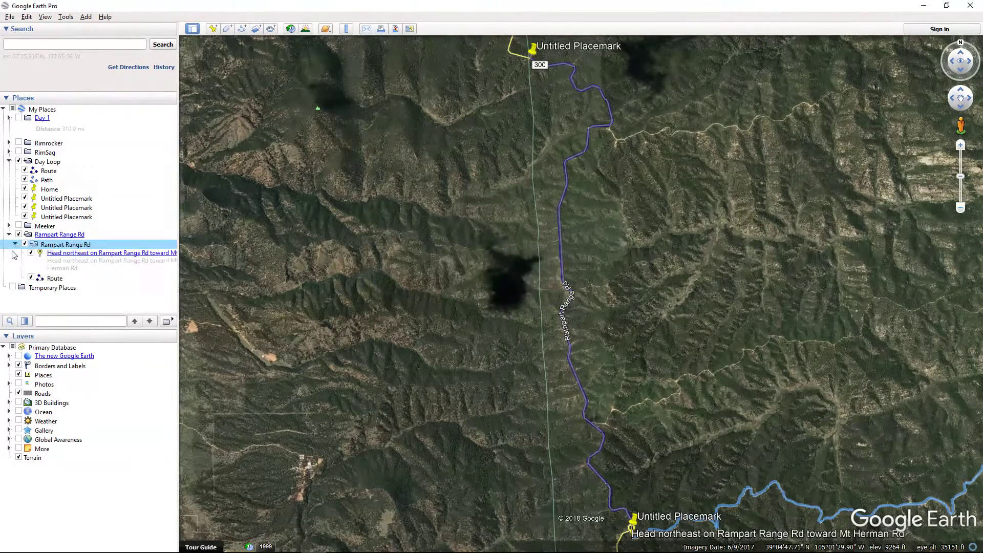
{"action": "left_click", "coordinate": [53, 279]}
{"action": "left_click_drag", "start_coordinate": [50, 282], "coordinate": [84, 162]}
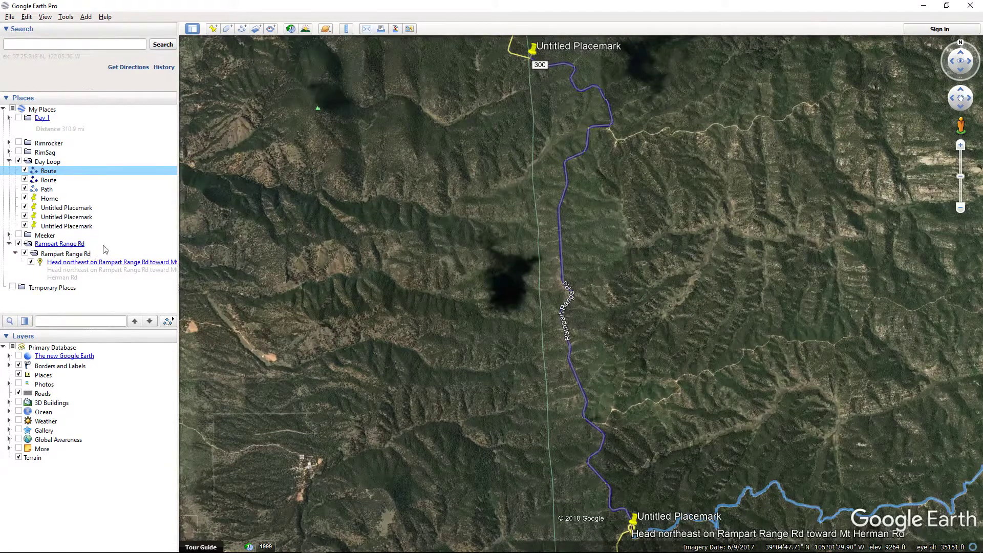
{"action": "right_click", "coordinate": [60, 244]}
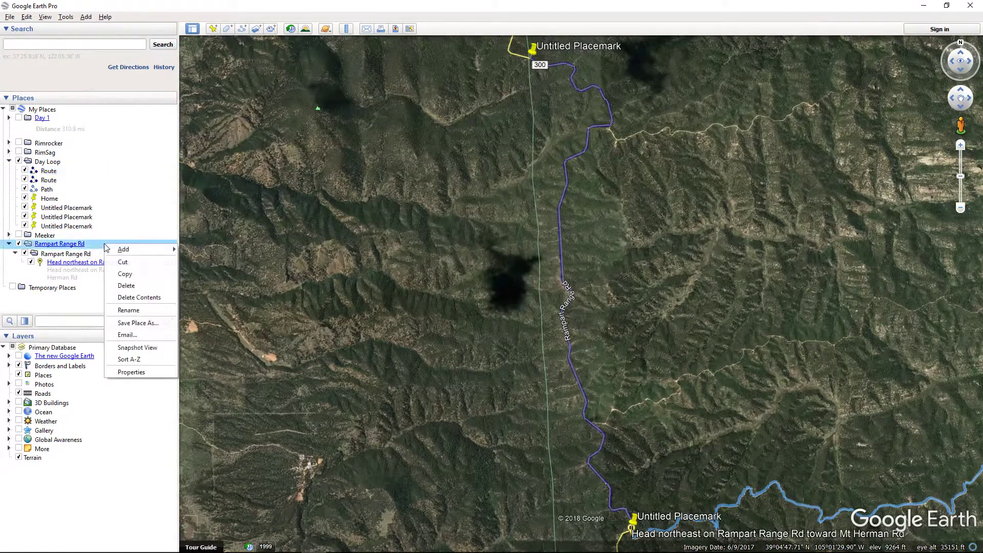
{"action": "left_click", "coordinate": [142, 290]}
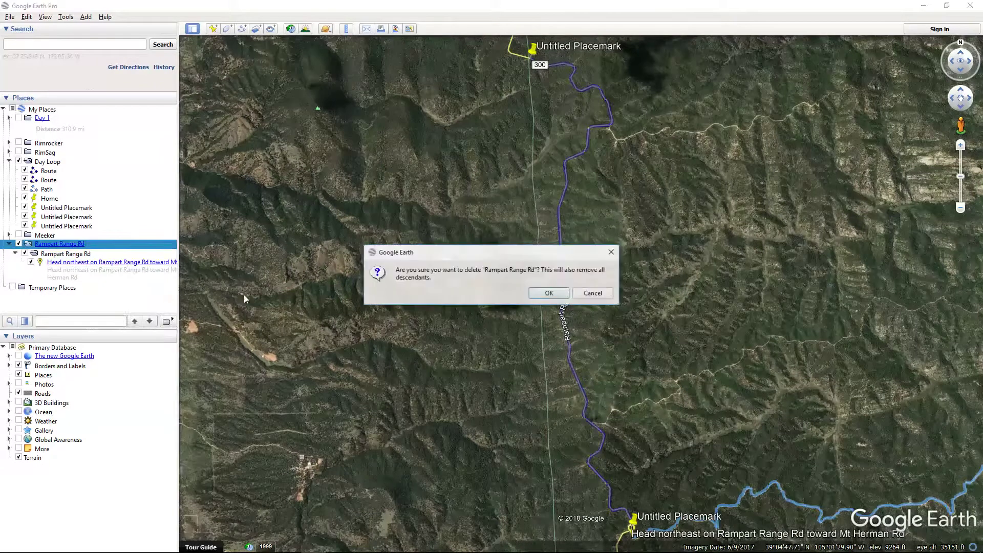
{"action": "left_click", "coordinate": [554, 299]}
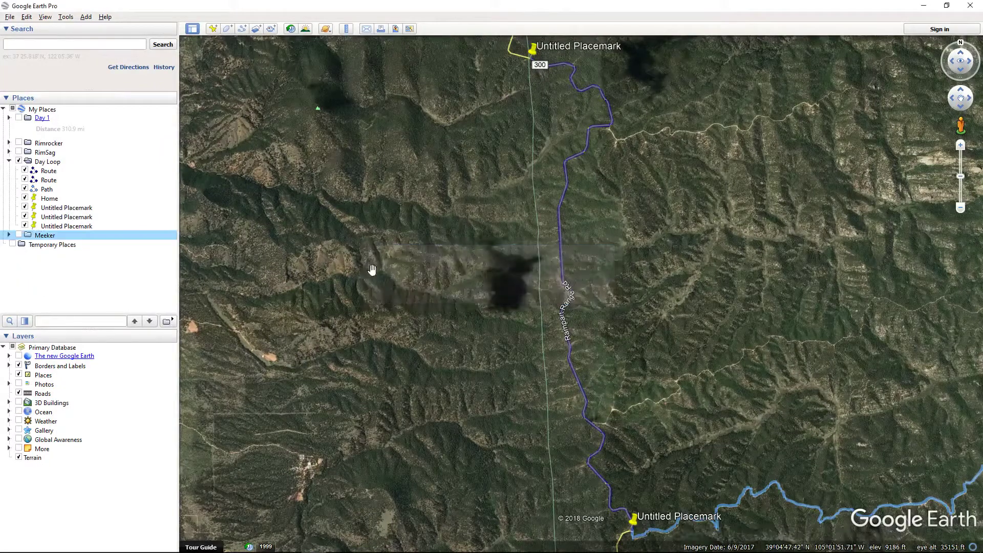
Route from the second to the third Untitled Placemark and save the 4.6-mile Hotel Gulch Rd directions
{"action": "right_click", "coordinate": [51, 218]}
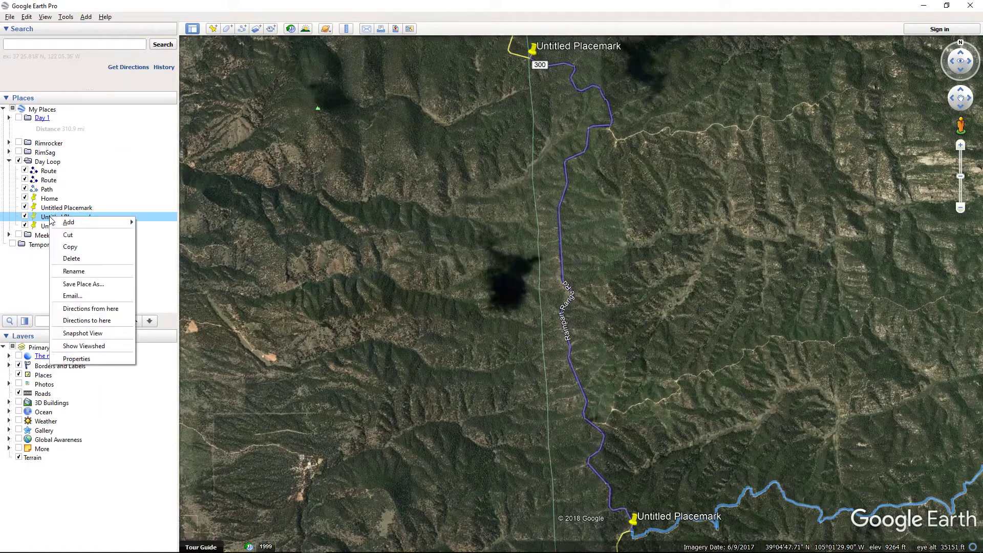
{"action": "left_click", "coordinate": [108, 309]}
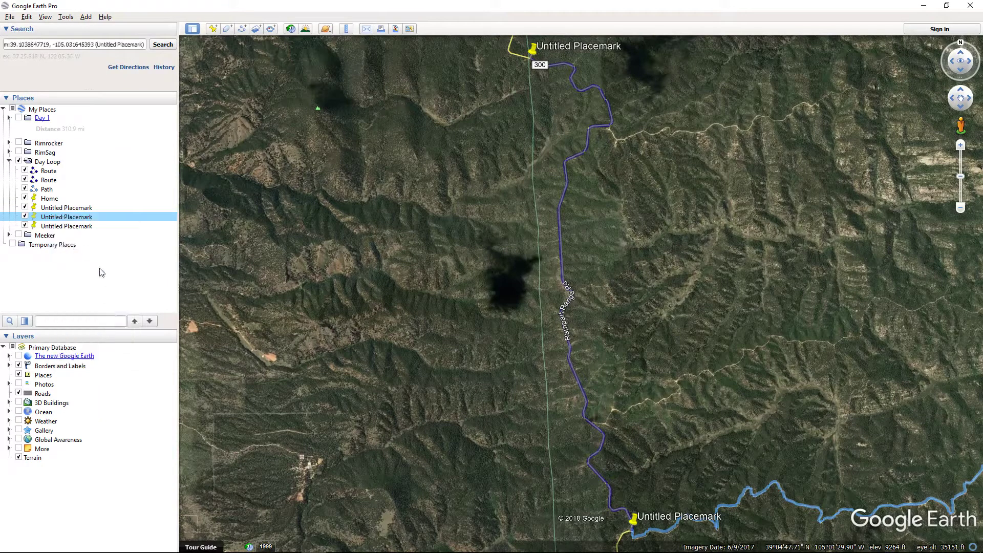
{"action": "right_click", "coordinate": [74, 227]}
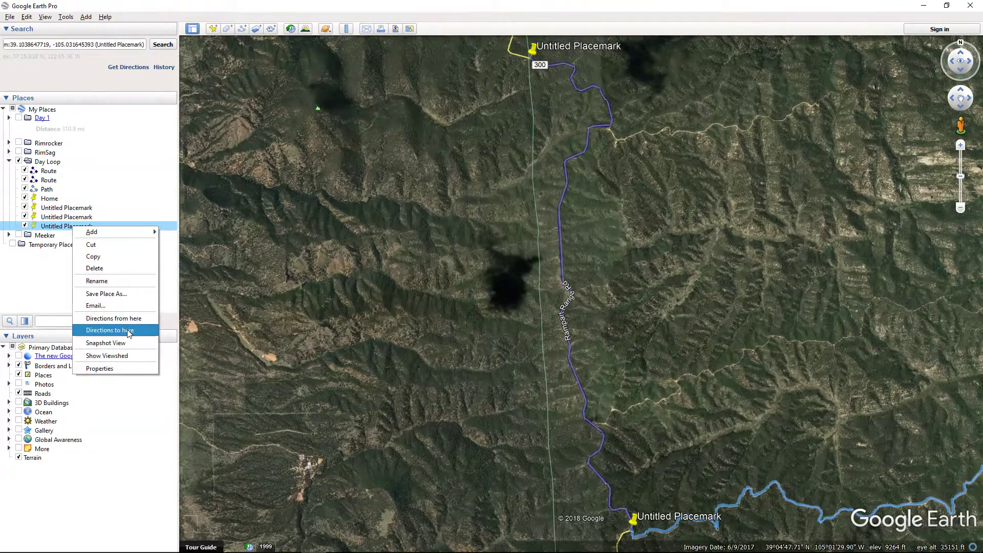
{"action": "left_click", "coordinate": [109, 330]}
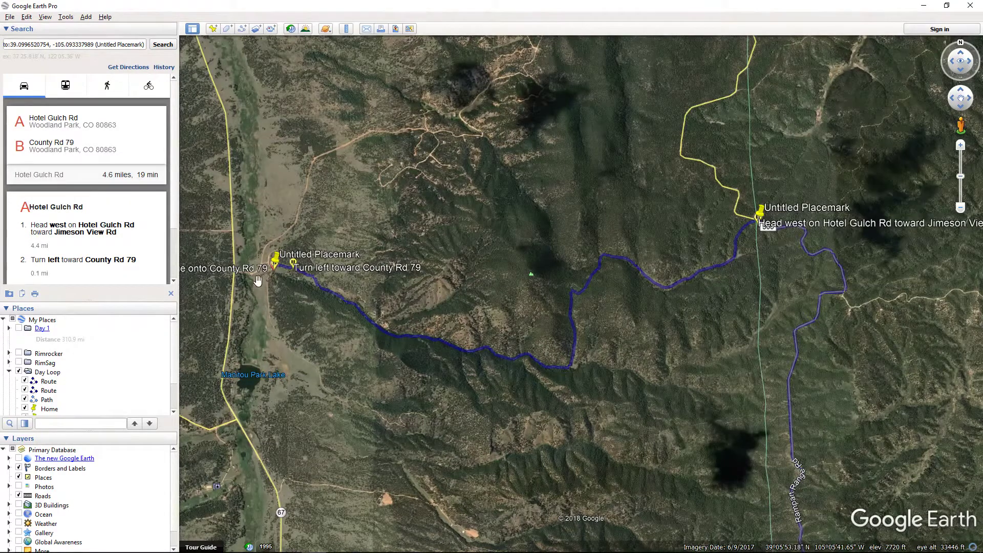
{"action": "left_click", "coordinate": [9, 296]}
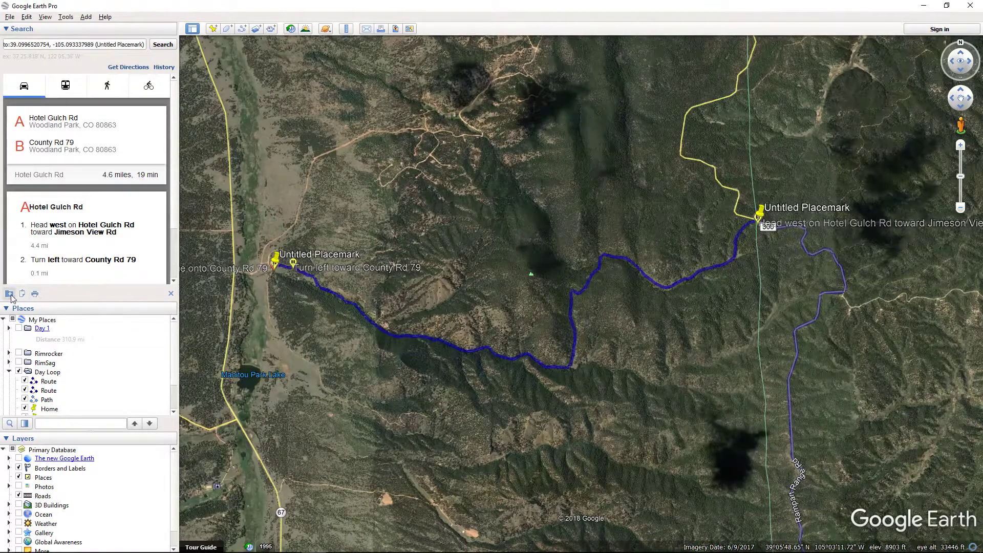
{"action": "left_click", "coordinate": [170, 294]}
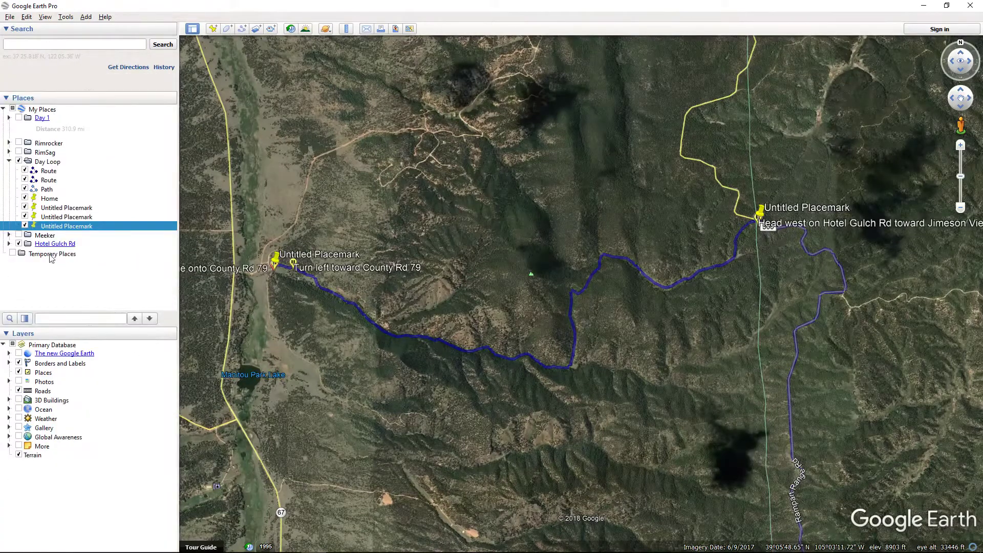
Move the Route from the Hotel Gulch Rd folder into Day Loop
{"action": "left_click", "coordinate": [8, 244]}
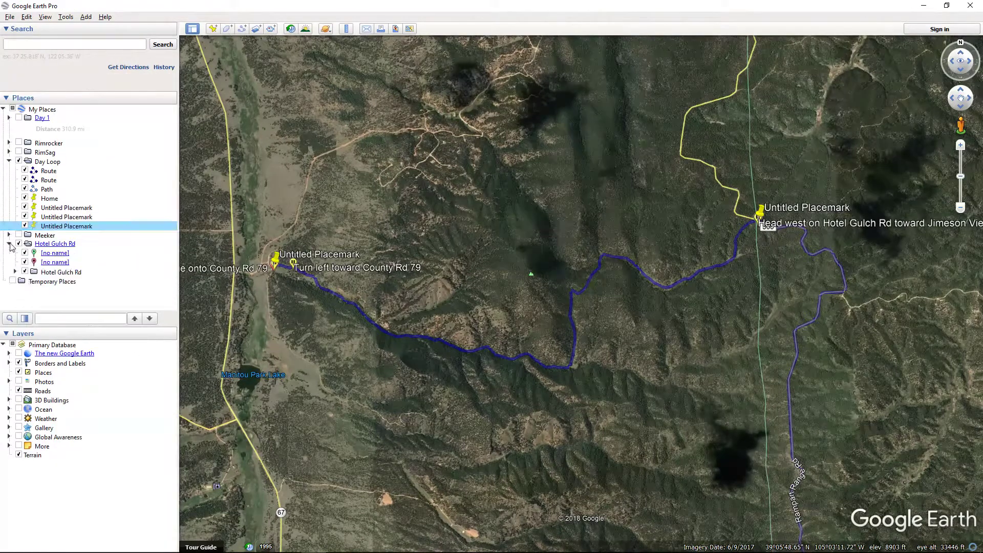
{"action": "right_click", "coordinate": [88, 254]}
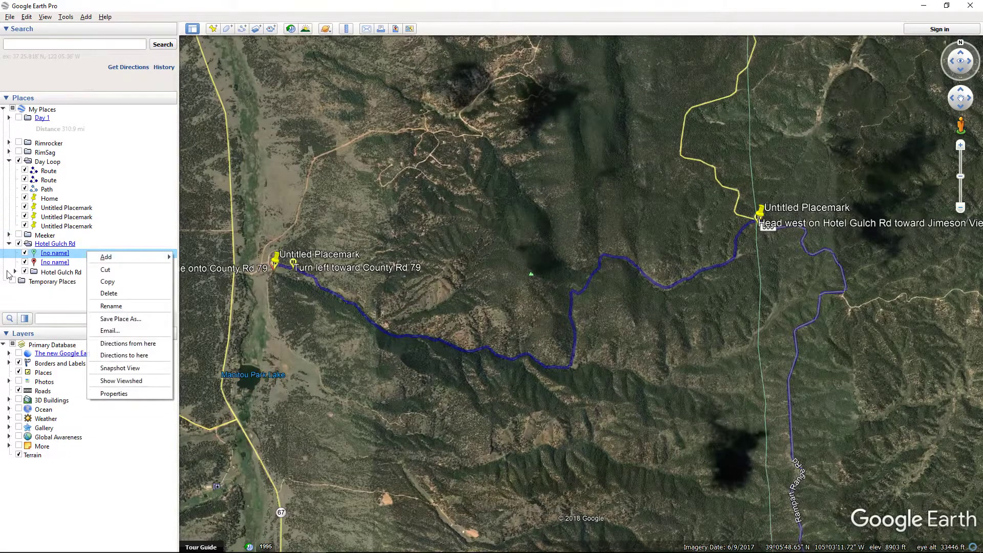
{"action": "left_click", "coordinate": [15, 271]}
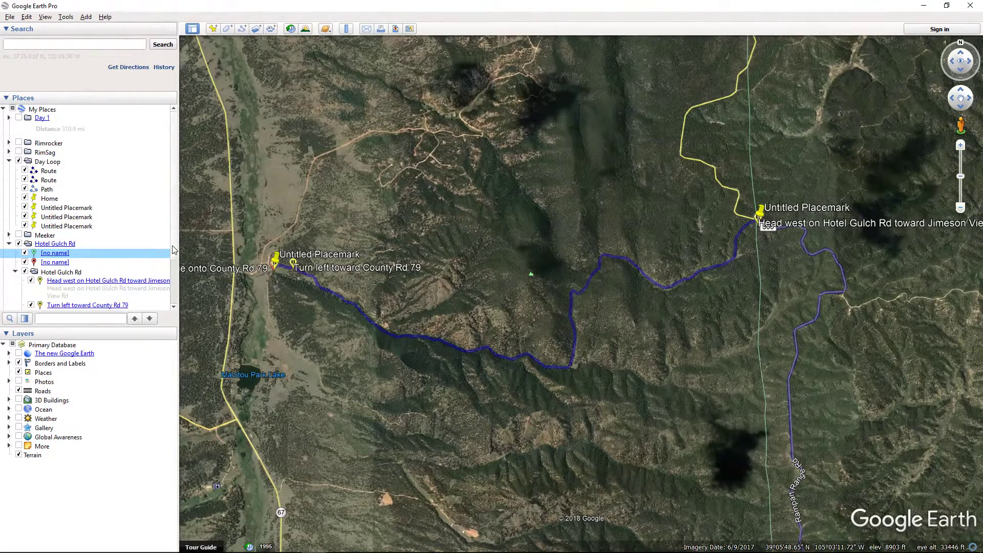
{"action": "scroll", "coordinate": [174, 266], "scroll_direction": "down", "scroll_amount": 3}
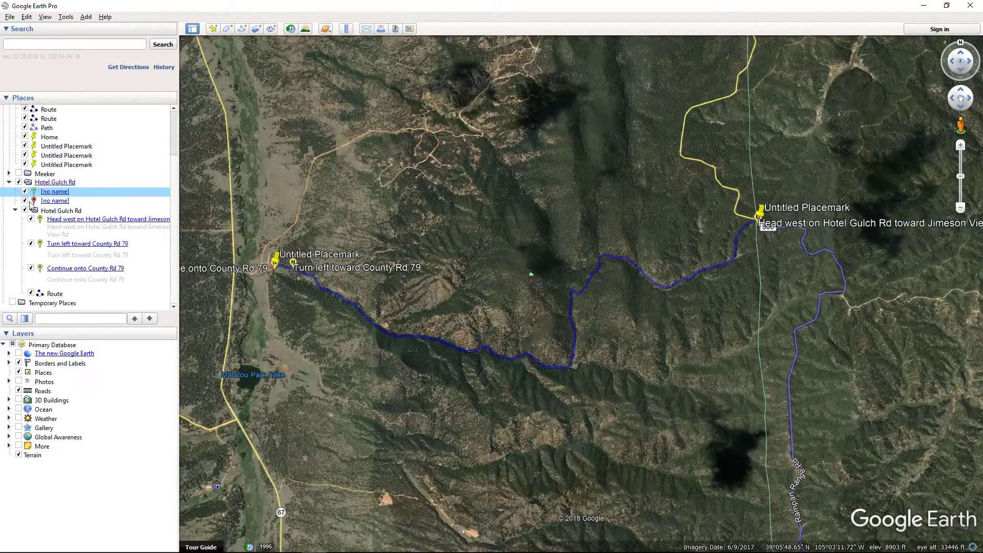
{"action": "left_click", "coordinate": [52, 294]}
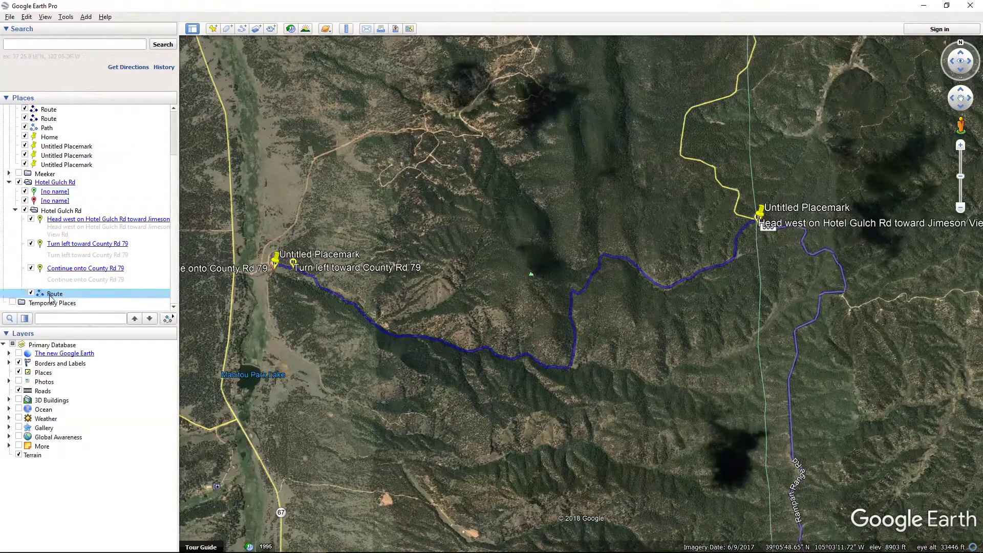
{"action": "left_click_drag", "start_coordinate": [52, 299], "coordinate": [93, 169]}
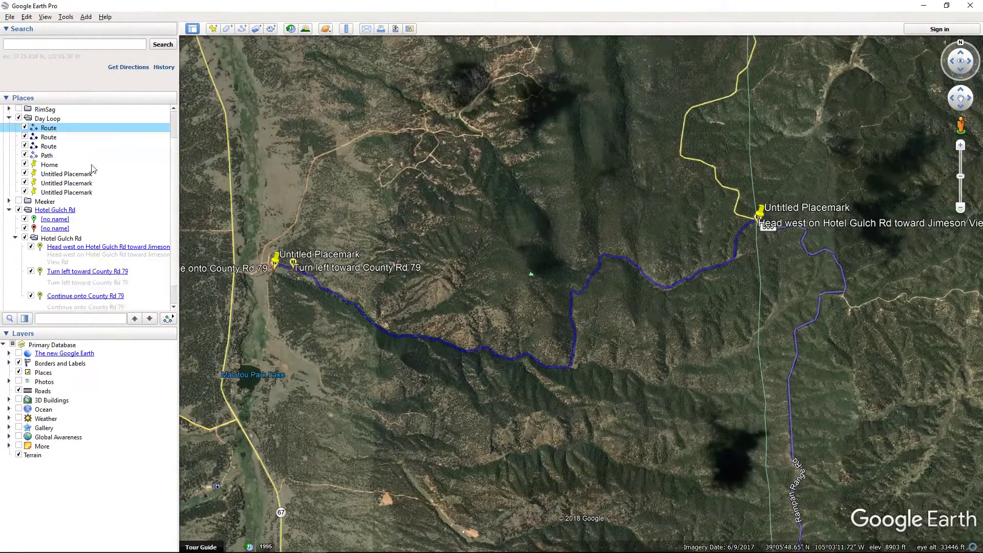
Delete the leftover Hotel Gulch Rd folder
{"action": "right_click", "coordinate": [92, 210]}
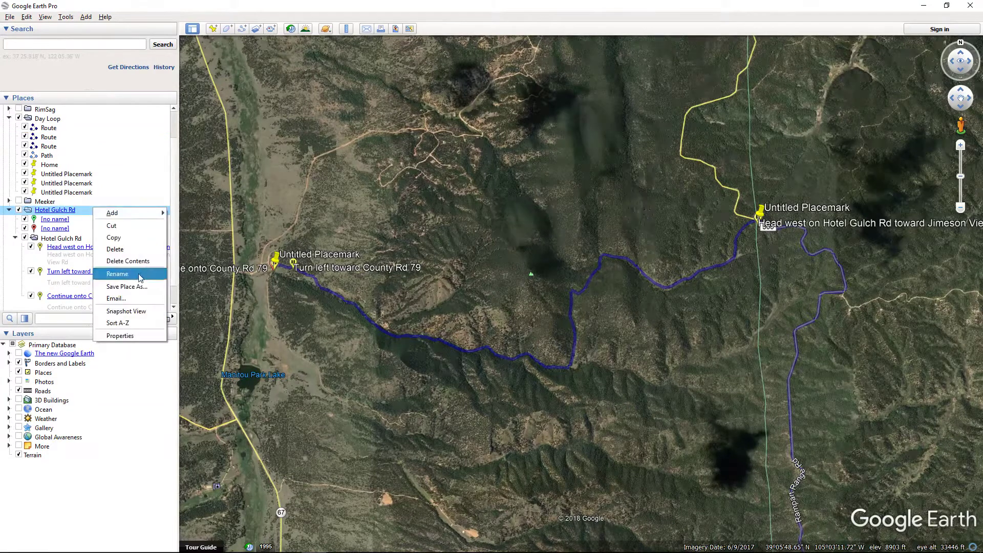
{"action": "left_click", "coordinate": [115, 250]}
{"action": "left_click", "coordinate": [548, 292]}
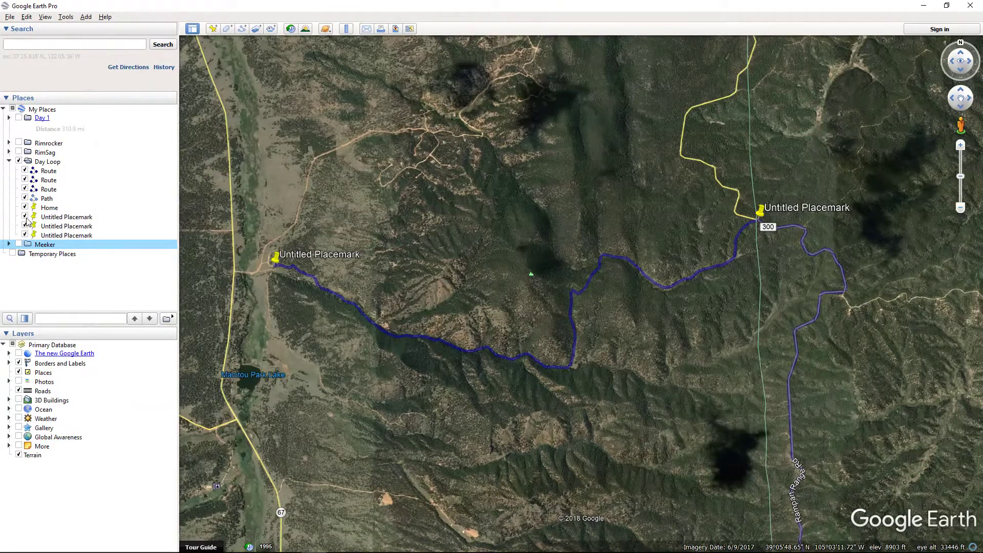
Delete the two extra Untitled Placemarks from Day Loop and begin renaming the last one
{"action": "right_click", "coordinate": [60, 220]}
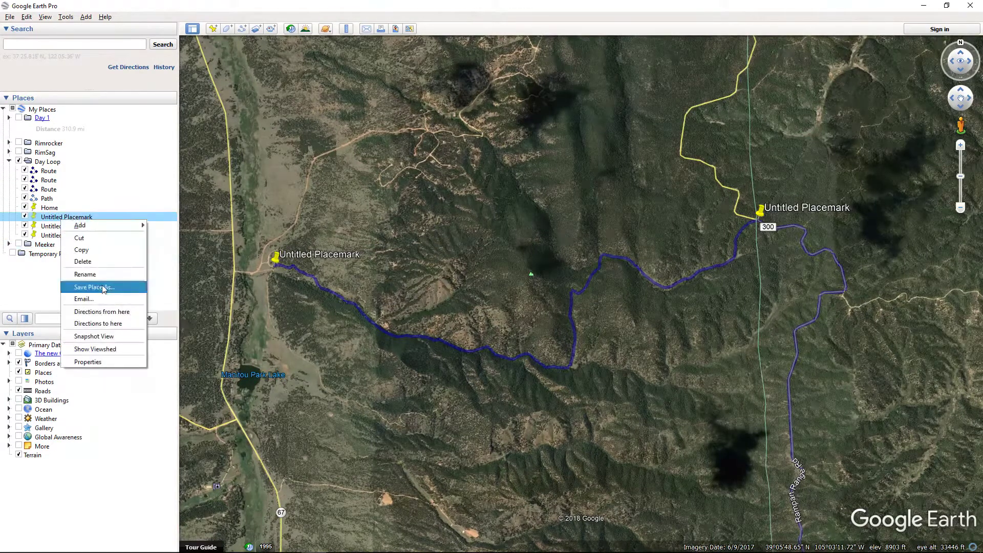
{"action": "left_click", "coordinate": [100, 266]}
{"action": "left_click", "coordinate": [514, 291]}
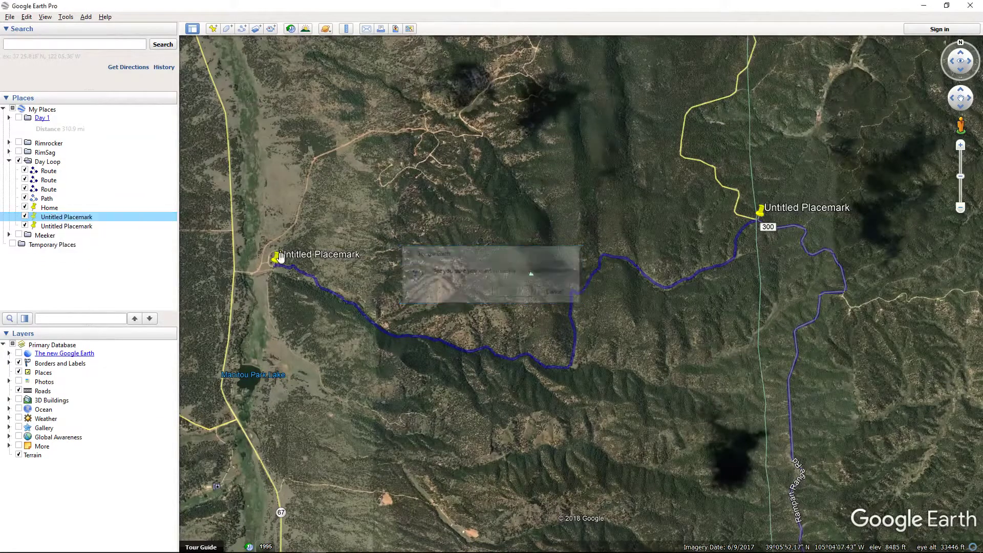
{"action": "right_click", "coordinate": [99, 218]}
{"action": "left_click", "coordinate": [136, 266]}
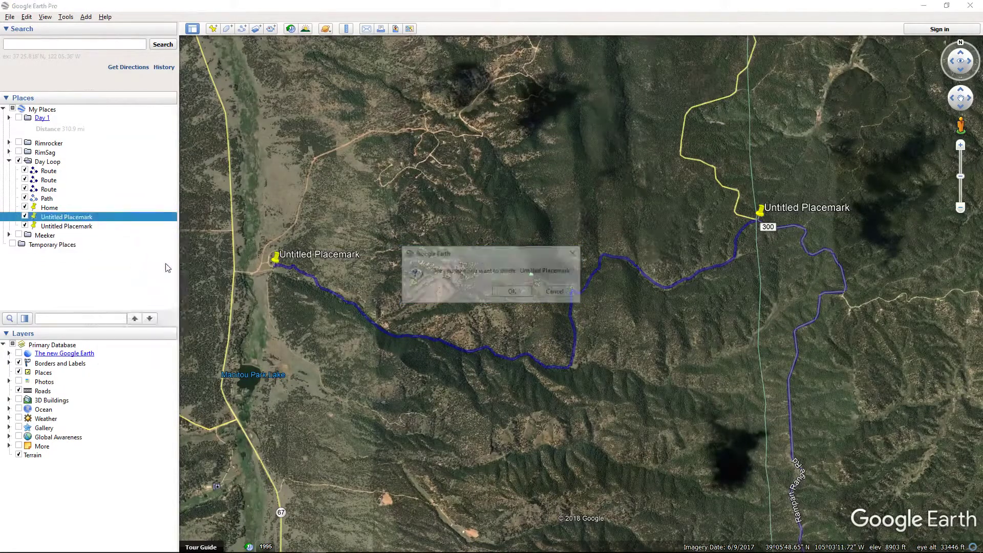
{"action": "left_click", "coordinate": [513, 293]}
{"action": "right_click", "coordinate": [64, 219]}
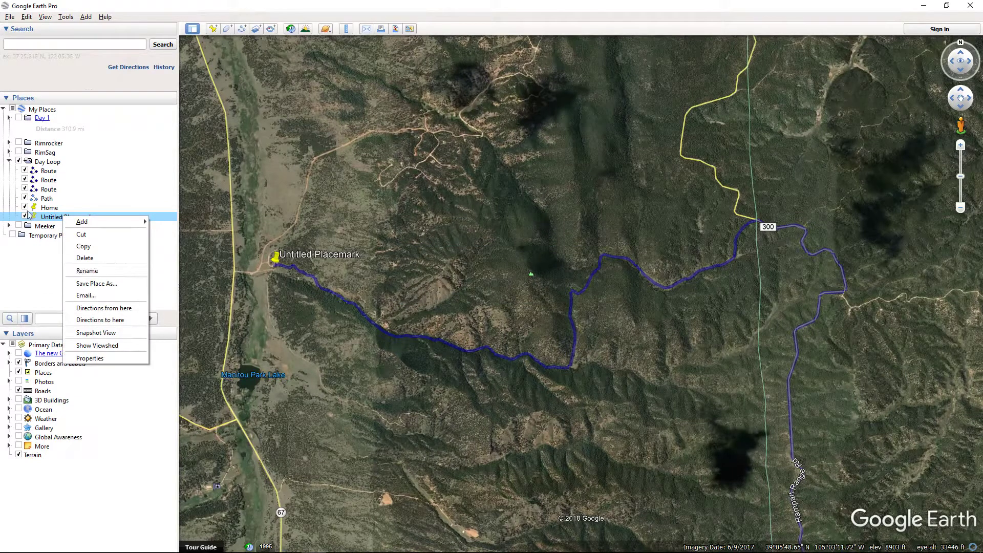
{"action": "left_click", "coordinate": [87, 270]}
Rename the remaining placemark to Old Hotel in the Places list
{"action": "left_click", "coordinate": [97, 214]}
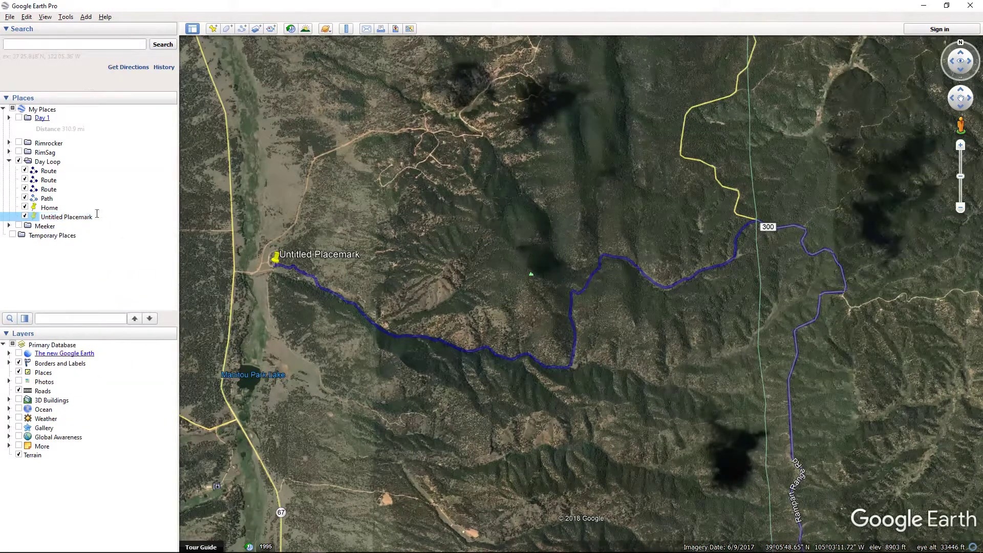
{"action": "key", "text": "Return"}
{"action": "type", "text": "Old Hotel"}
{"action": "key", "text": "Return"}
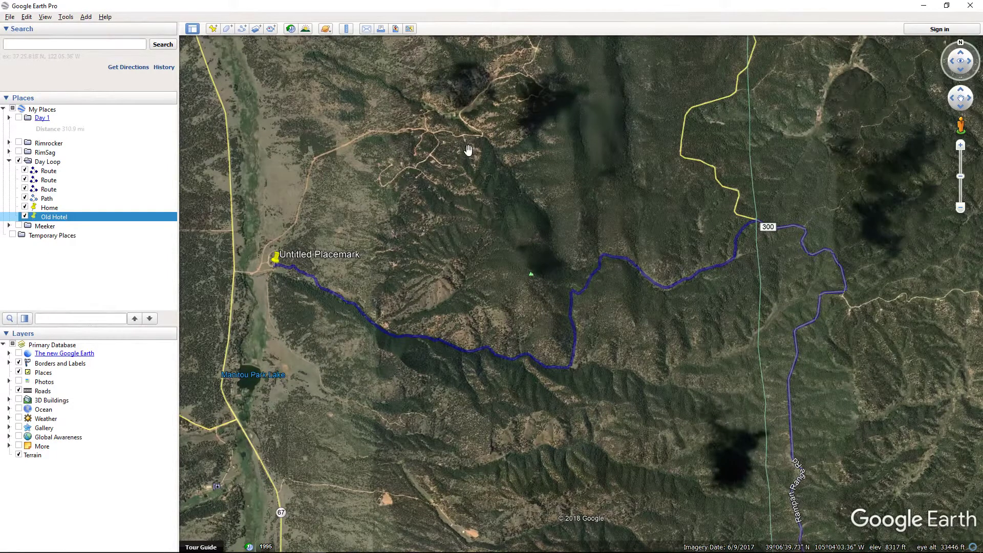
Fly the view to the Old Hotel placemark on the map
{"action": "left_click_drag", "start_coordinate": [481, 199], "coordinate": [537, 205]}
{"action": "scroll", "coordinate": [515, 206], "scroll_direction": "down", "scroll_amount": 5}
{"action": "scroll", "coordinate": [514, 206], "scroll_direction": "up", "scroll_amount": 4}
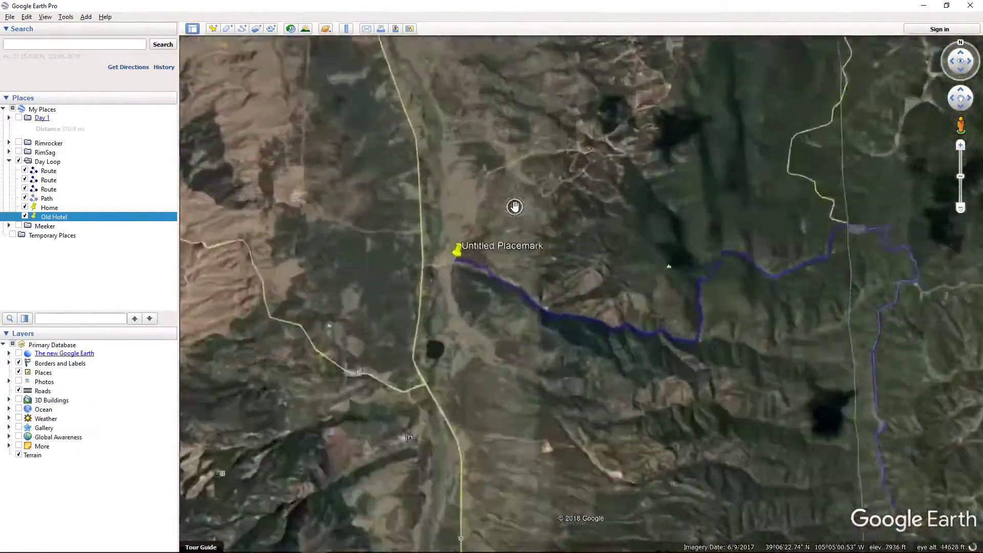
{"action": "scroll", "coordinate": [515, 207], "scroll_direction": "up", "scroll_amount": 3}
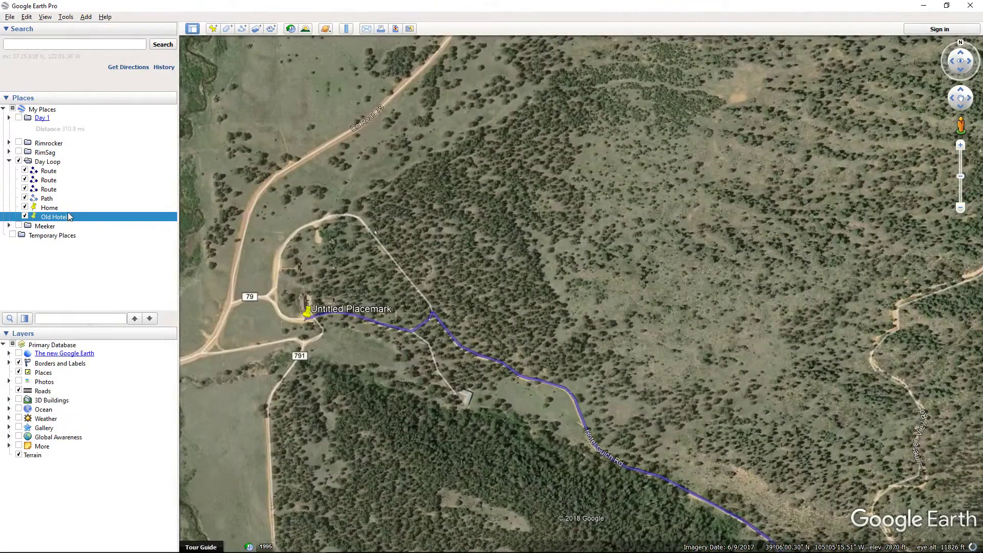
{"action": "left_click", "coordinate": [309, 309]}
{"action": "left_click_drag", "start_coordinate": [306, 317], "coordinate": [495, 242]}
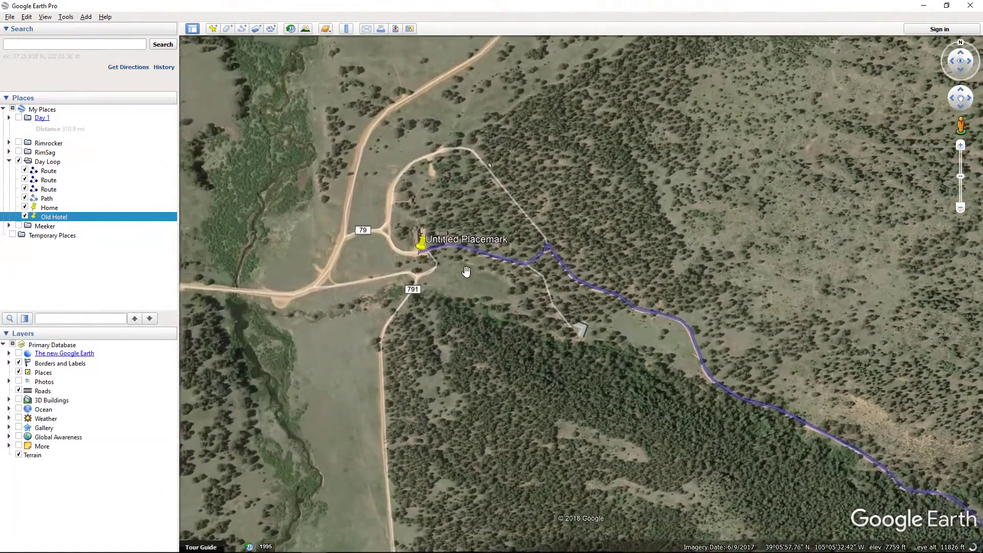
{"action": "double_click", "coordinate": [56, 217]}
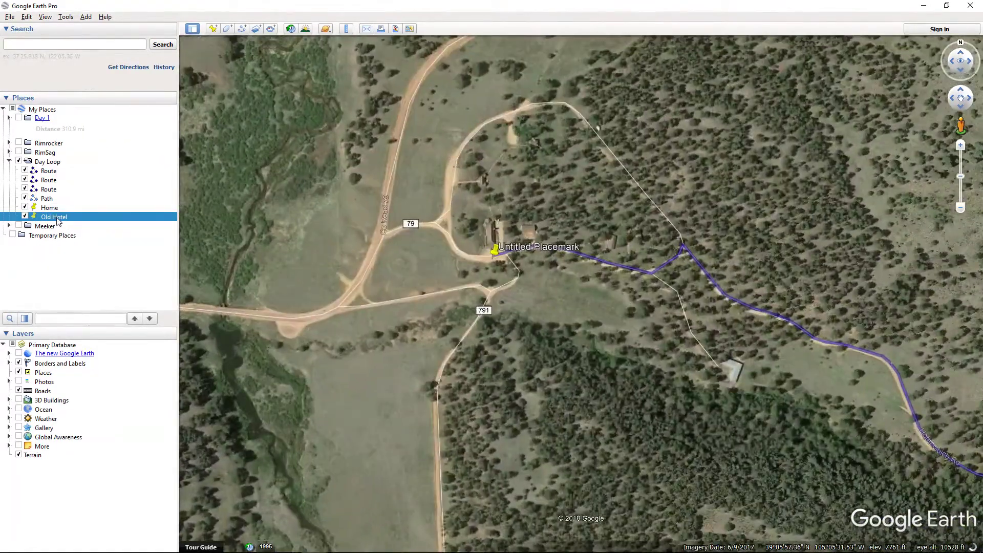
Set the name Old Hotel in the placemark's Properties and save it
{"action": "right_click", "coordinate": [58, 221]}
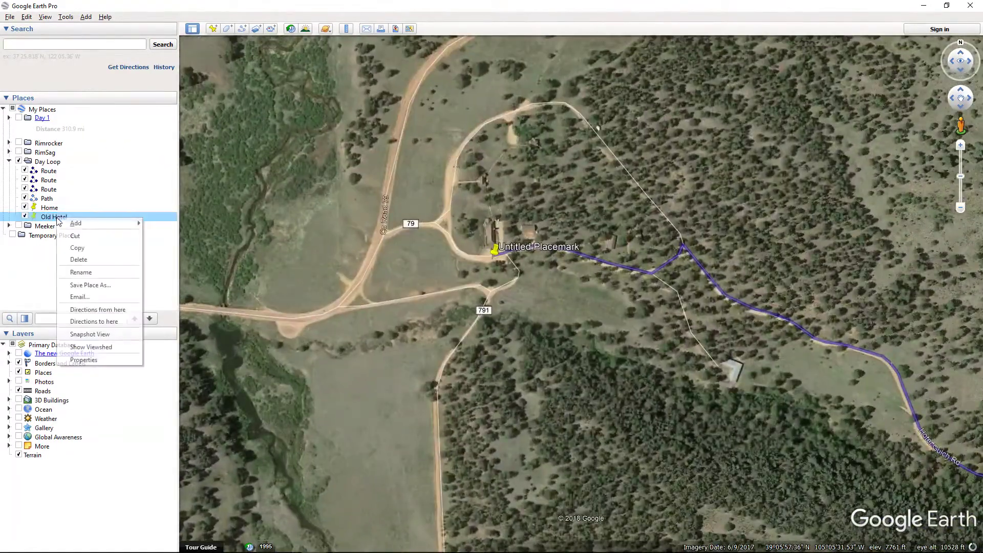
{"action": "left_click", "coordinate": [82, 360]}
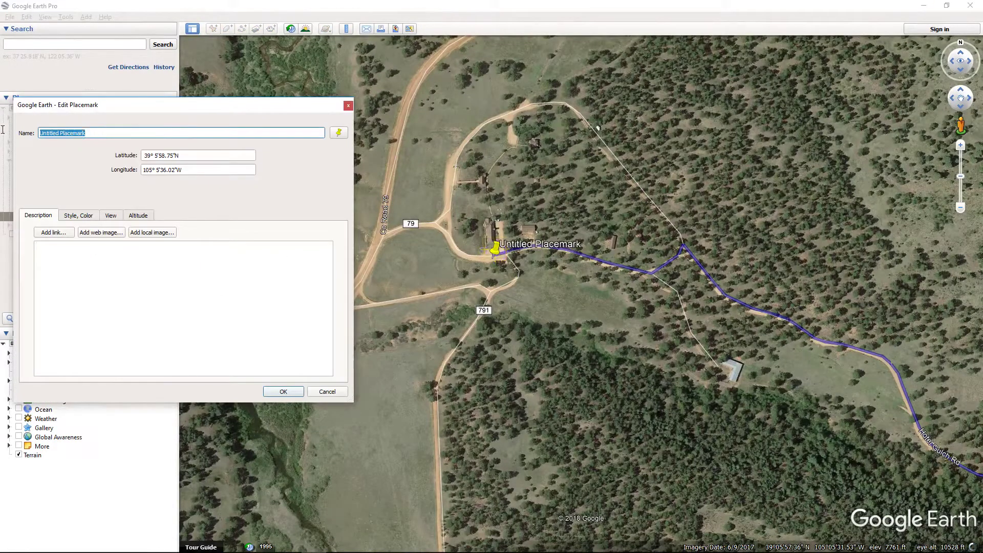
{"action": "type", "text": "Old Hotel"}
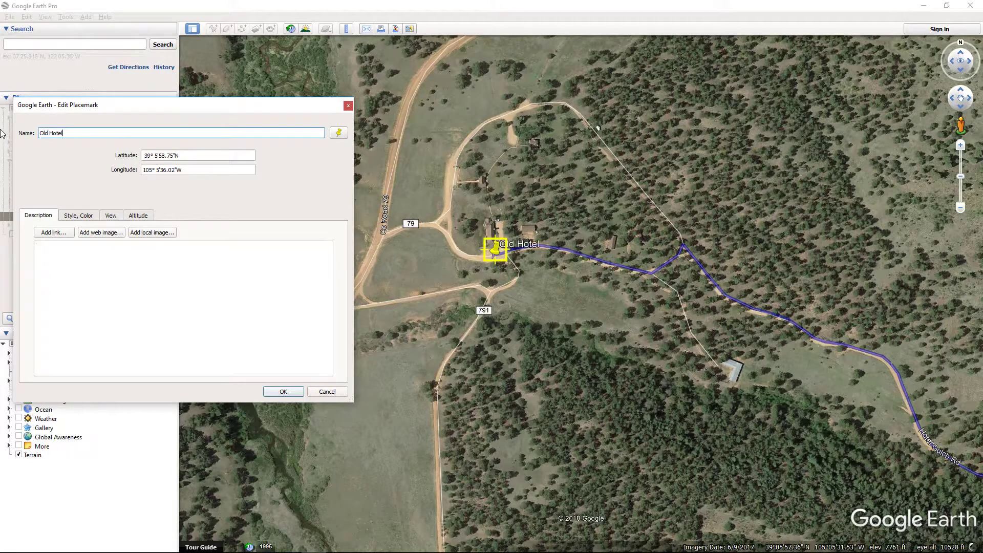
{"action": "left_click", "coordinate": [317, 307]}
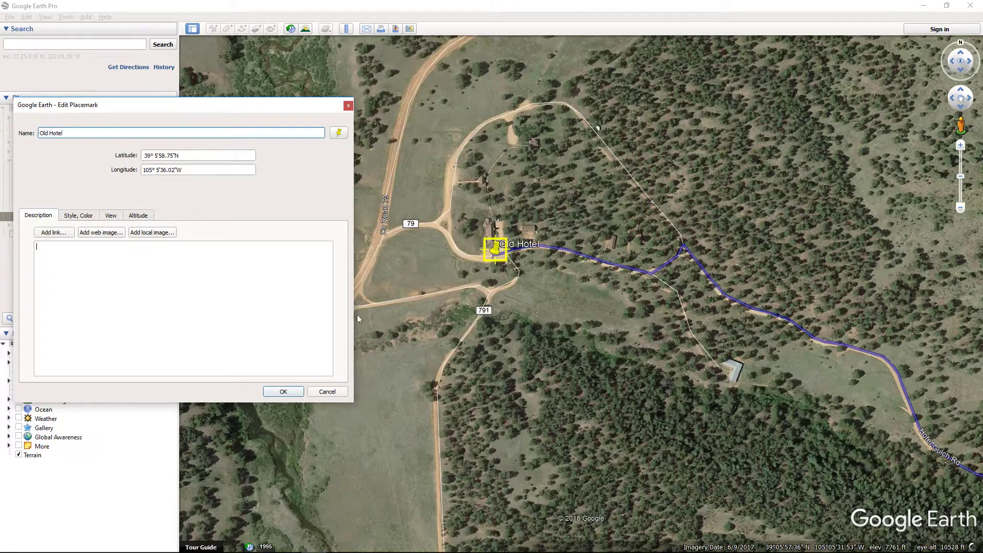
{"action": "left_click", "coordinate": [284, 392]}
Pan southeast along the routes from Old Hotel to Monument and the Home pin
{"action": "left_click_drag", "start_coordinate": [589, 318], "coordinate": [428, 307]}
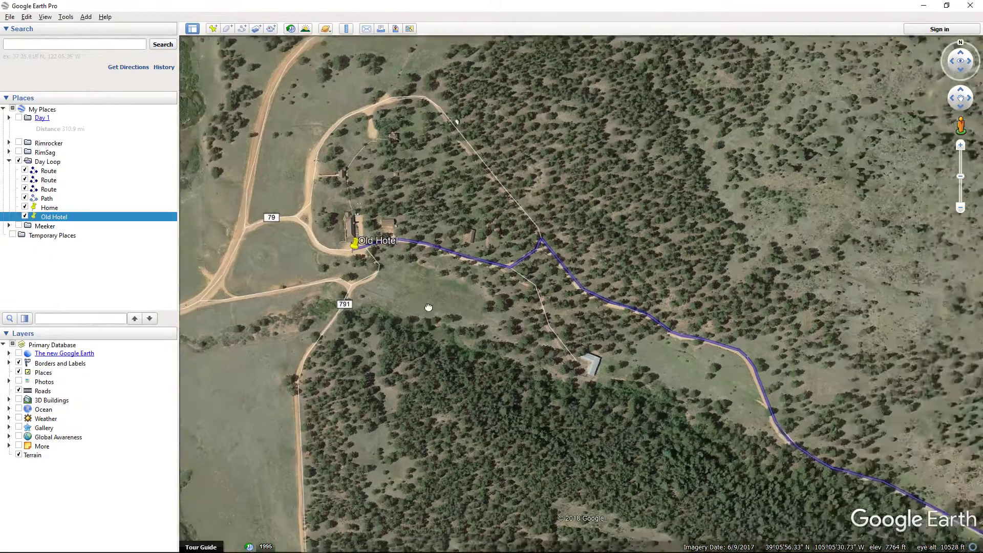
{"action": "scroll", "coordinate": [441, 302], "scroll_direction": "down", "scroll_amount": 3}
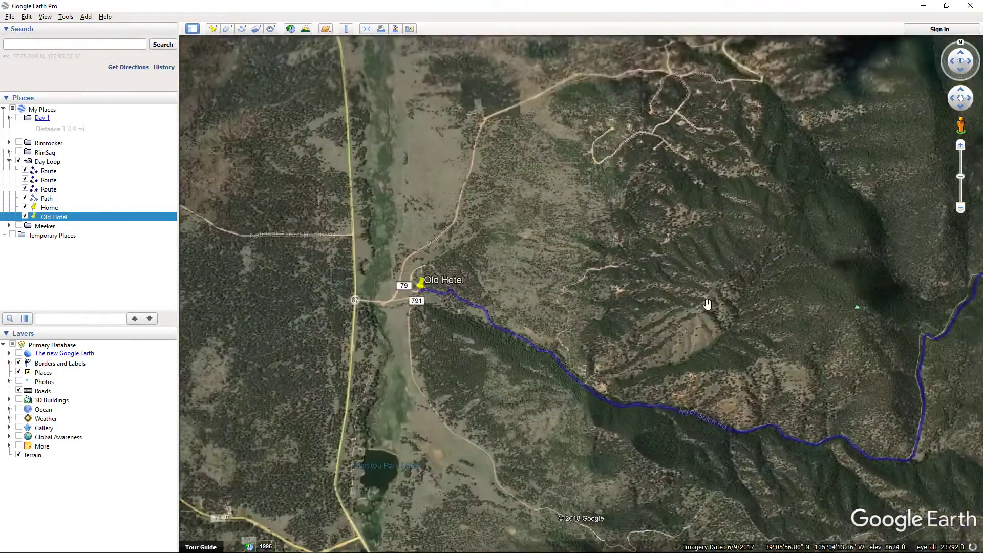
{"action": "scroll", "coordinate": [708, 304], "scroll_direction": "down", "scroll_amount": 3}
{"action": "left_click_drag", "start_coordinate": [932, 274], "coordinate": [405, 261]}
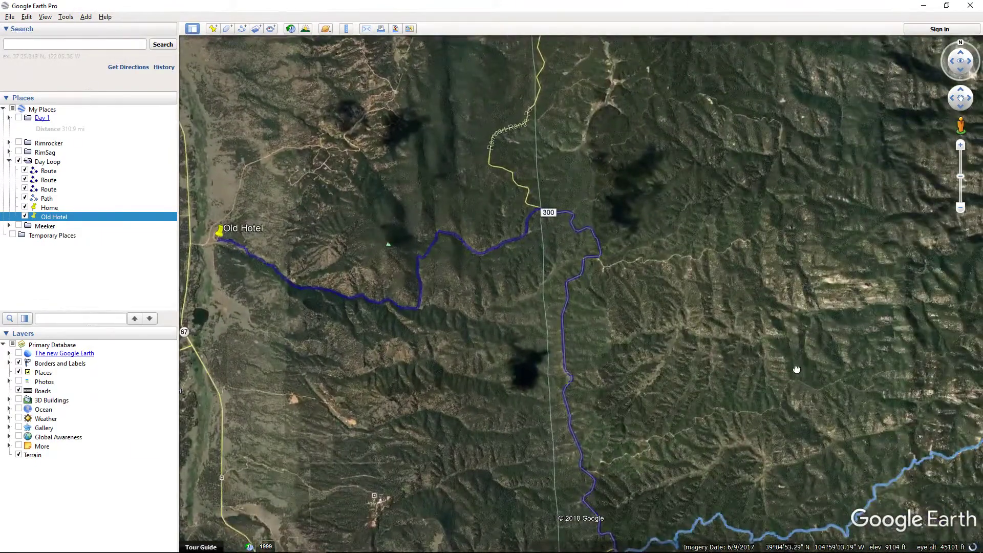
{"action": "left_click_drag", "start_coordinate": [797, 369], "coordinate": [677, 287]}
{"action": "left_click_drag", "start_coordinate": [825, 337], "coordinate": [395, 250]}
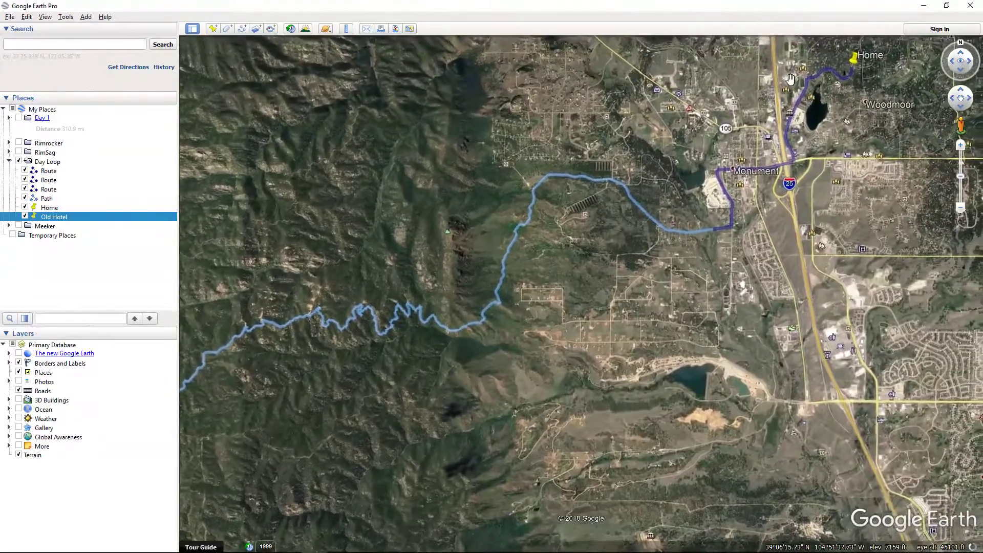
{"action": "left_click_drag", "start_coordinate": [762, 81], "coordinate": [738, 186]}
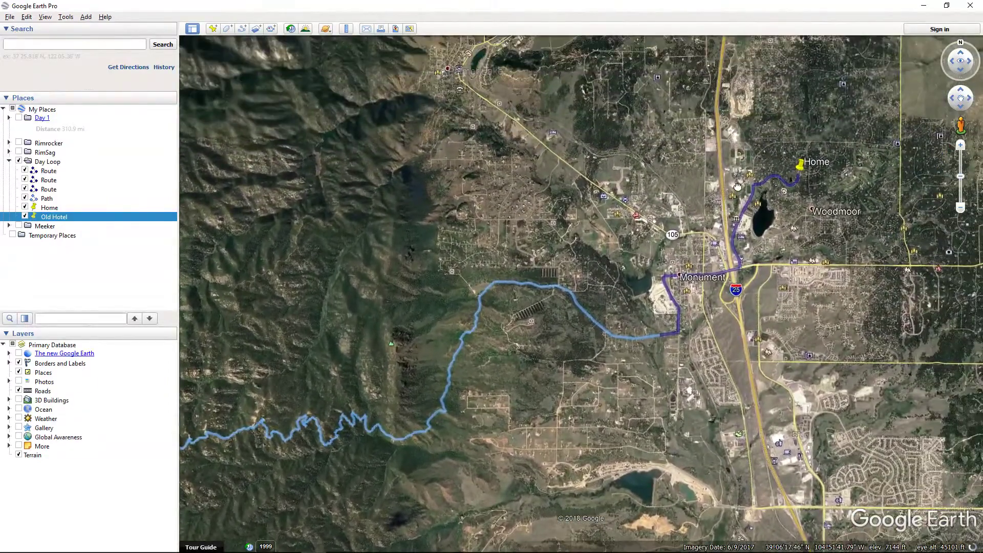
{"action": "left_click_drag", "start_coordinate": [315, 297], "coordinate": [379, 293]}
Frame the whole loop from Old Hotel to Home and hide the first Route
{"action": "scroll", "coordinate": [380, 294], "scroll_direction": "down", "scroll_amount": 4}
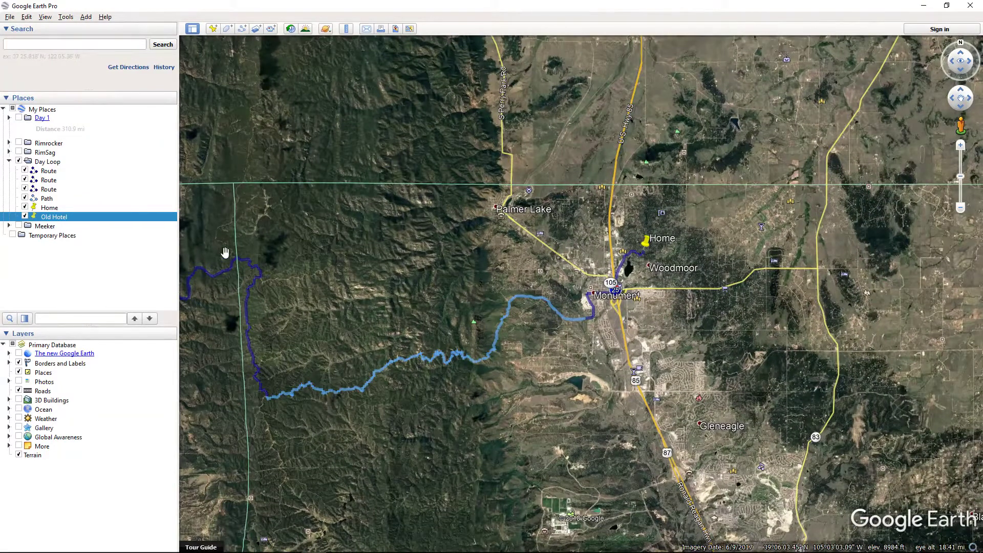
{"action": "left_click_drag", "start_coordinate": [272, 216], "coordinate": [393, 212]}
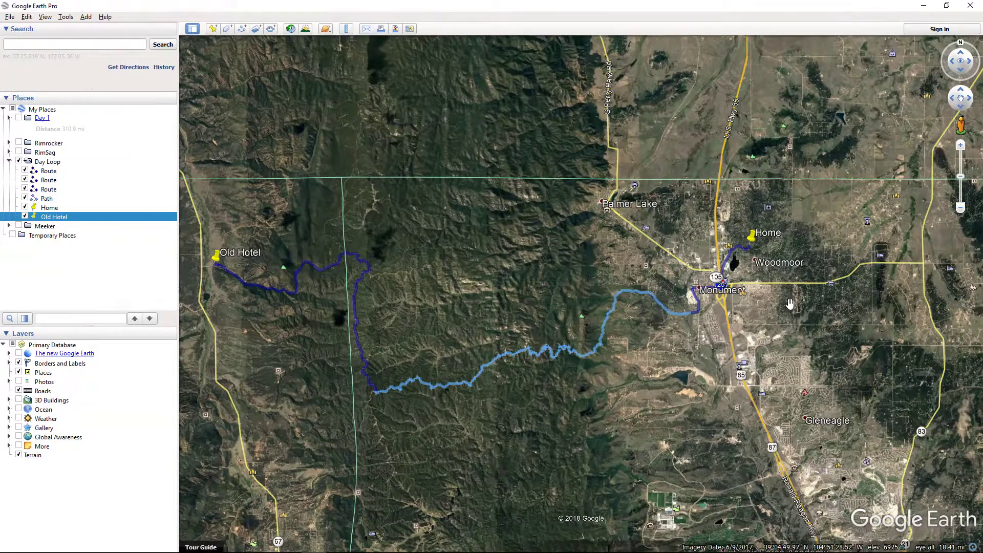
{"action": "left_click_drag", "start_coordinate": [656, 274], "coordinate": [587, 252]}
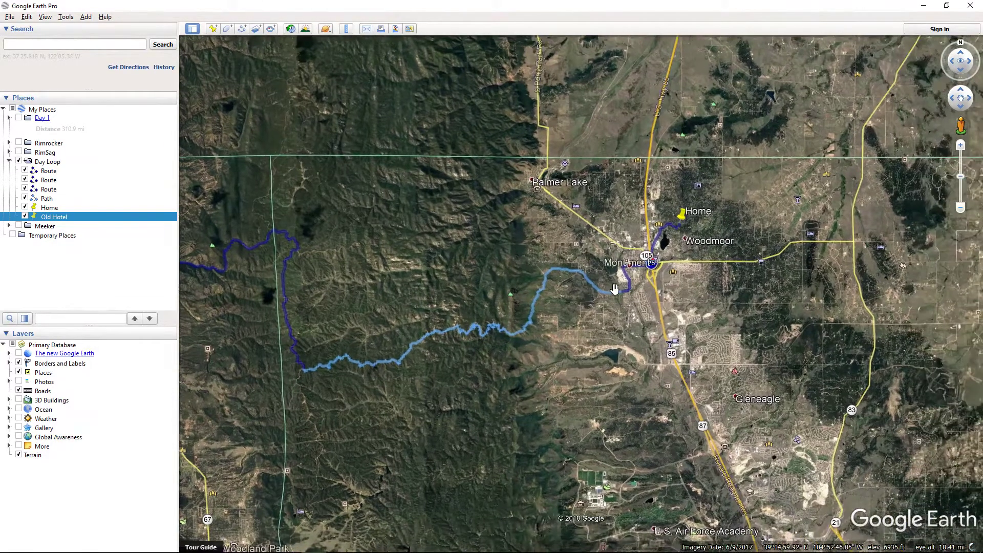
{"action": "scroll", "coordinate": [615, 290], "scroll_direction": "up", "scroll_amount": 3}
{"action": "scroll", "coordinate": [616, 290], "scroll_direction": "down", "scroll_amount": 3}
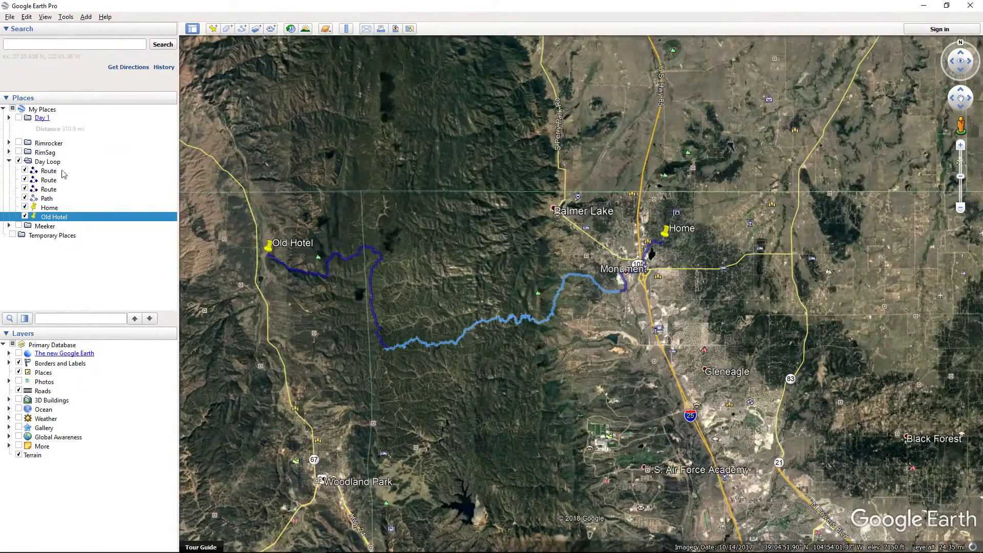
{"action": "left_click", "coordinate": [28, 171]}
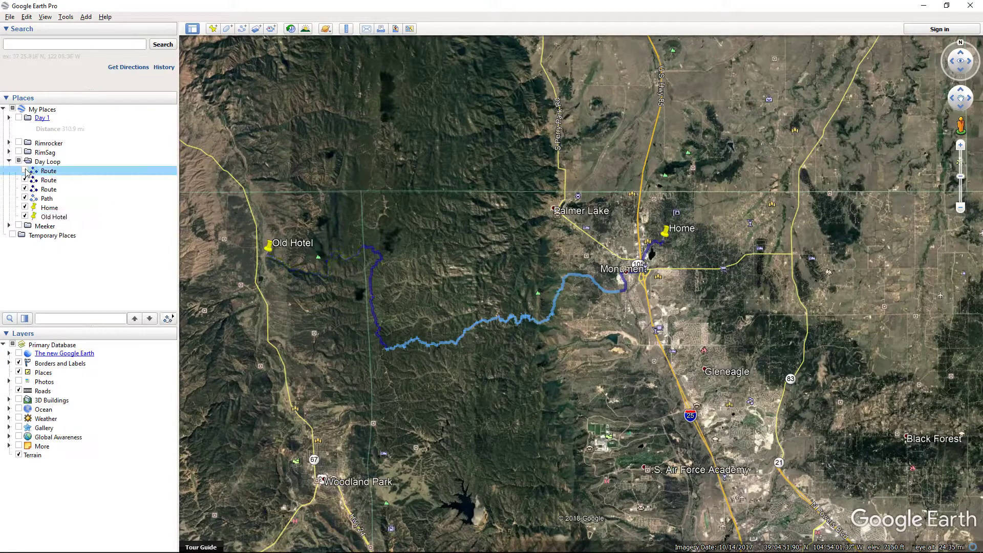